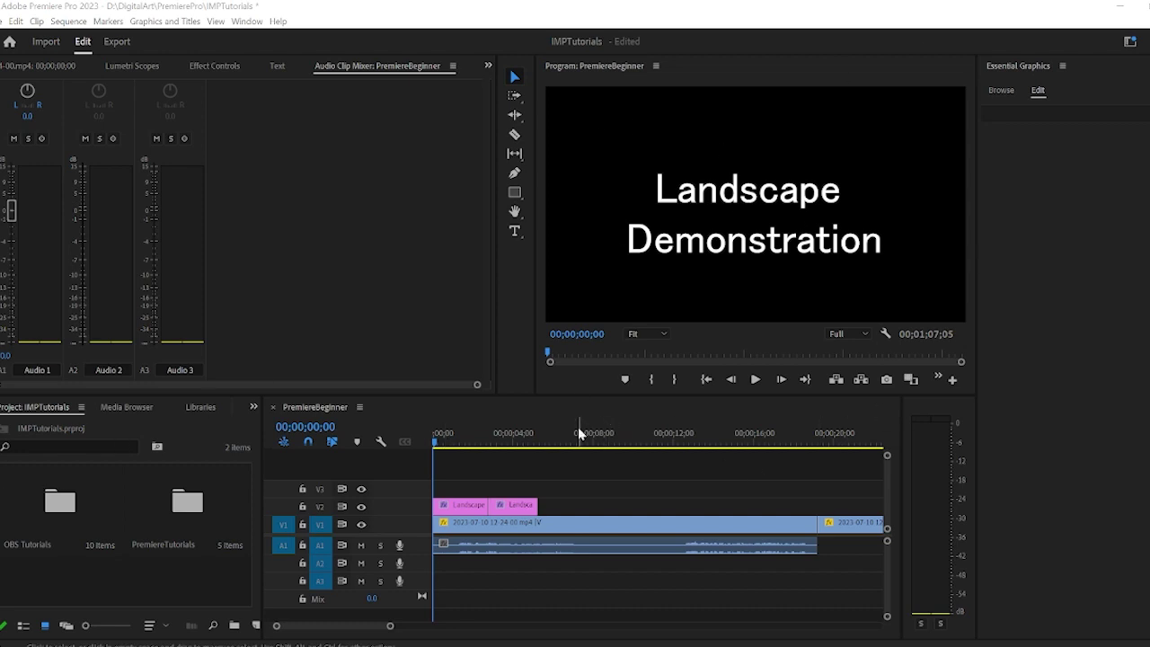
Search Google for bensounds to find royalty-free background music
drag(580, 436, 475, 442)
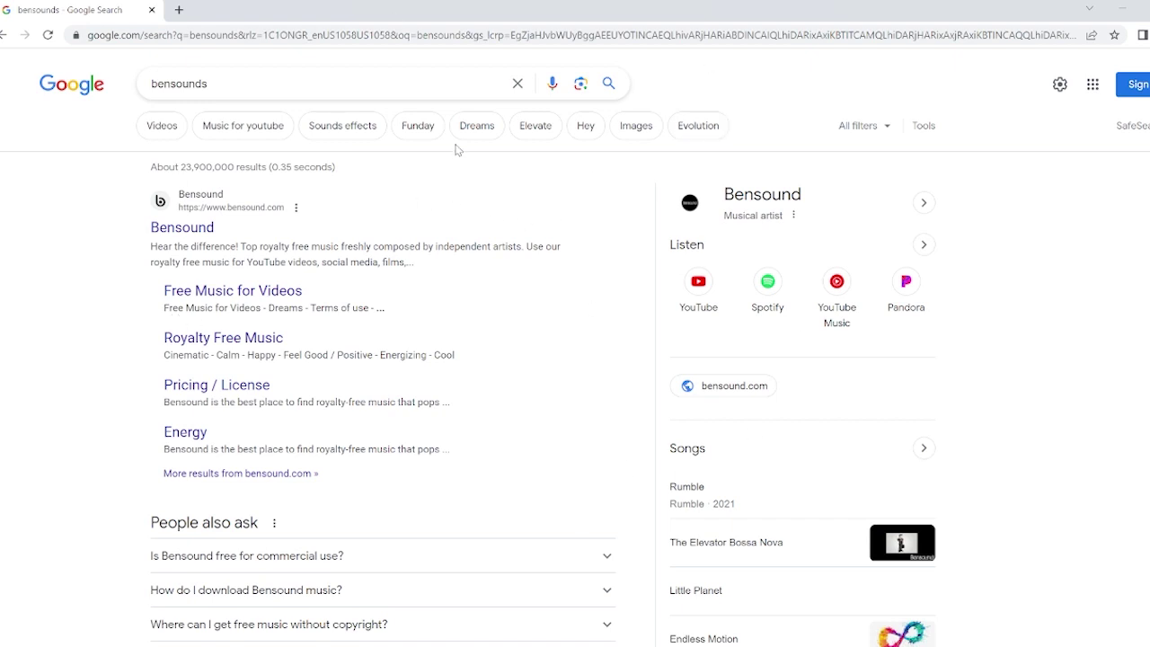
triple_click(316, 82)
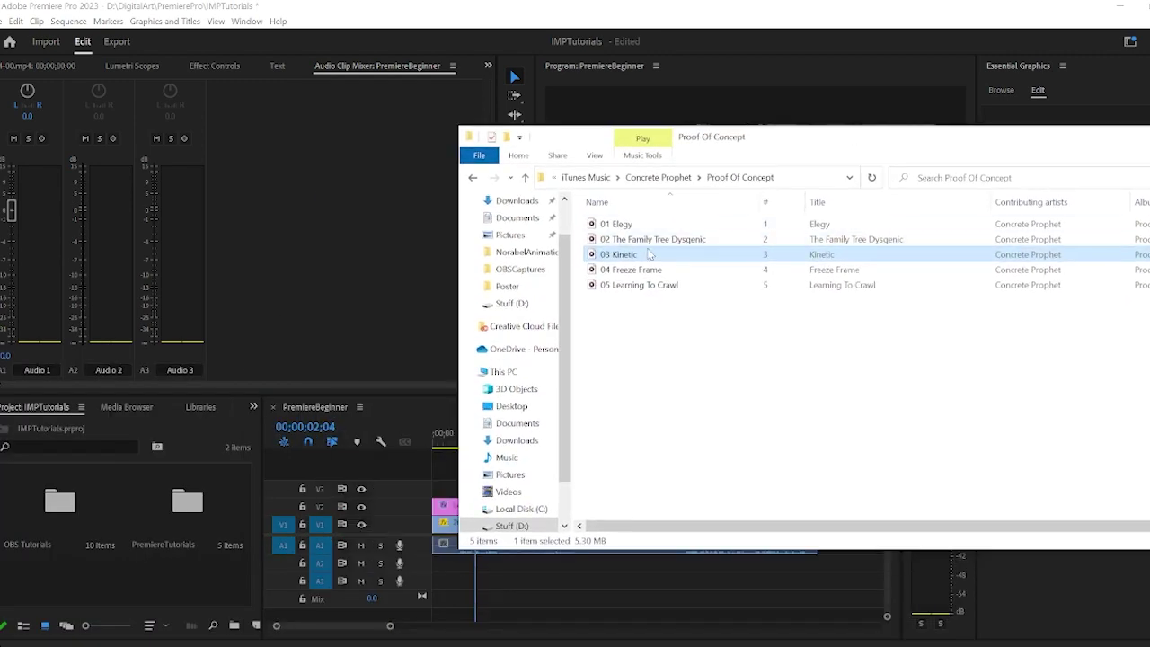
Copy the 03 Kinetic track from File Explorer into the project's PremiereTutorials bin
drag(650, 254, 200, 524)
click(823, 125)
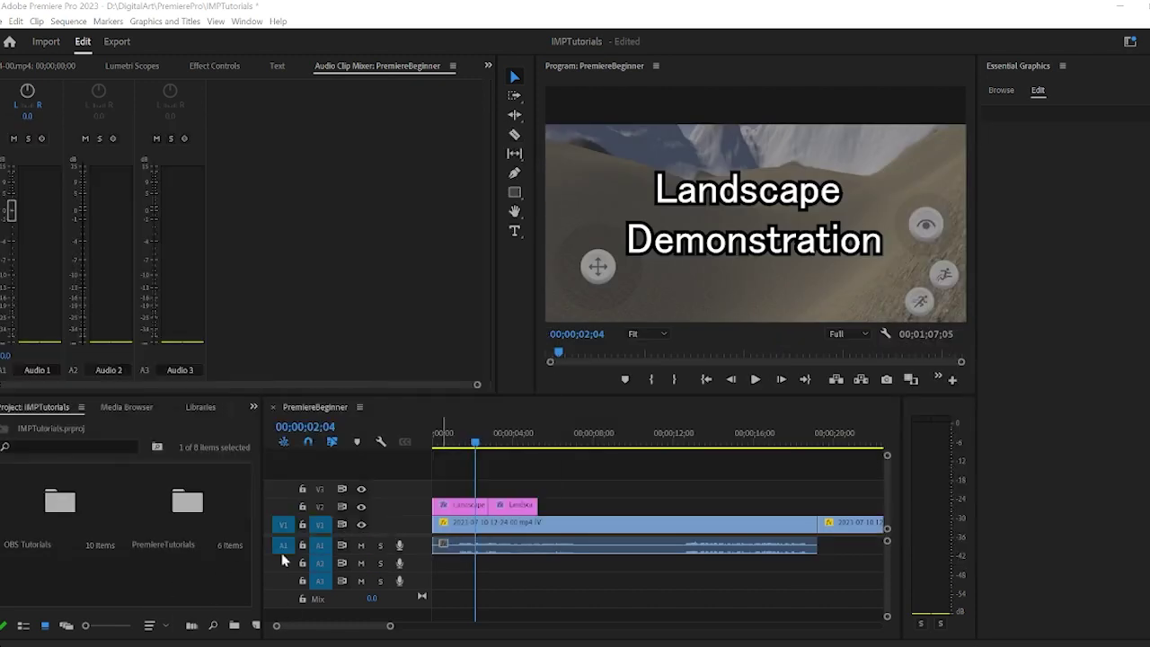
Open the PremiereTutorials bin and place 03 Kinetic.mp3 on track A2 at the sequence start
click(178, 515)
double_click(179, 514)
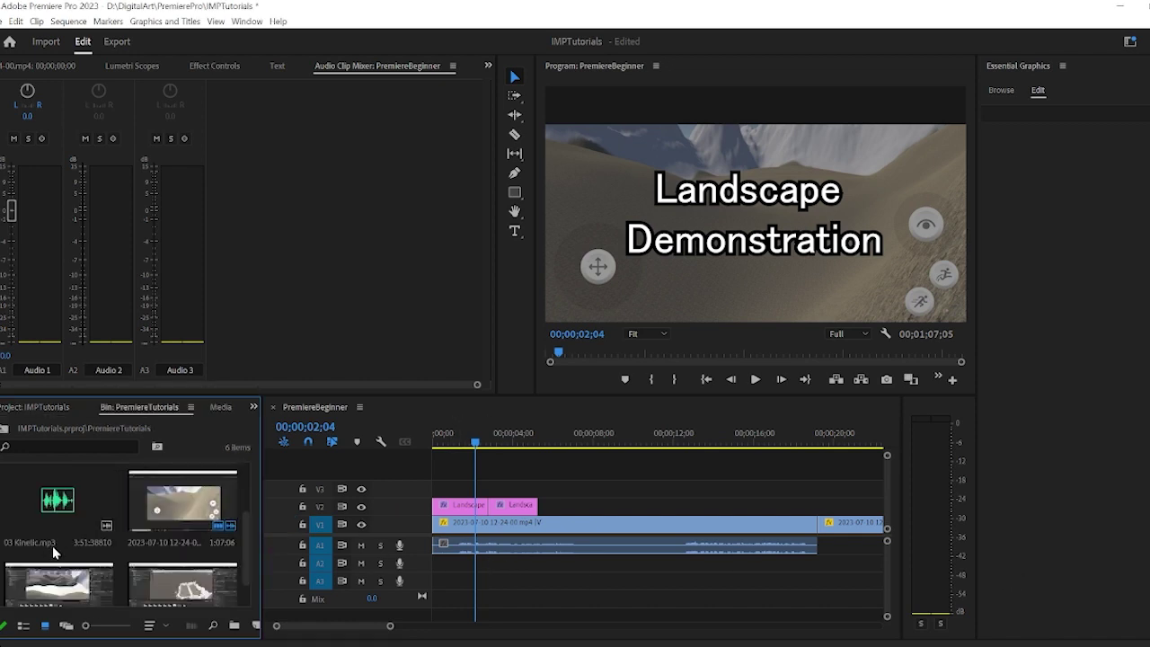
scroll(171, 526, down, 1)
drag(58, 552, 75, 191)
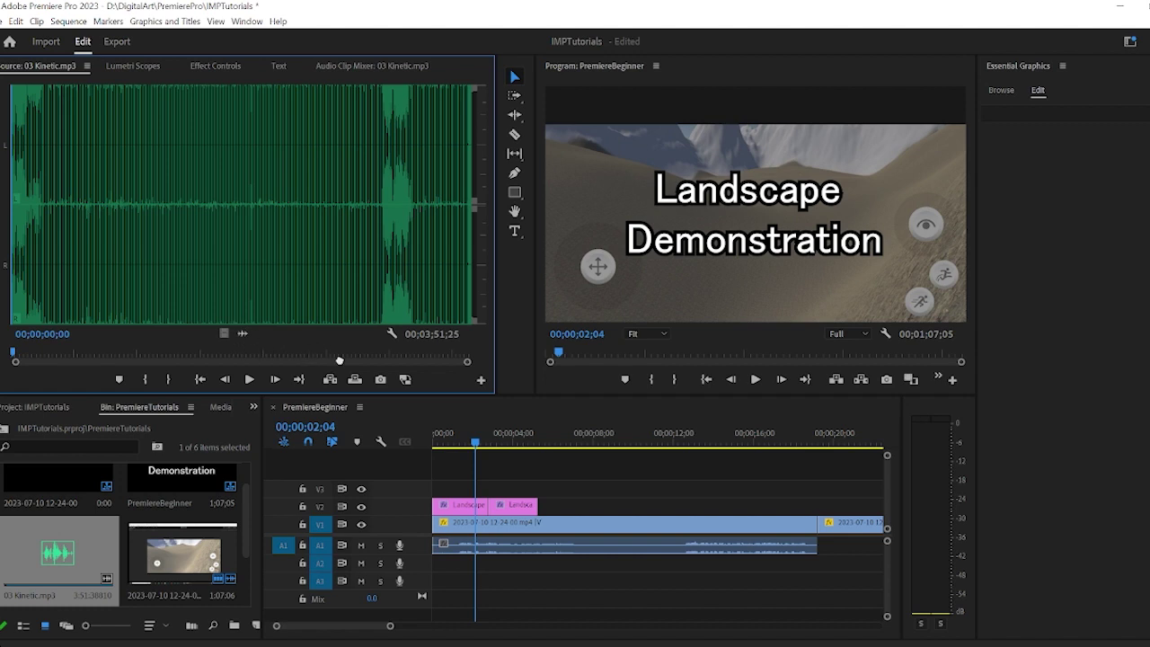
drag(214, 193, 438, 559)
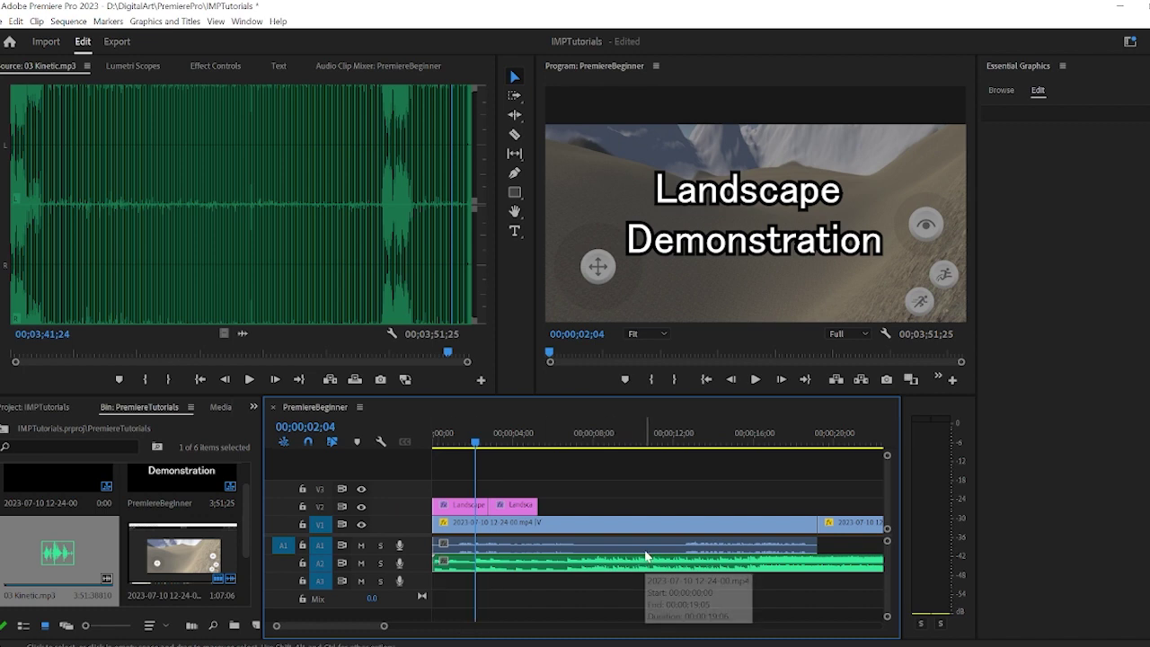
Move the playhead to the point where the landscape video ends
key(End)
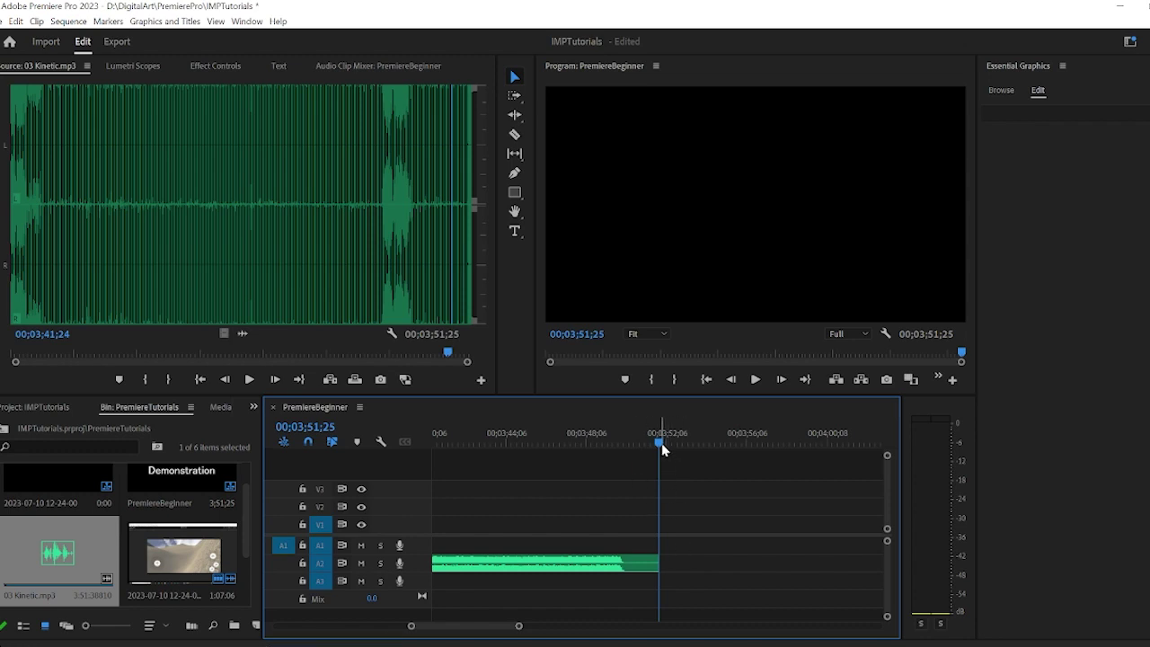
drag(661, 449, 973, 470)
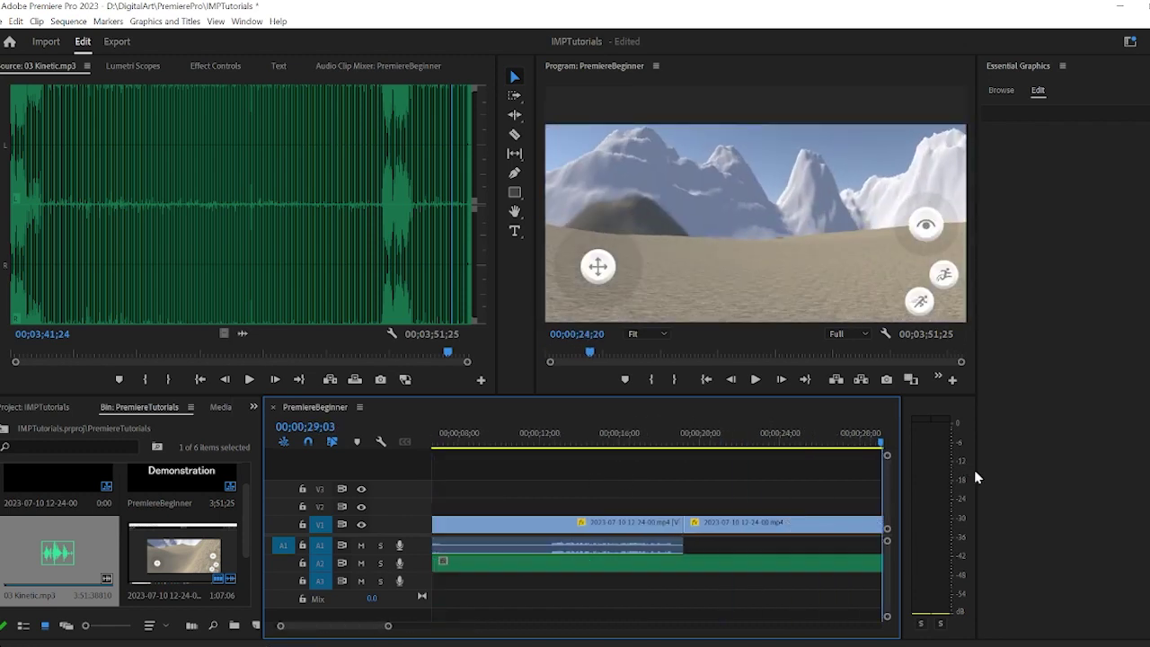
scroll(809, 493, right, 3)
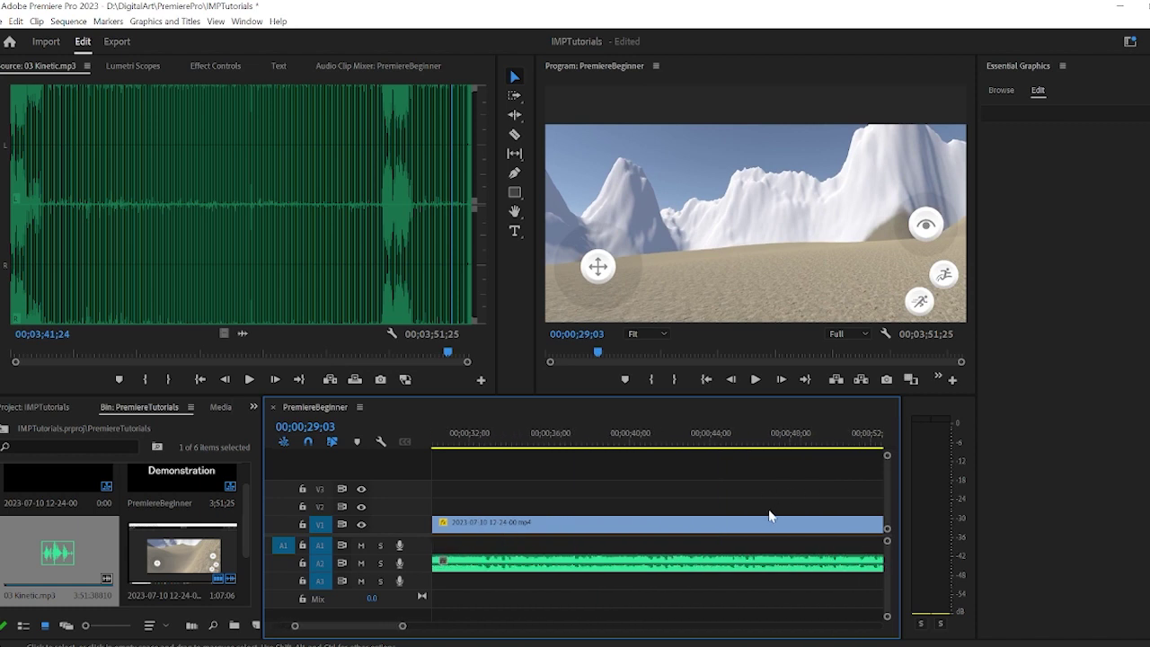
scroll(769, 516, right, 5)
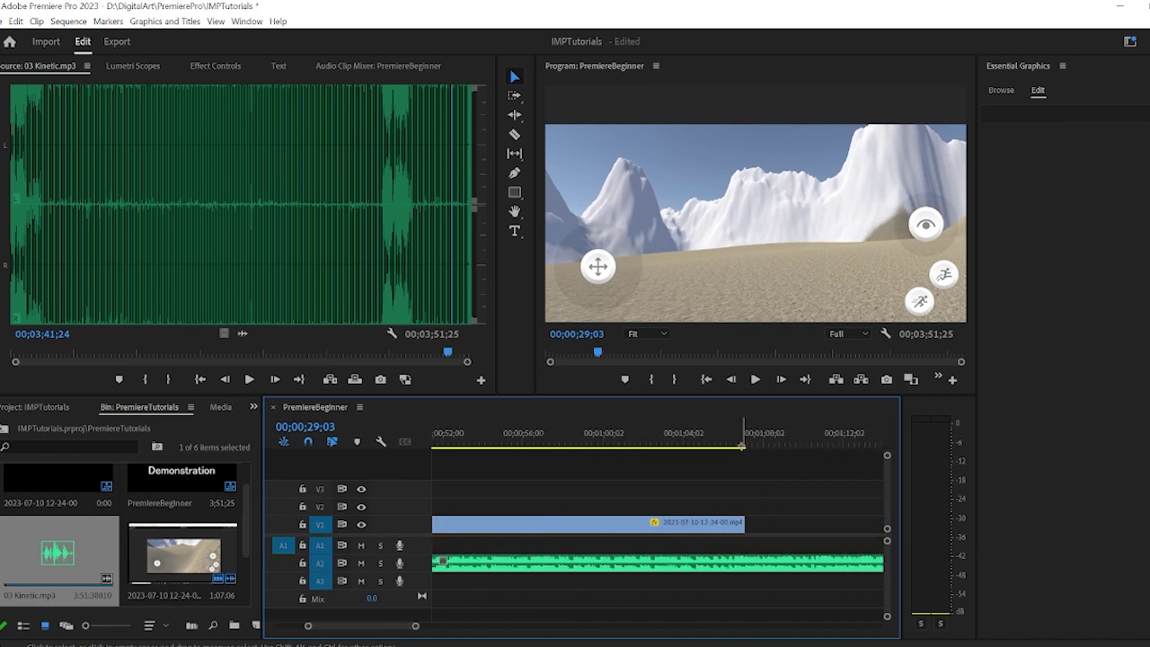
click(742, 445)
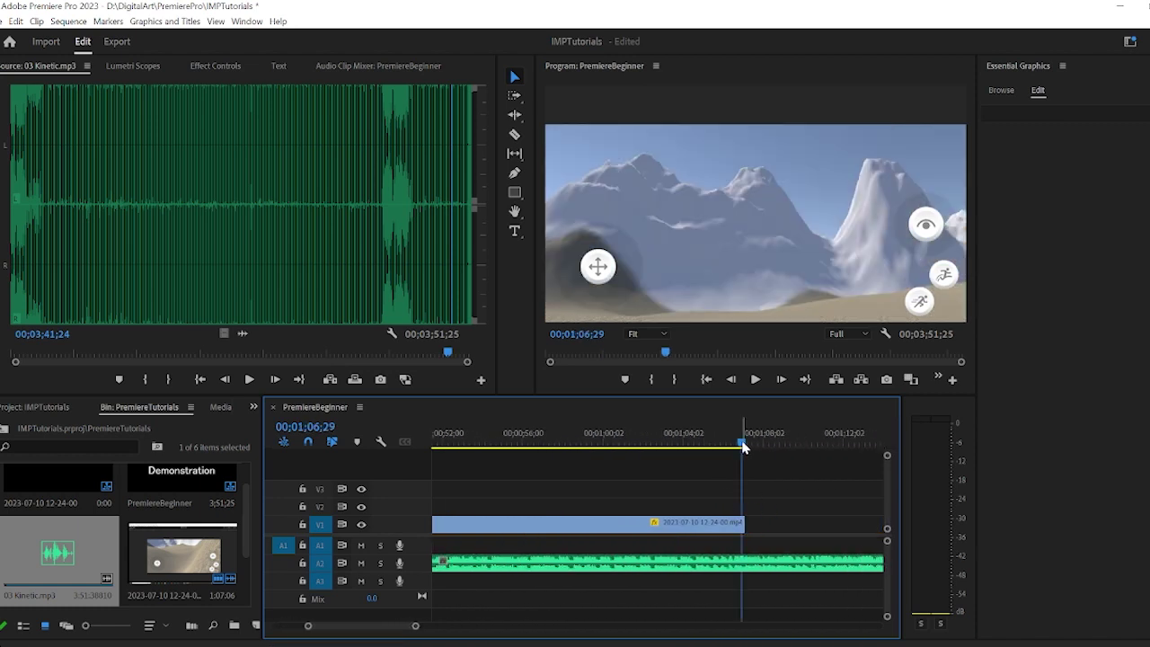
Razor the A2 music at the playhead and delete the excess, leaving a 00;01;07;05 sequence
click(514, 134)
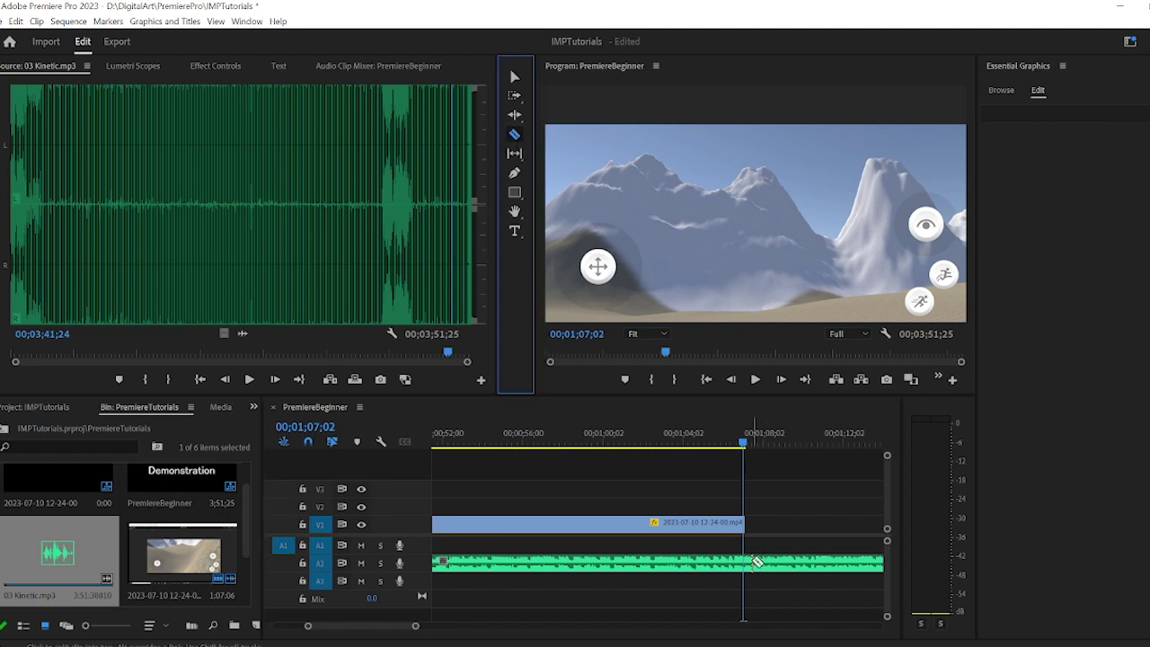
click(757, 561)
click(515, 77)
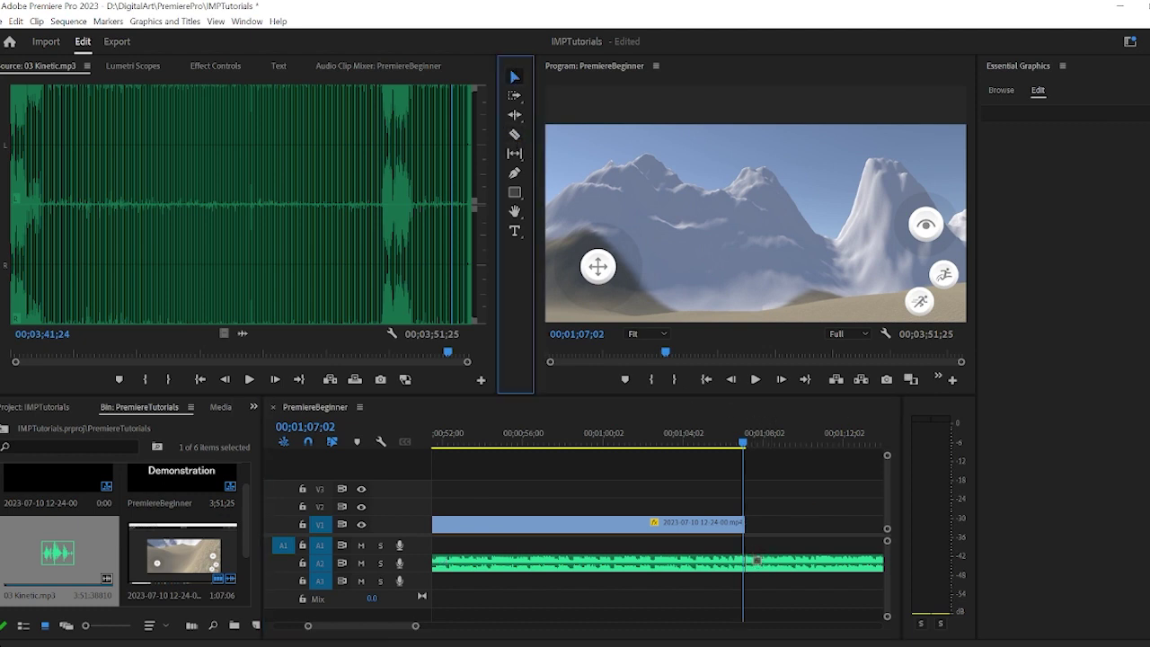
click(808, 564)
key(Delete)
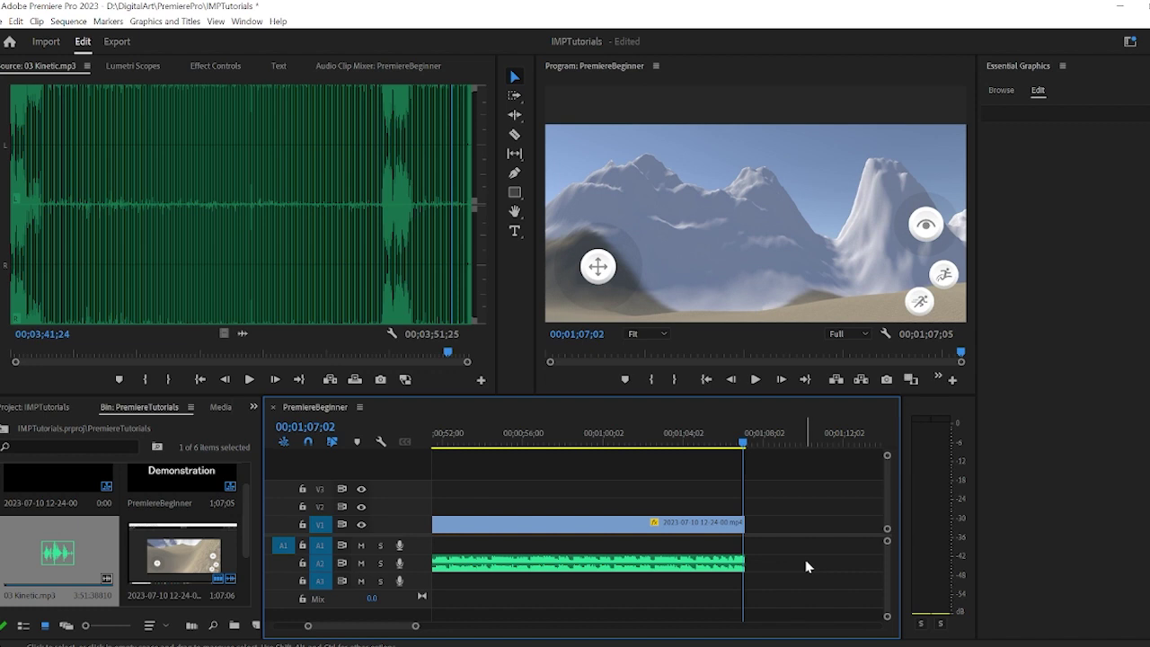
Show the Audio Clip Mixer with the Audio 1–3 channels for the A2 music clip
click(652, 571)
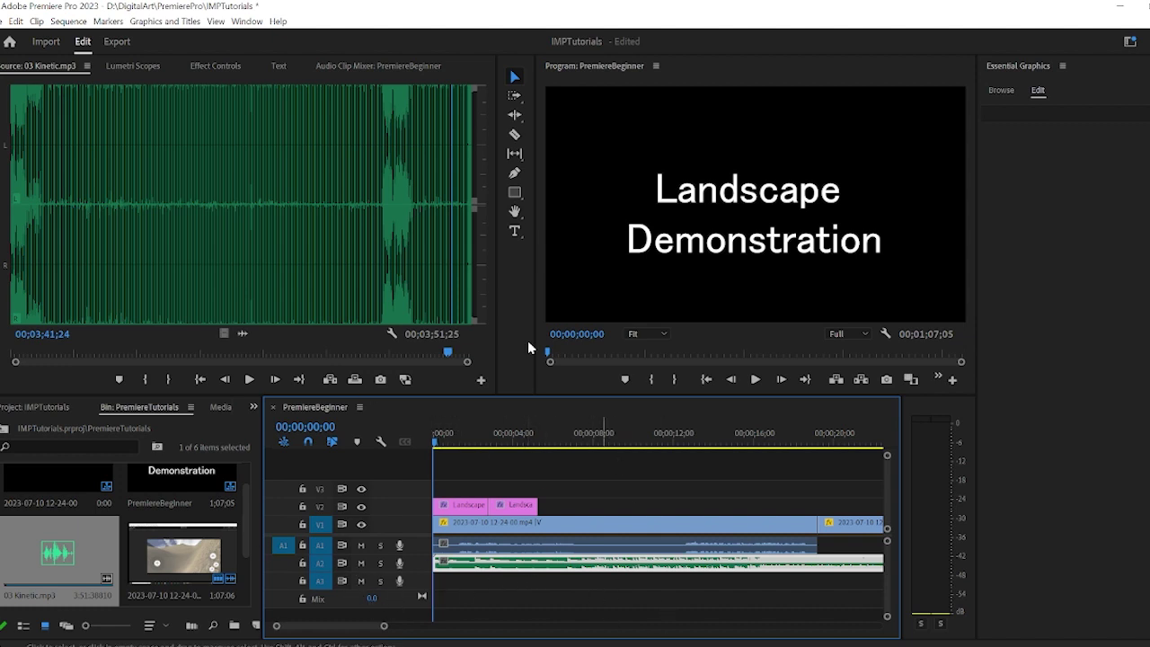
double_click(571, 574)
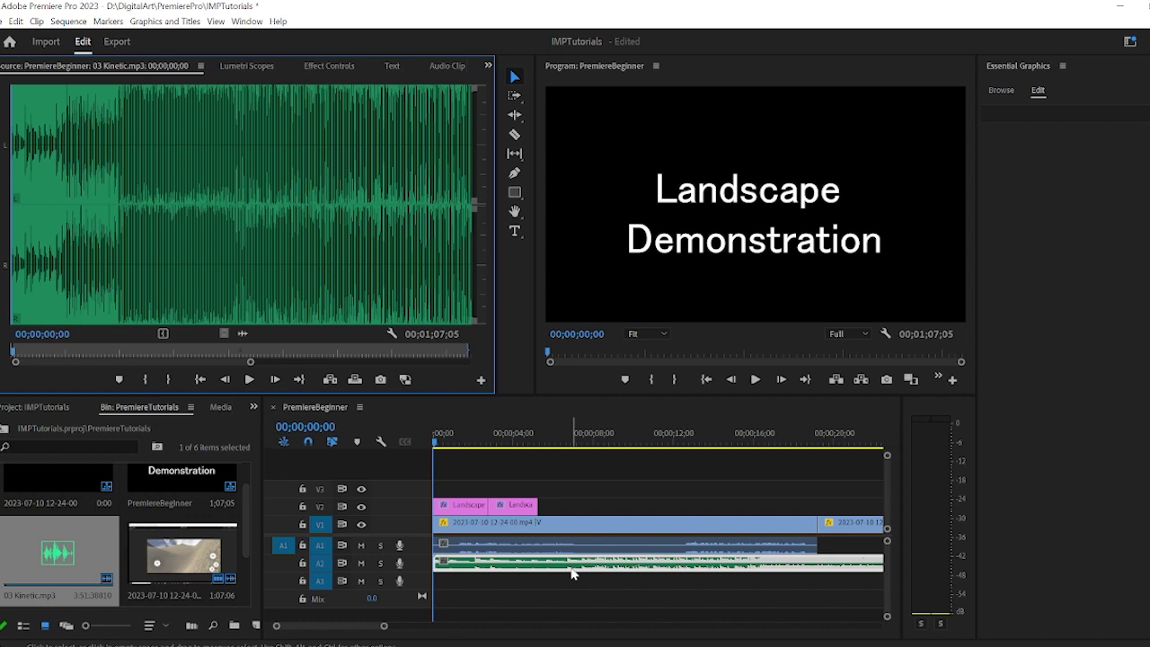
click(332, 70)
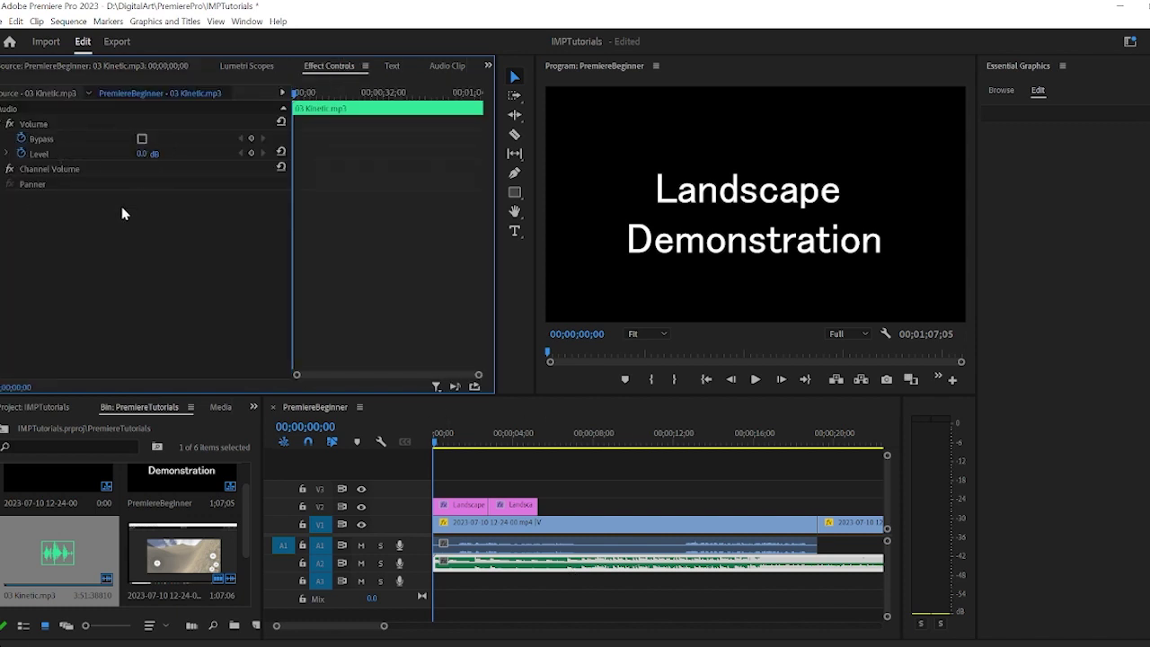
click(489, 67)
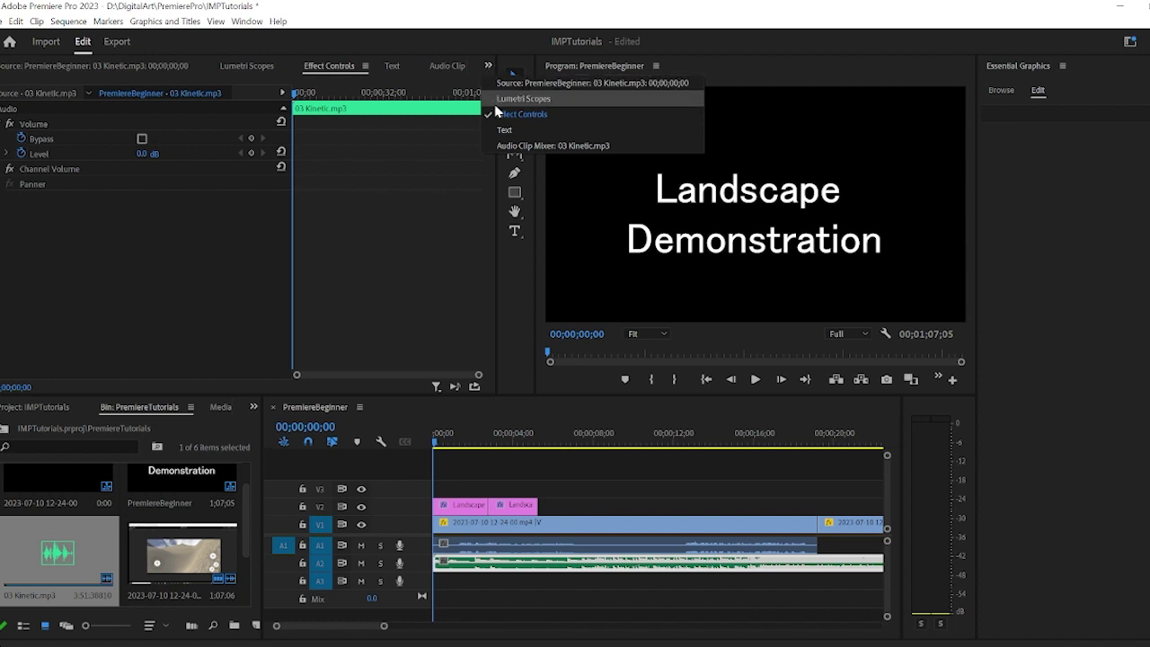
click(508, 146)
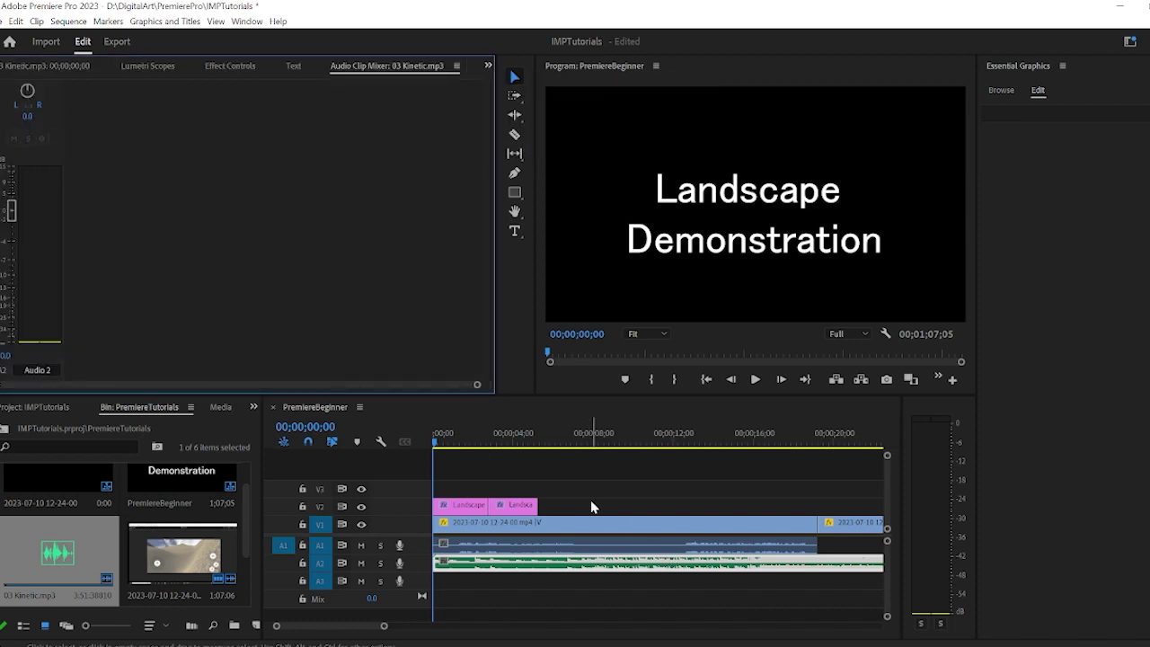
drag(588, 620, 560, 509)
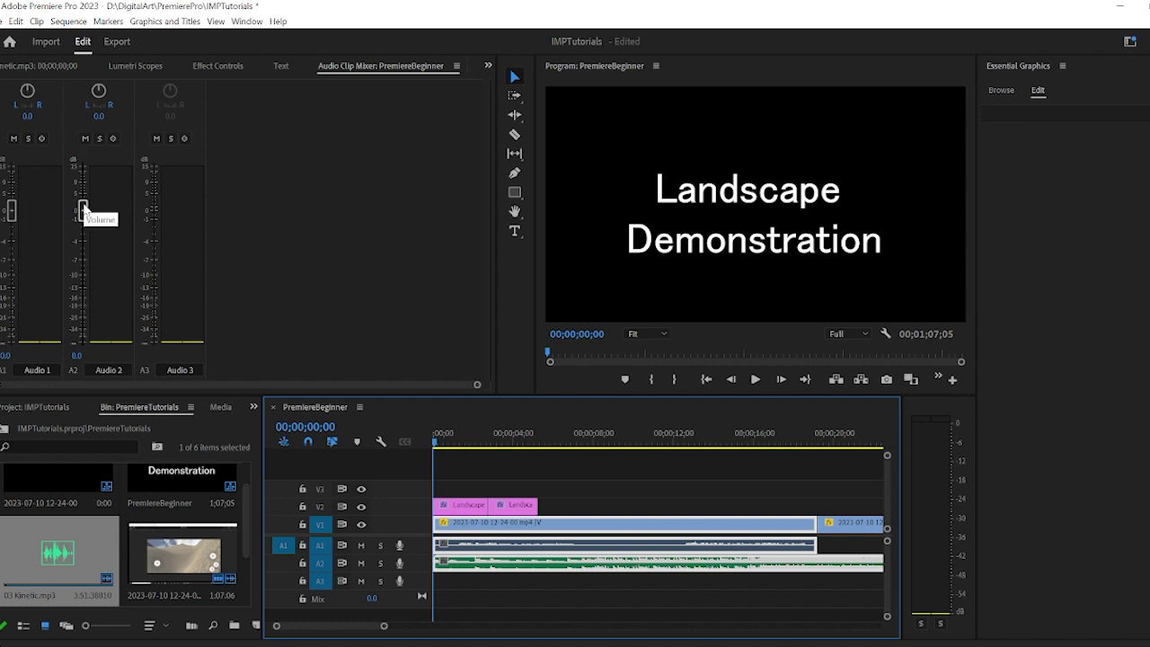
Lower the Audio 2 fader to -8.0 dB and select the 03 Kinetic music clip
drag(83, 208, 84, 270)
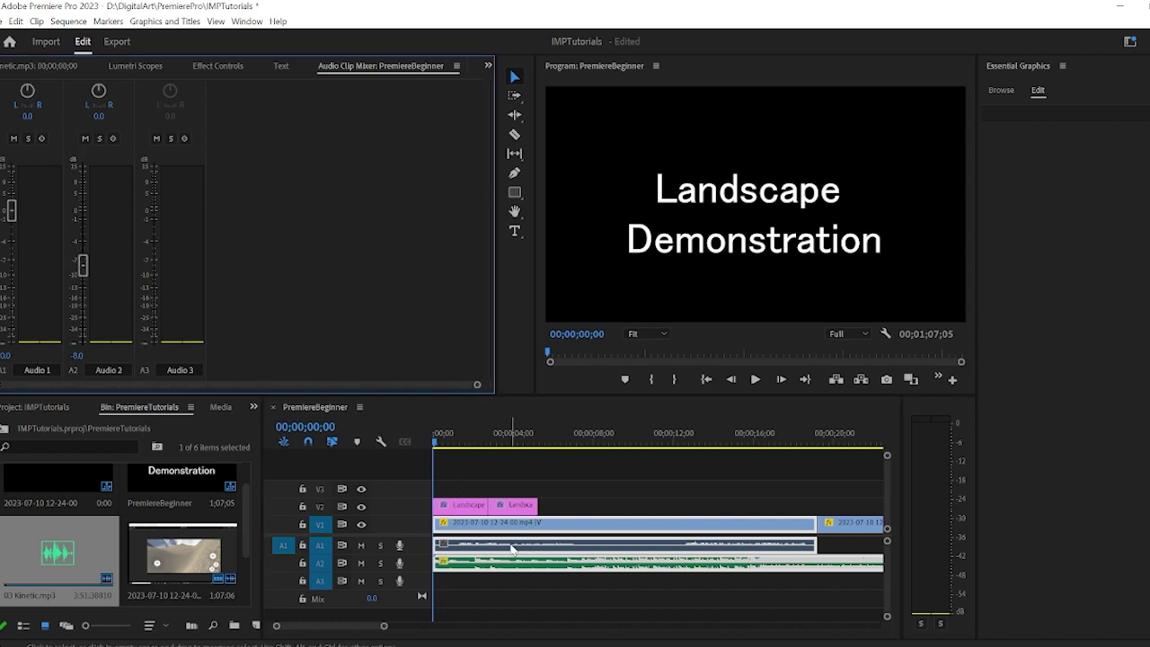
click(216, 66)
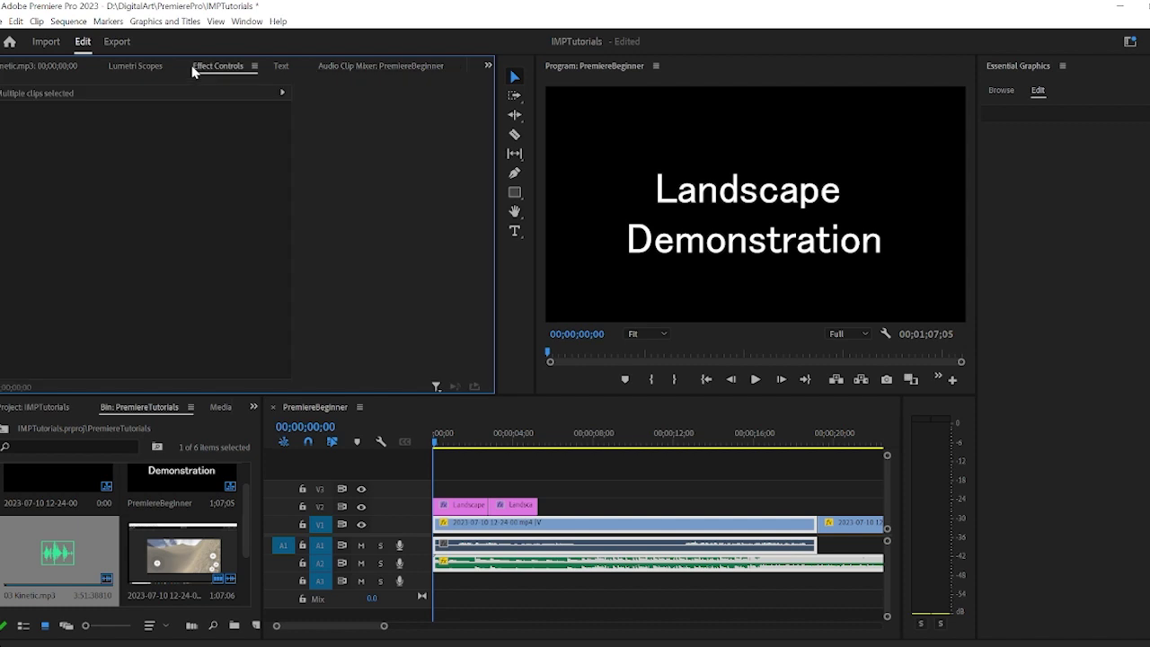
click(605, 554)
click(626, 588)
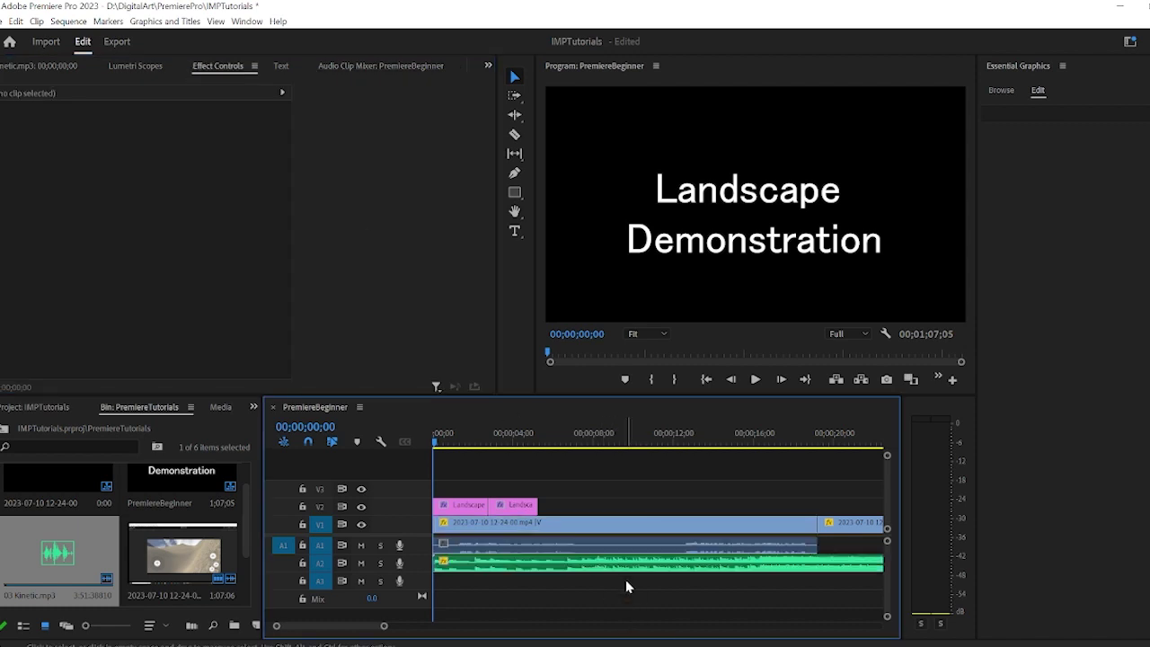
click(620, 549)
click(615, 586)
click(613, 568)
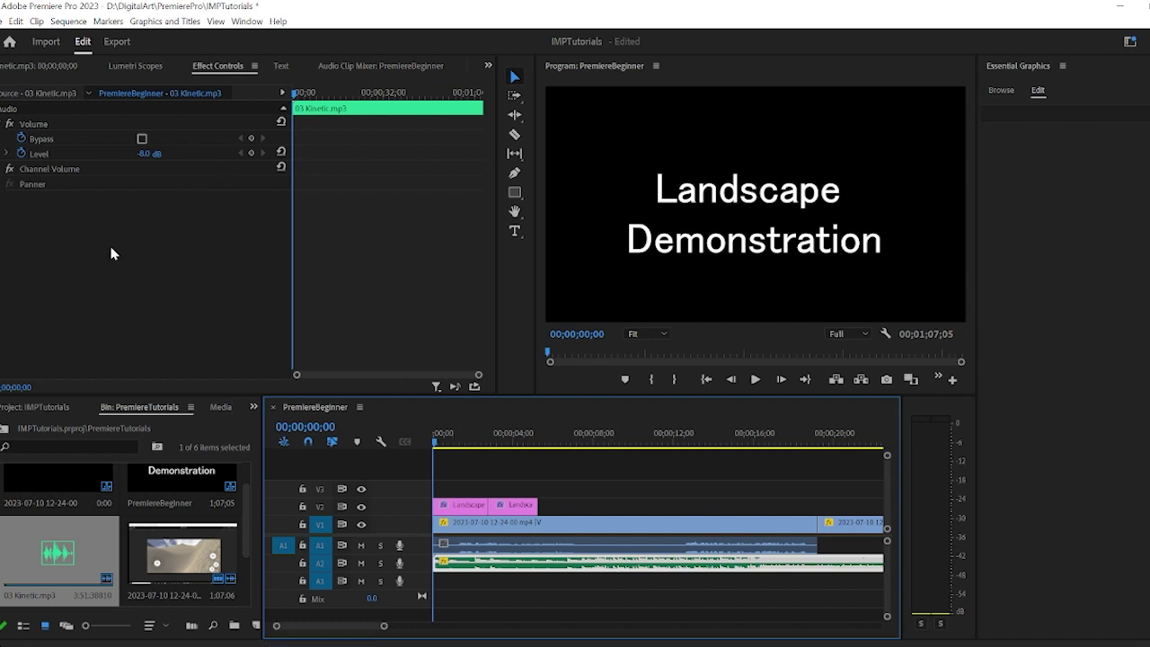
Set the music clip's Volume Level to -6.2 dB and play it back
click(144, 153)
drag(144, 154, 184, 154)
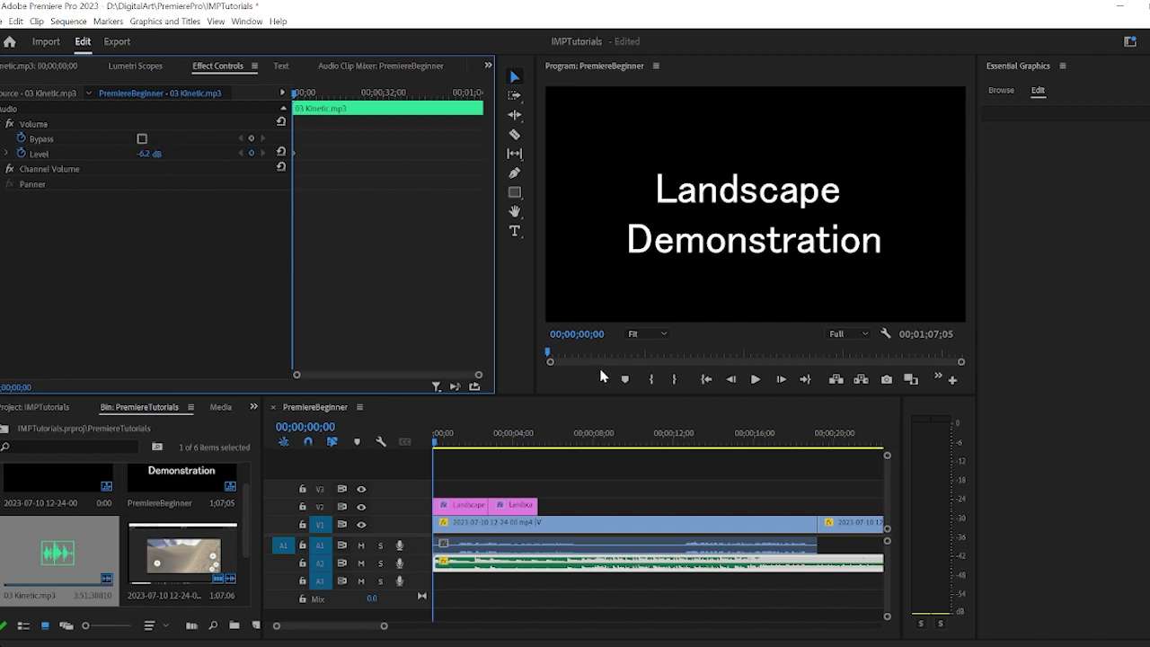
key(space)
key(space)
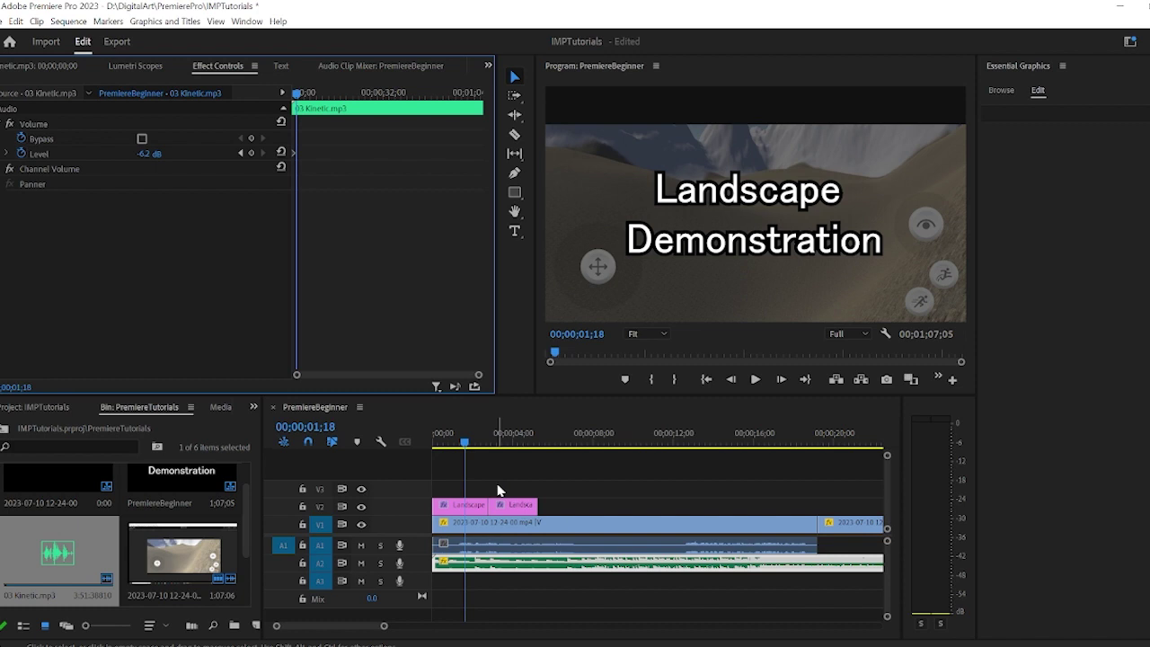
Set the music's Volume Level to -10 dB and replay the opening from the start
key(Home)
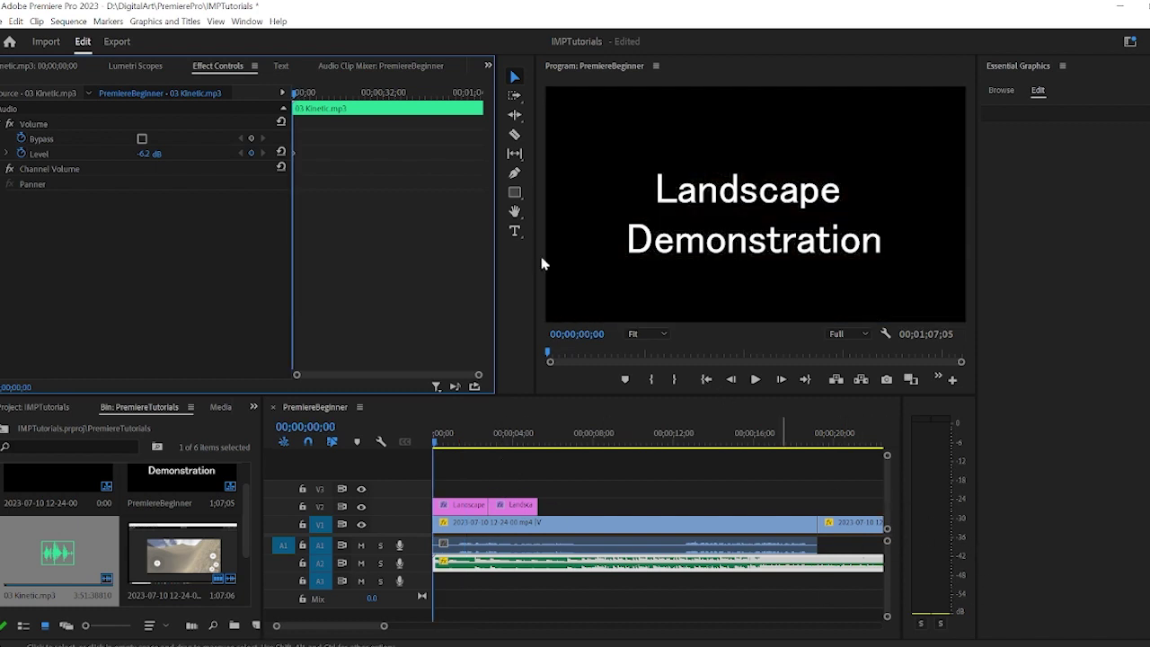
click(155, 152)
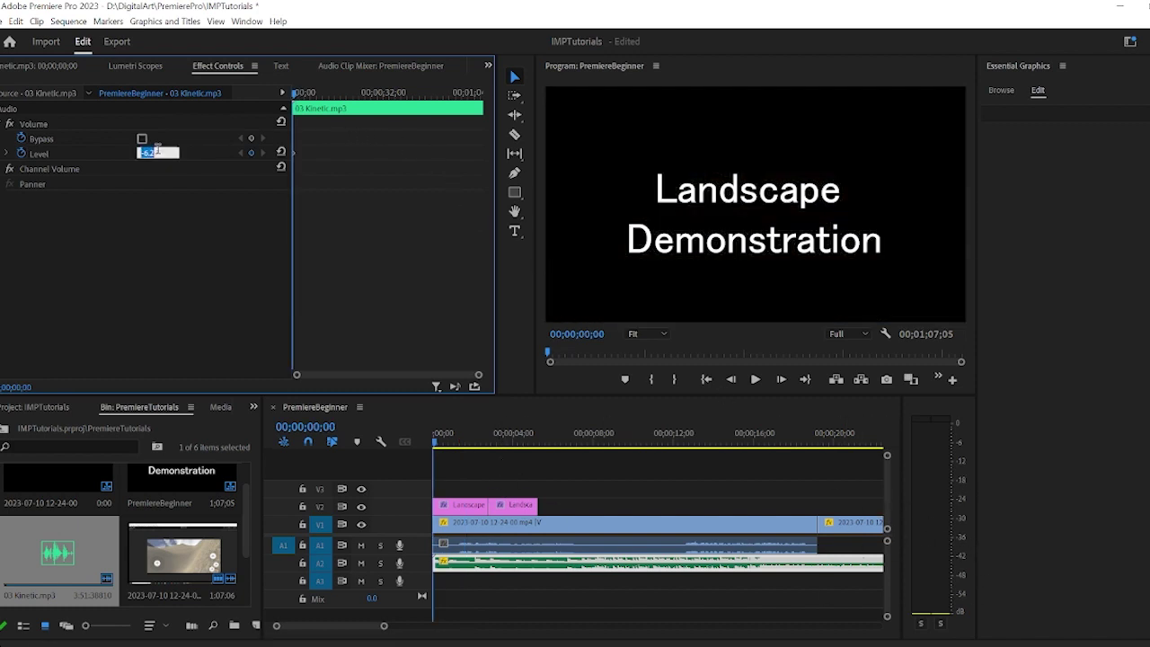
text(-10)
key(Return)
key(space)
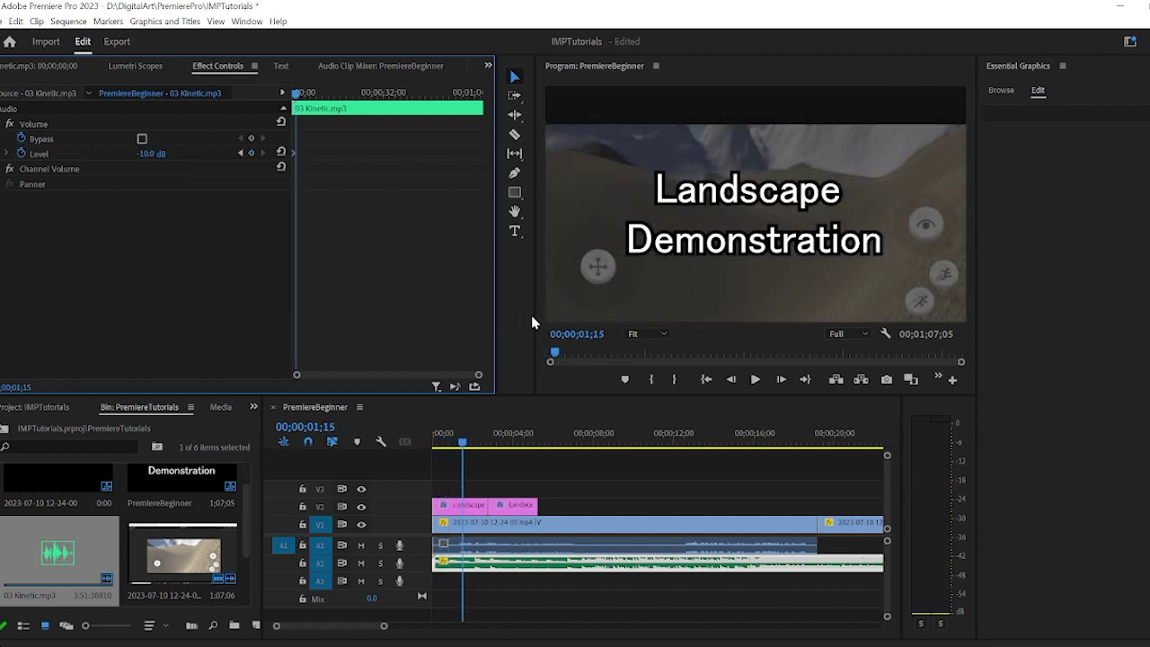
key(Home)
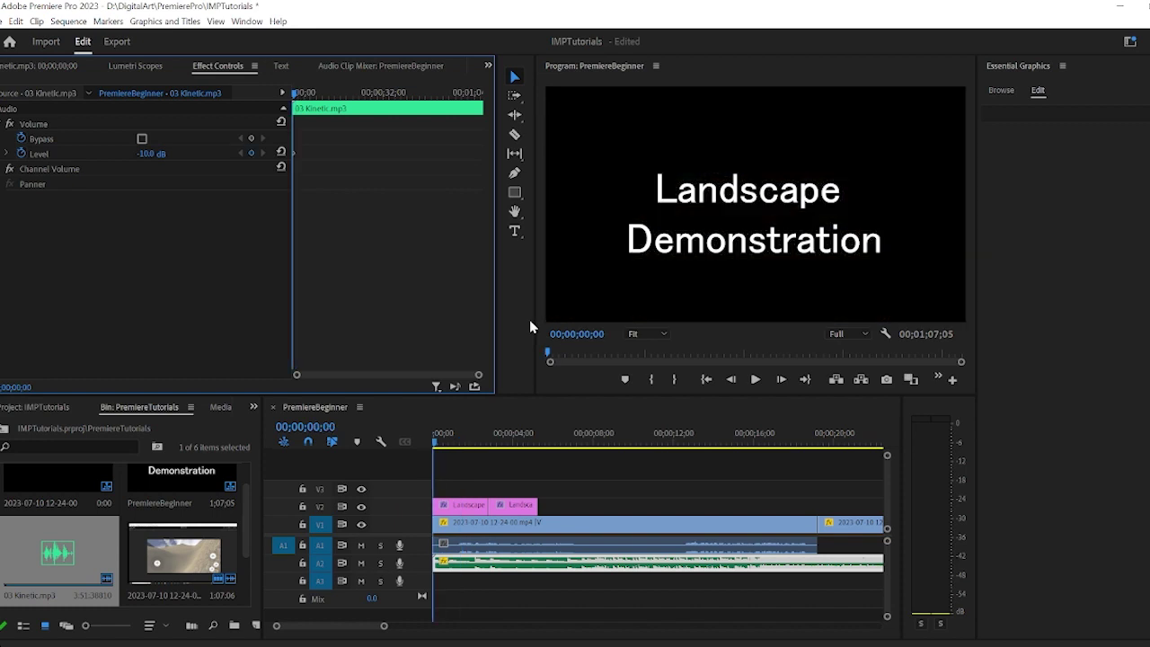
Open the Audio Clip Mixer for the linked landscape video and audio clip
click(602, 549)
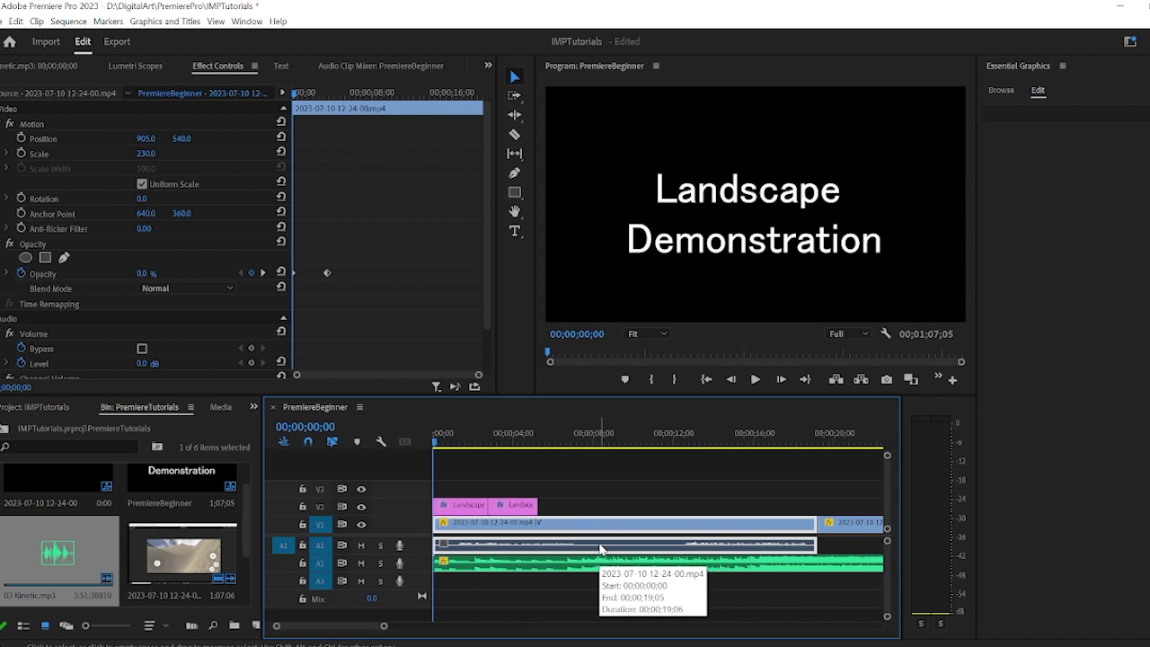
double_click(602, 549)
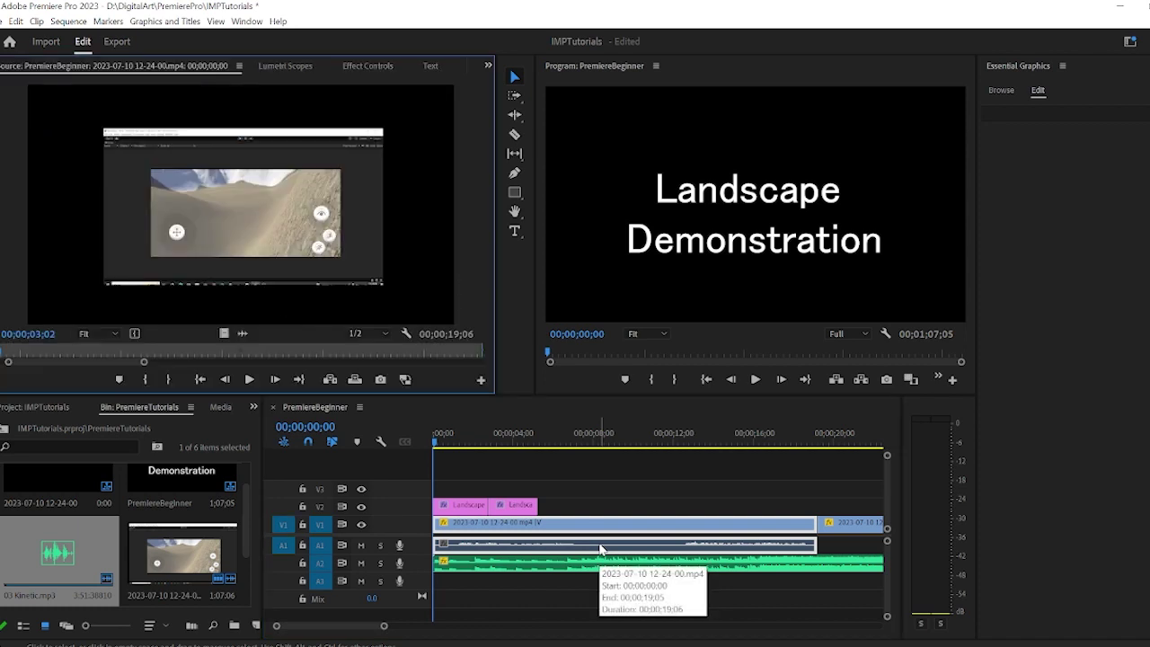
click(368, 69)
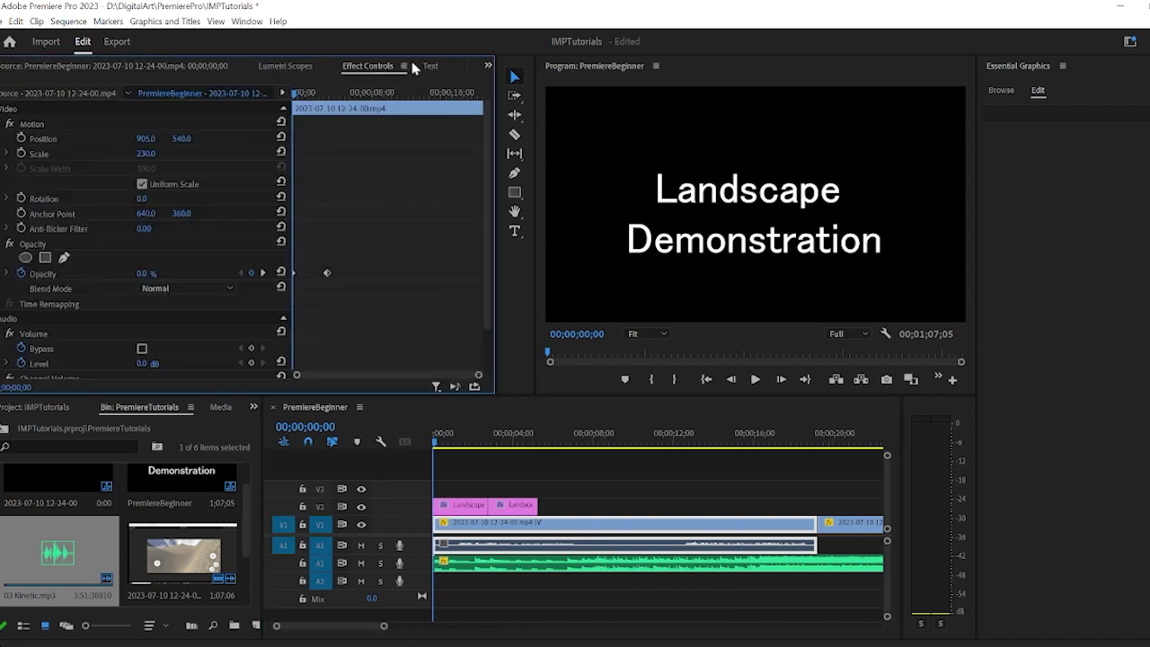
click(486, 66)
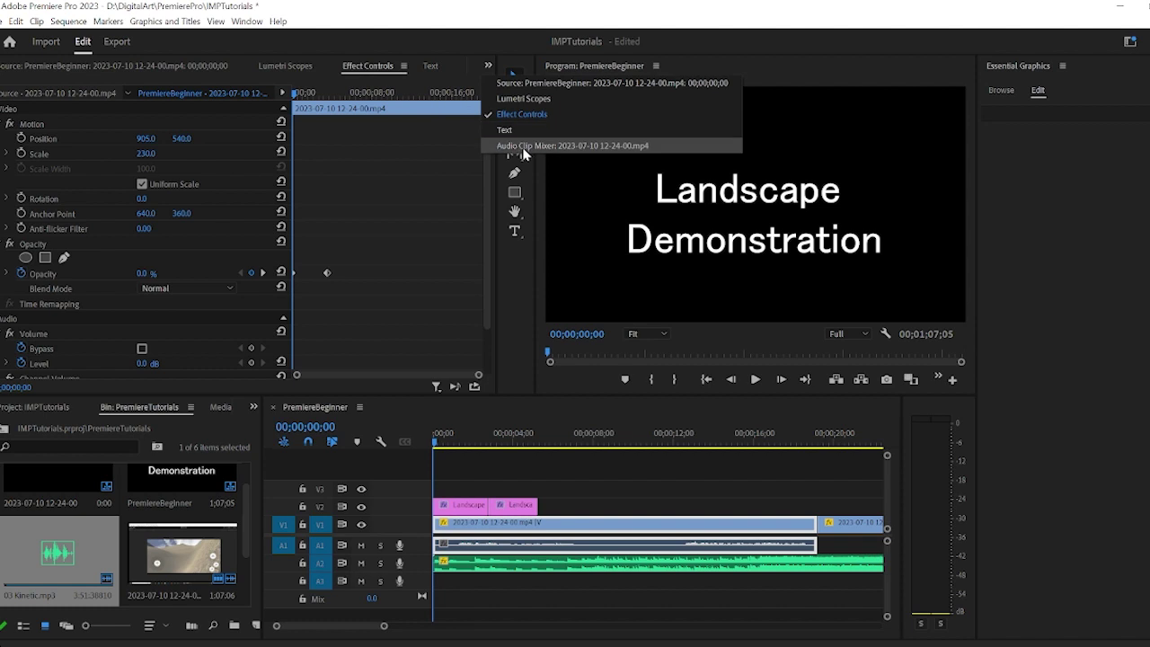
click(522, 148)
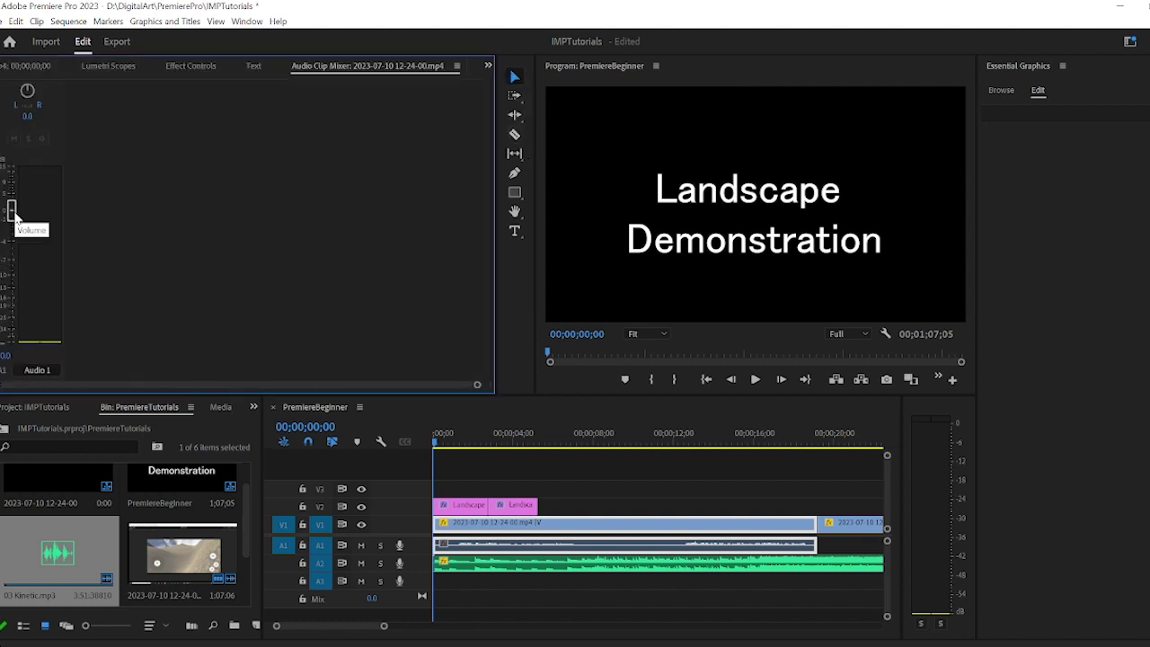
Raise the Audio 1 clip volume to about +7 dB, previewing playback along the way
drag(12, 212, 13, 198)
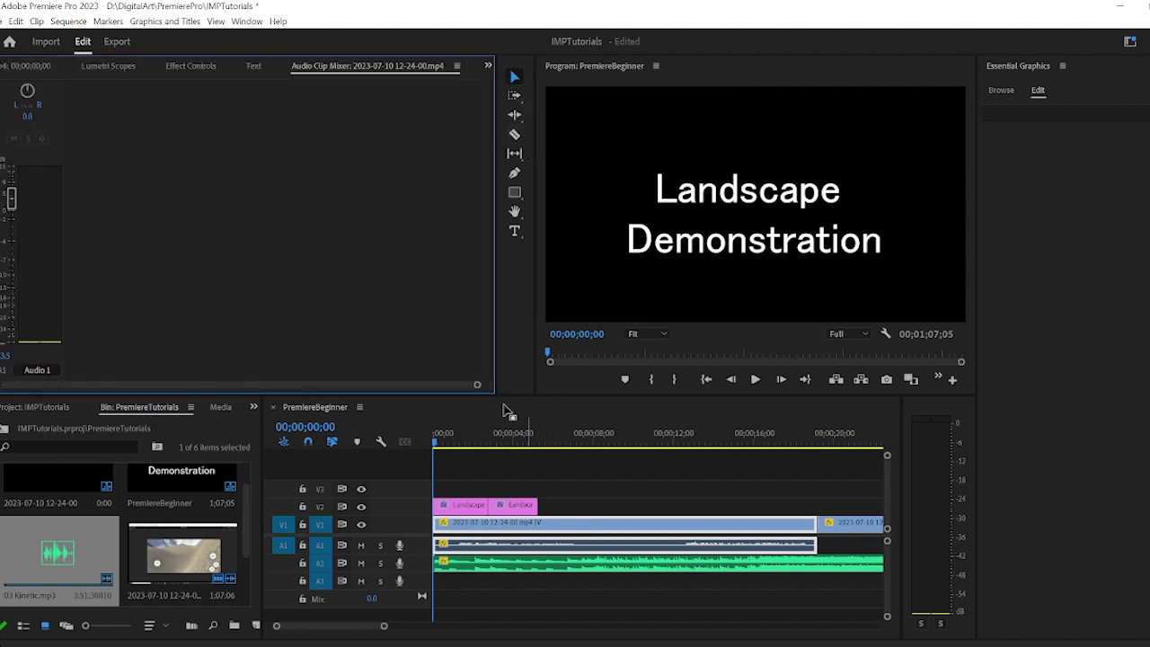
click(464, 440)
key(space)
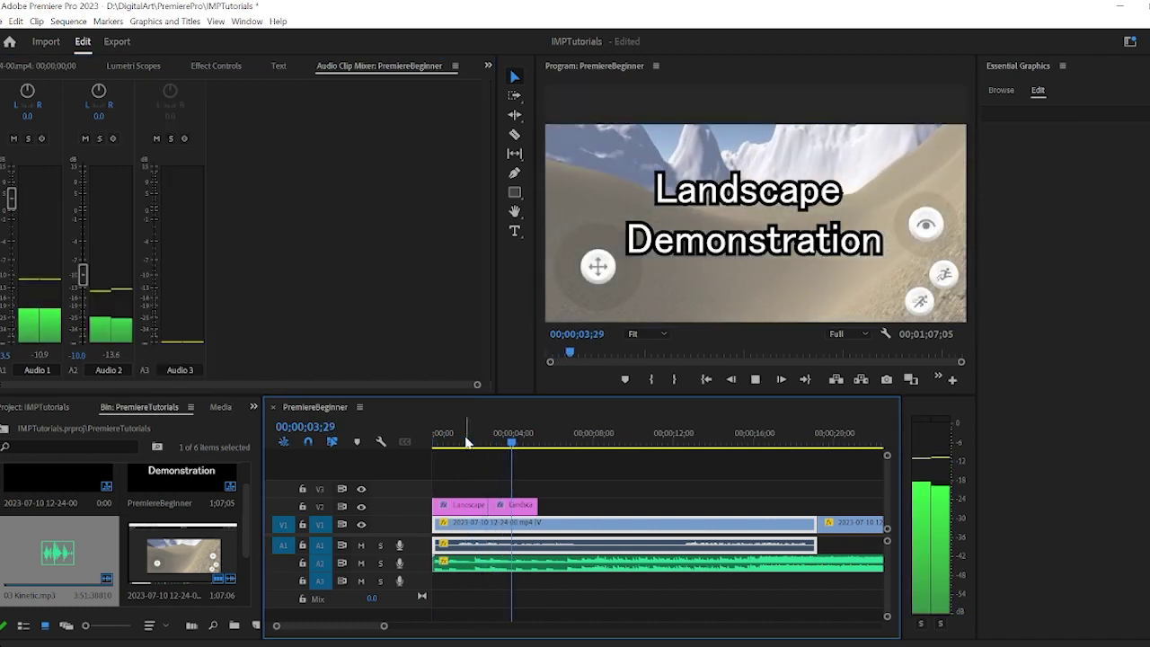
click(481, 441)
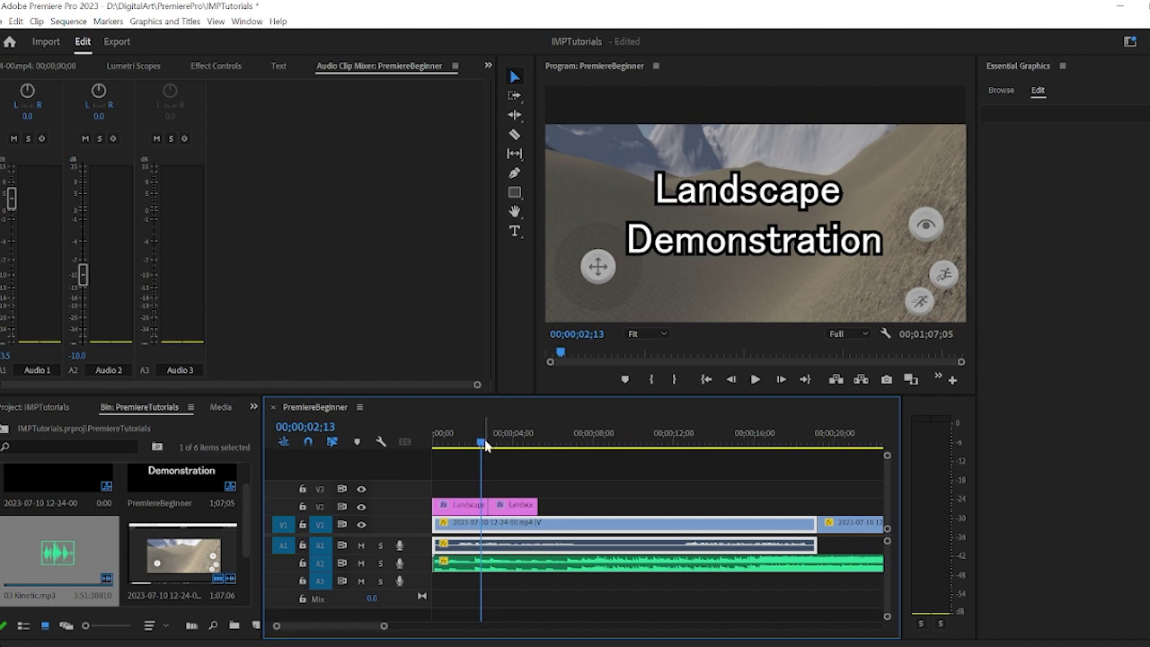
key(Home)
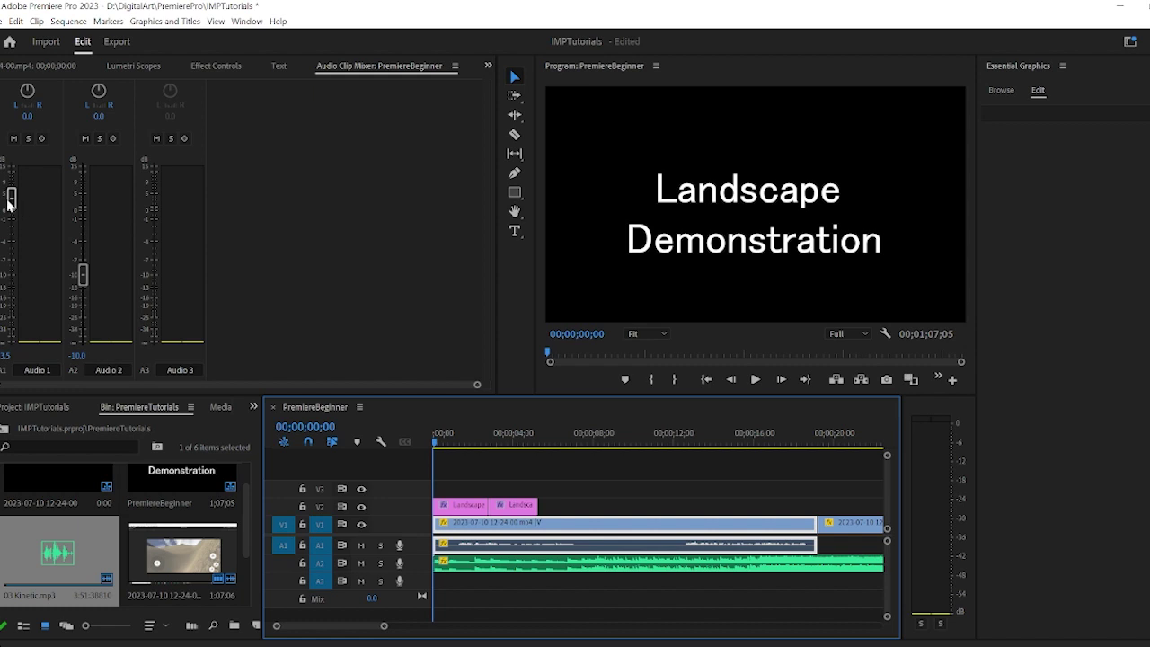
drag(11, 200, 11, 186)
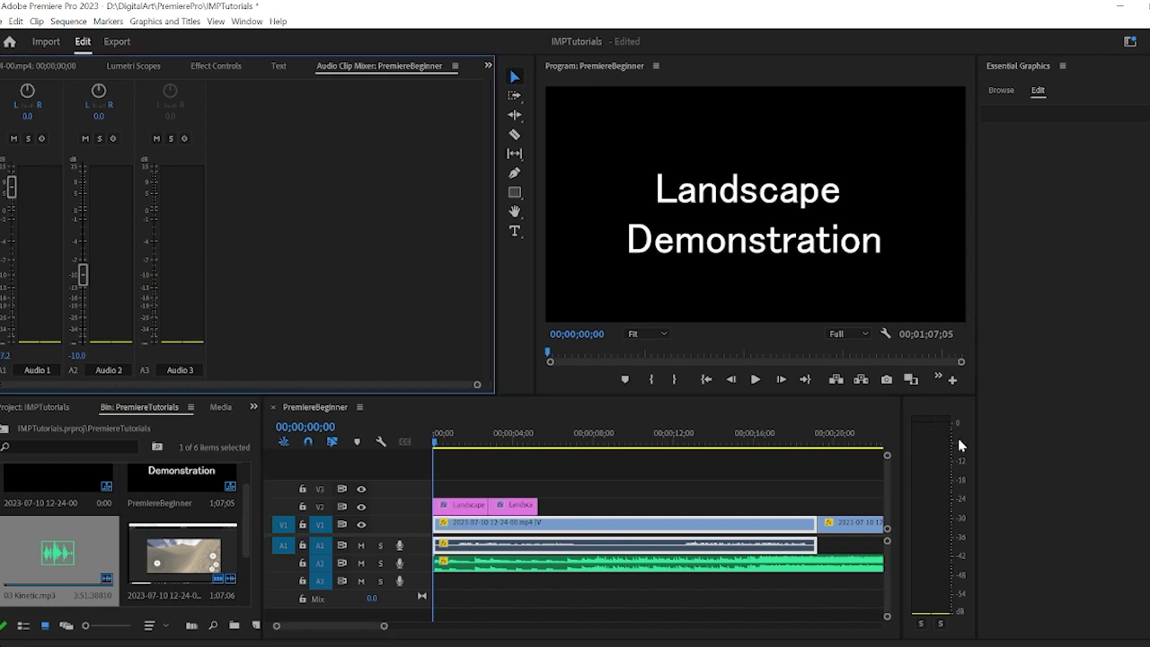
click(904, 424)
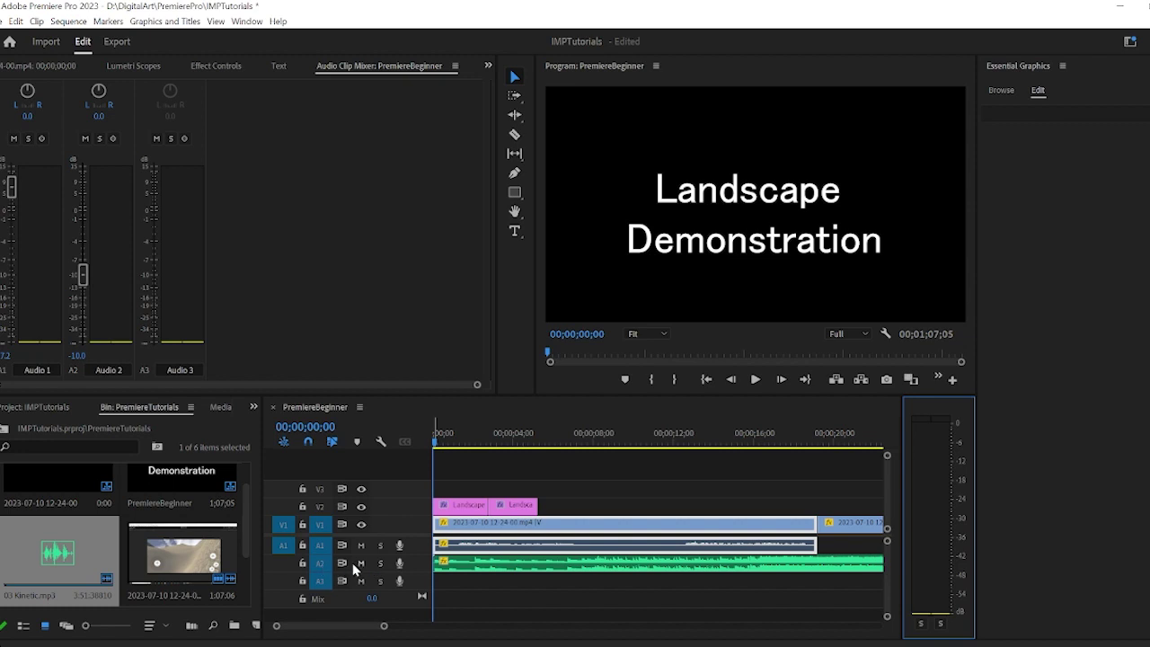
Solo track A1, play the opening with only its audio, then rewind to the start
click(363, 564)
click(363, 563)
click(363, 563)
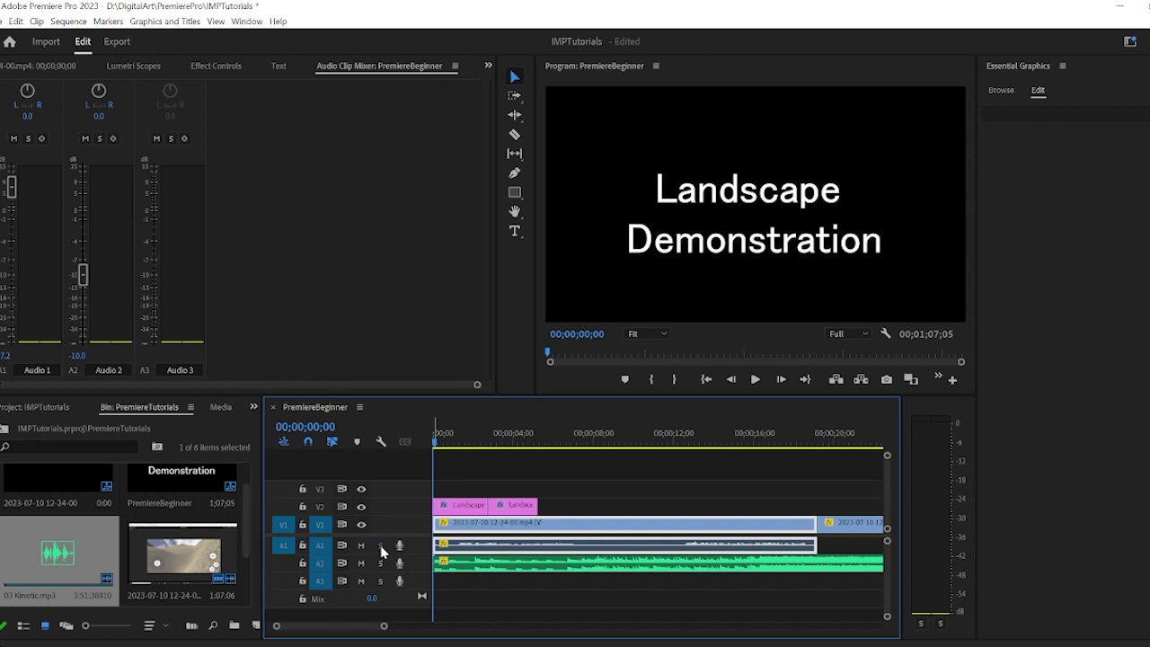
click(380, 546)
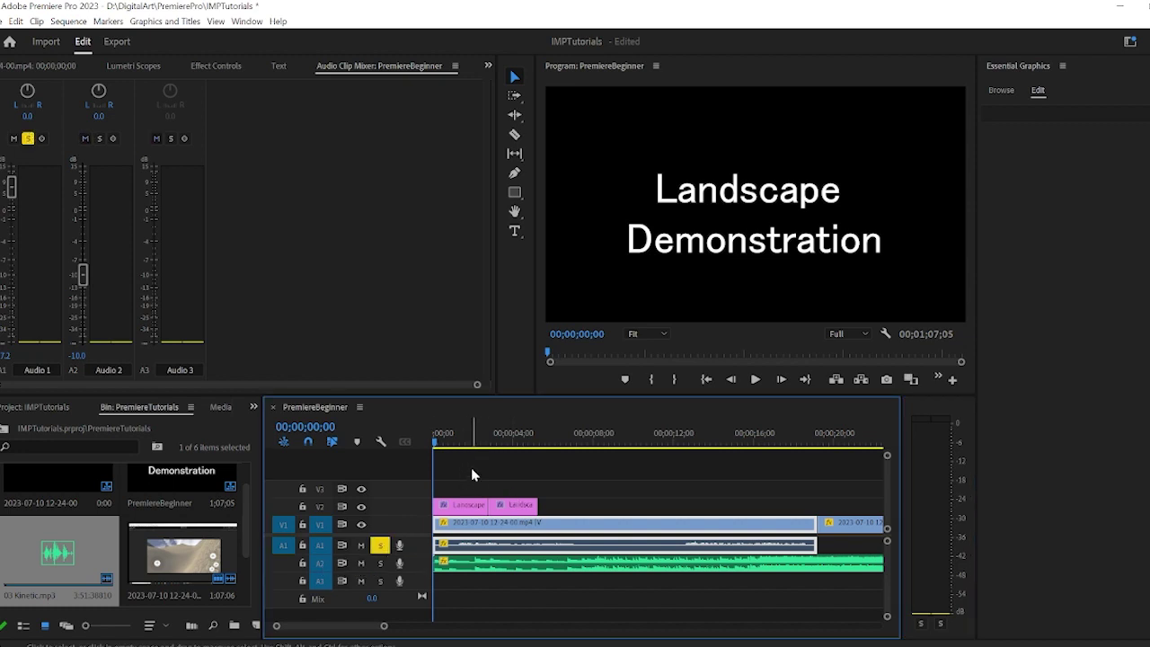
key(space)
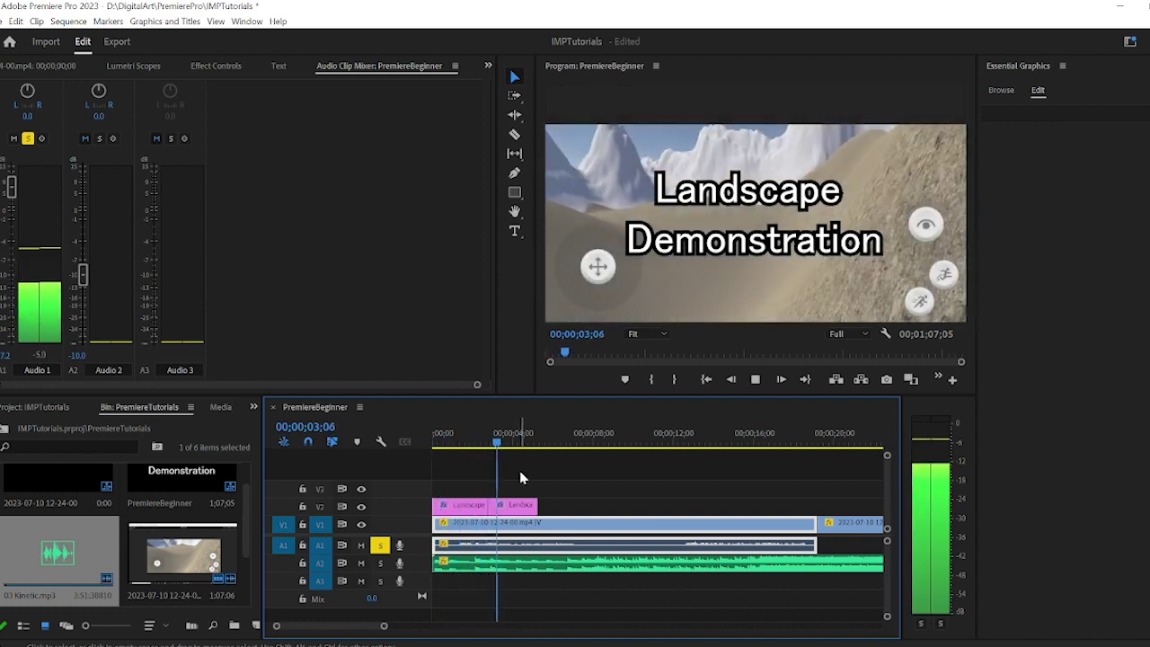
key(space)
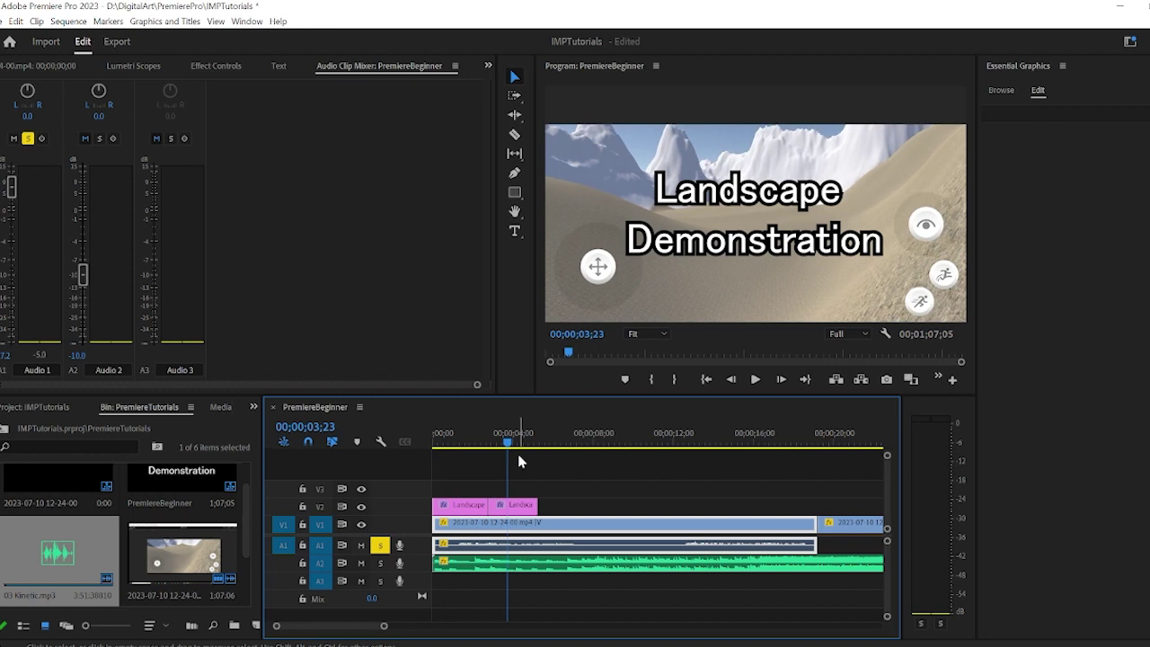
drag(504, 445, 430, 442)
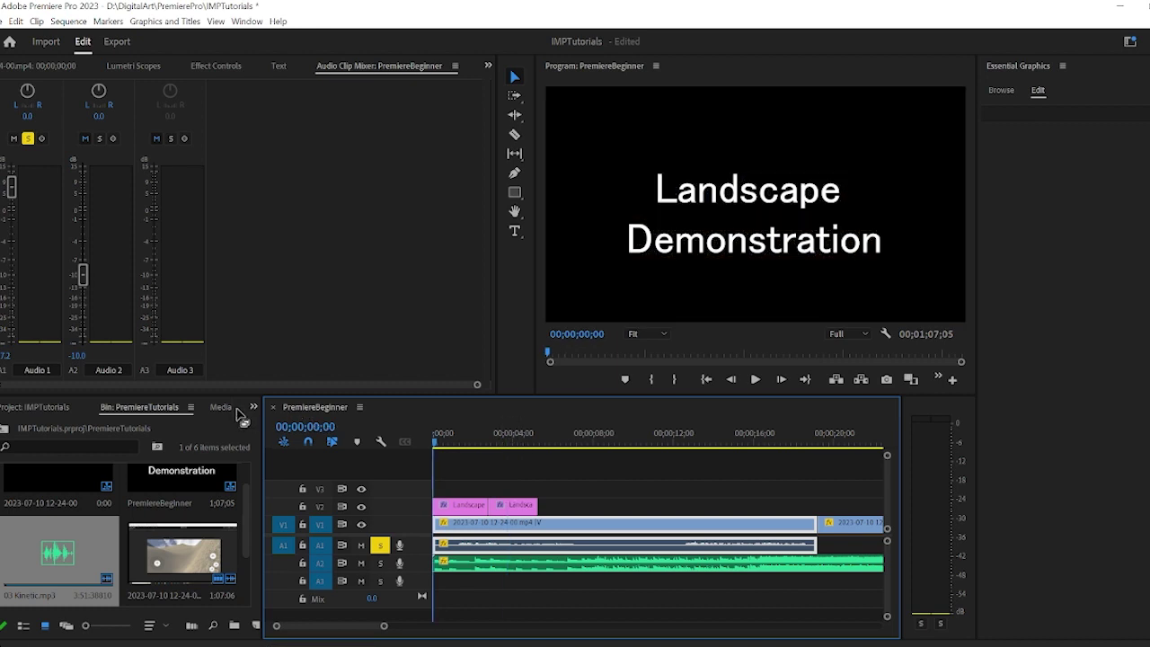
Apply DeNoise from Audio Effects > Noise Reduction/Restoration to the A1 audio clip
click(255, 407)
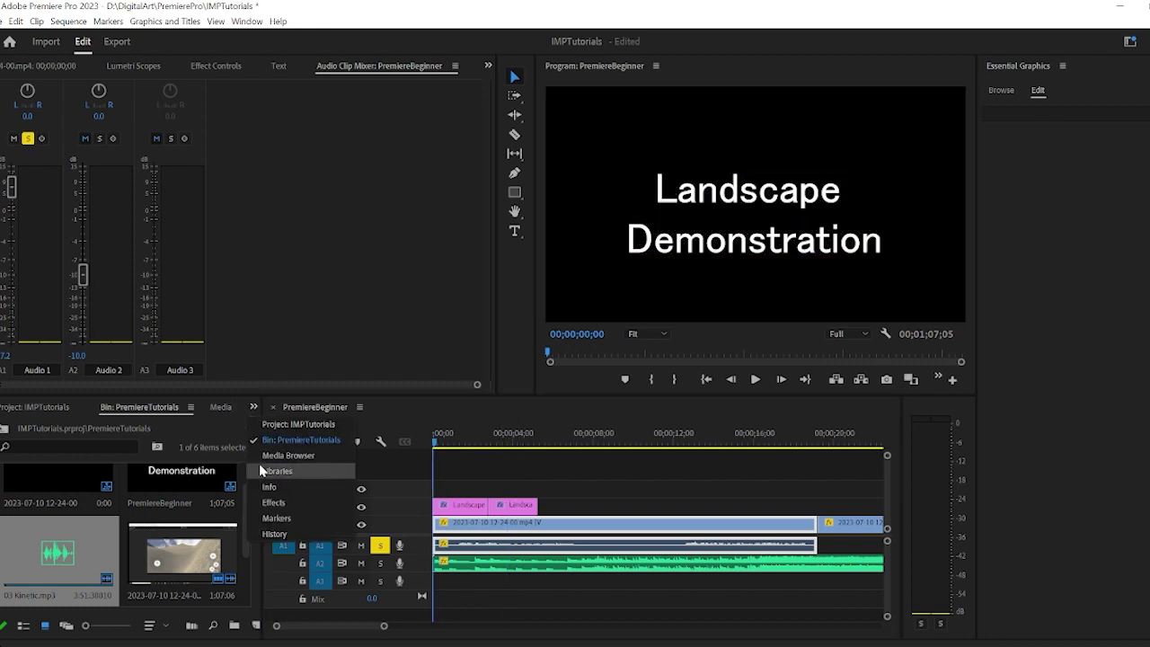
click(277, 502)
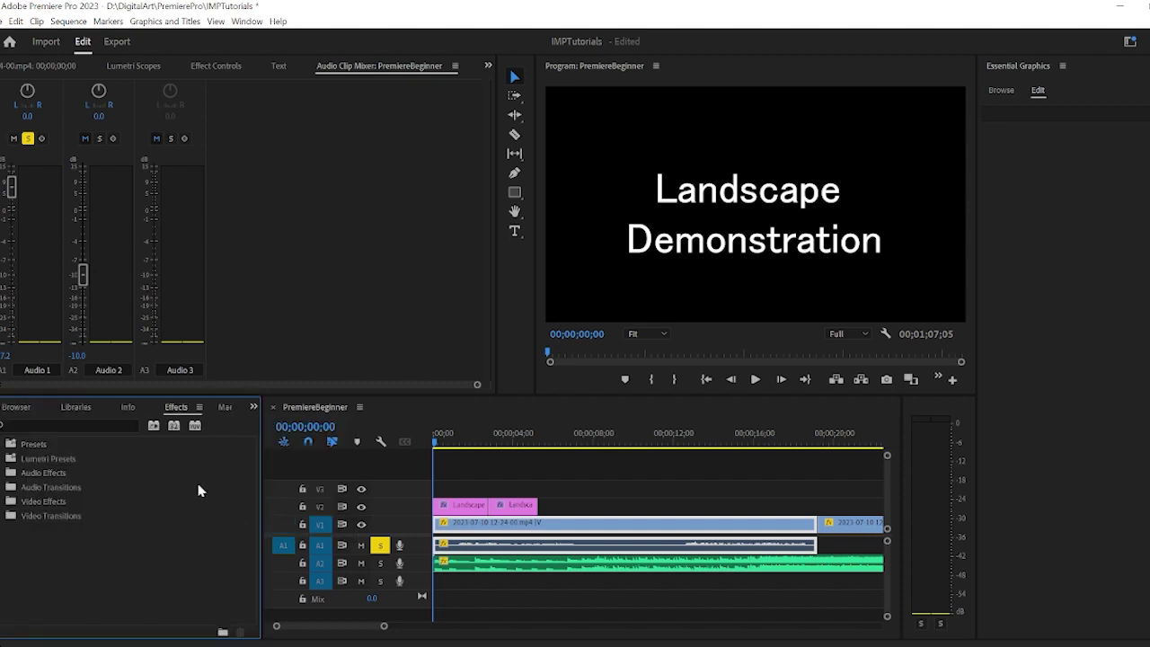
click(3, 472)
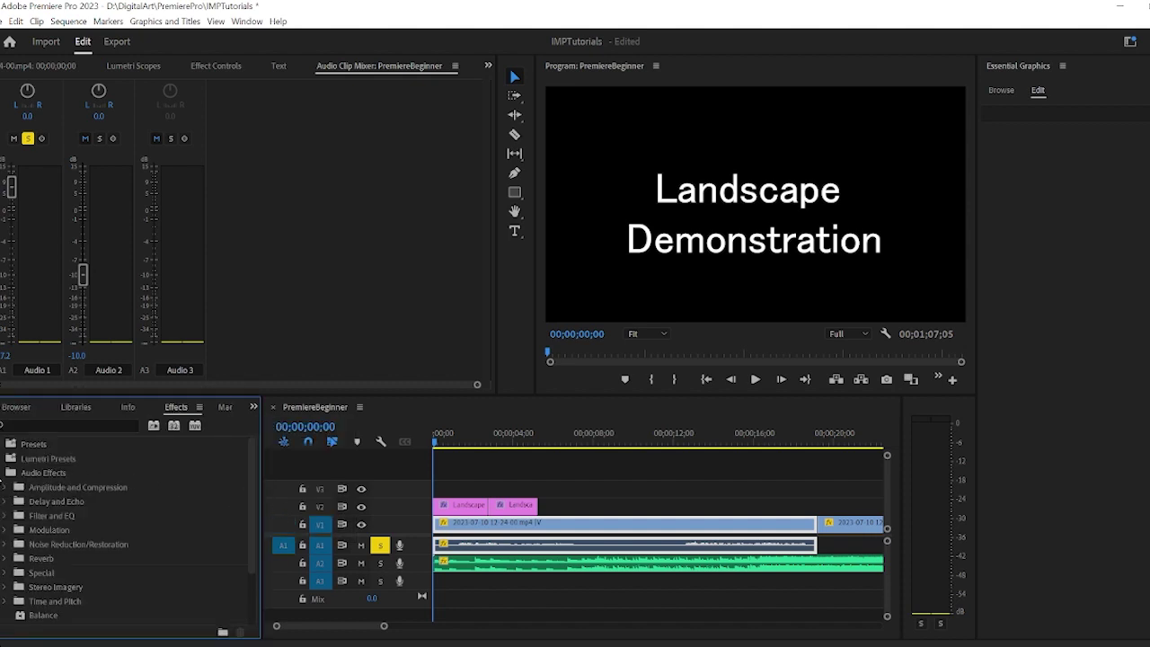
click(5, 544)
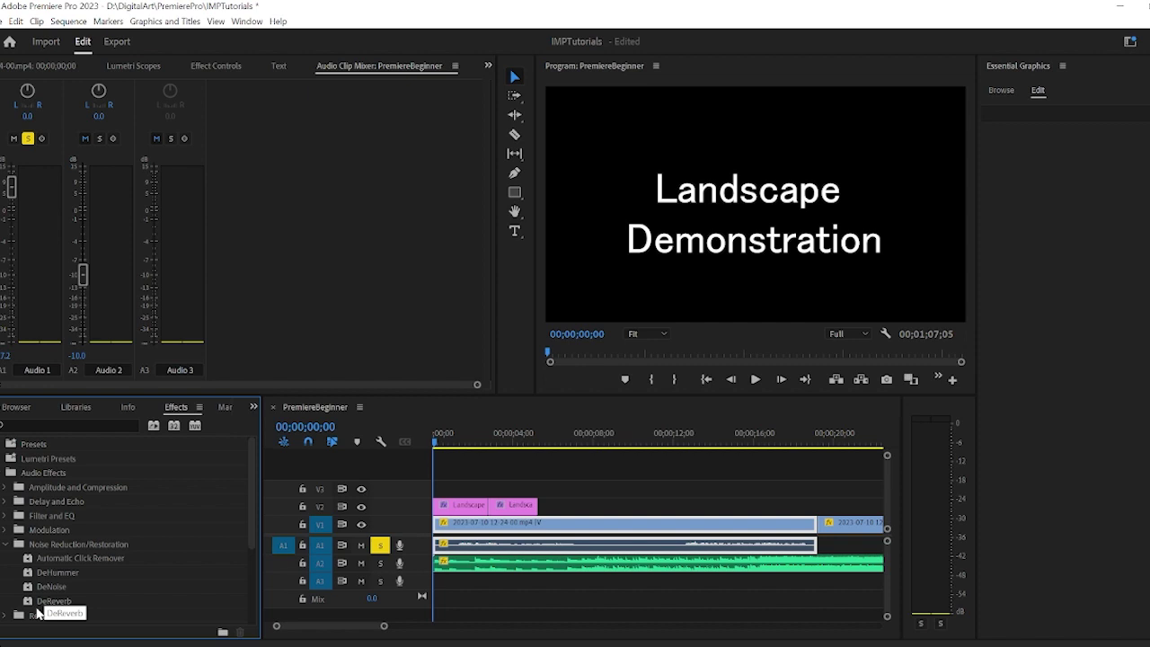
click(52, 589)
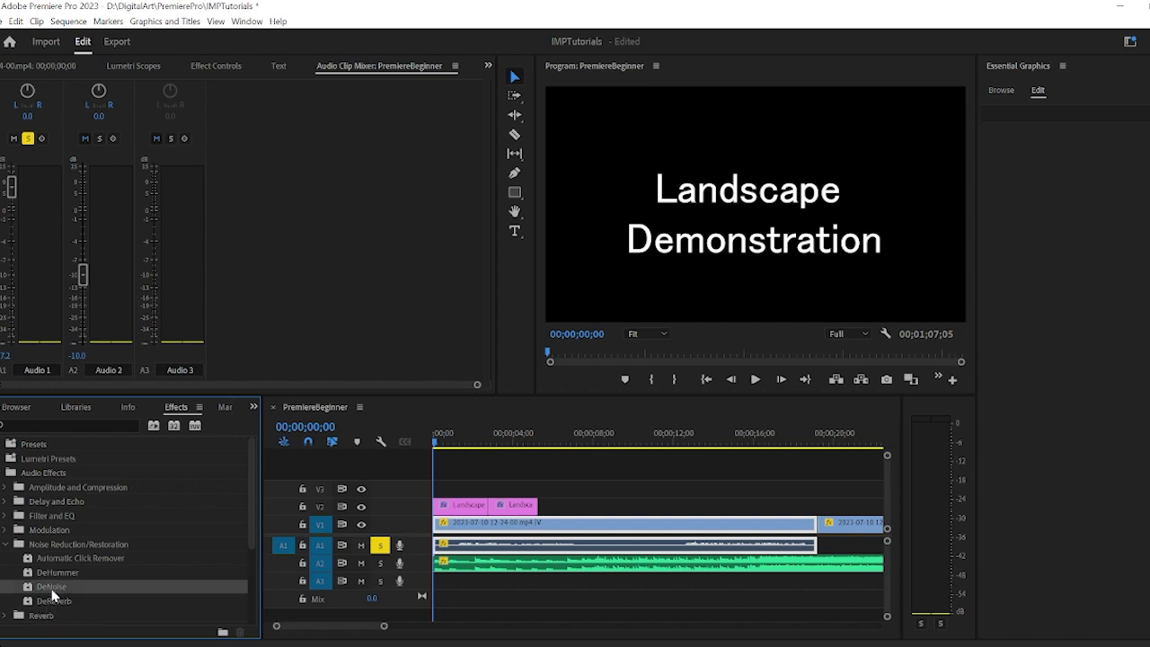
drag(51, 589, 506, 549)
Play the start of the sequence to hear the denoised audio, then rewind
click(458, 447)
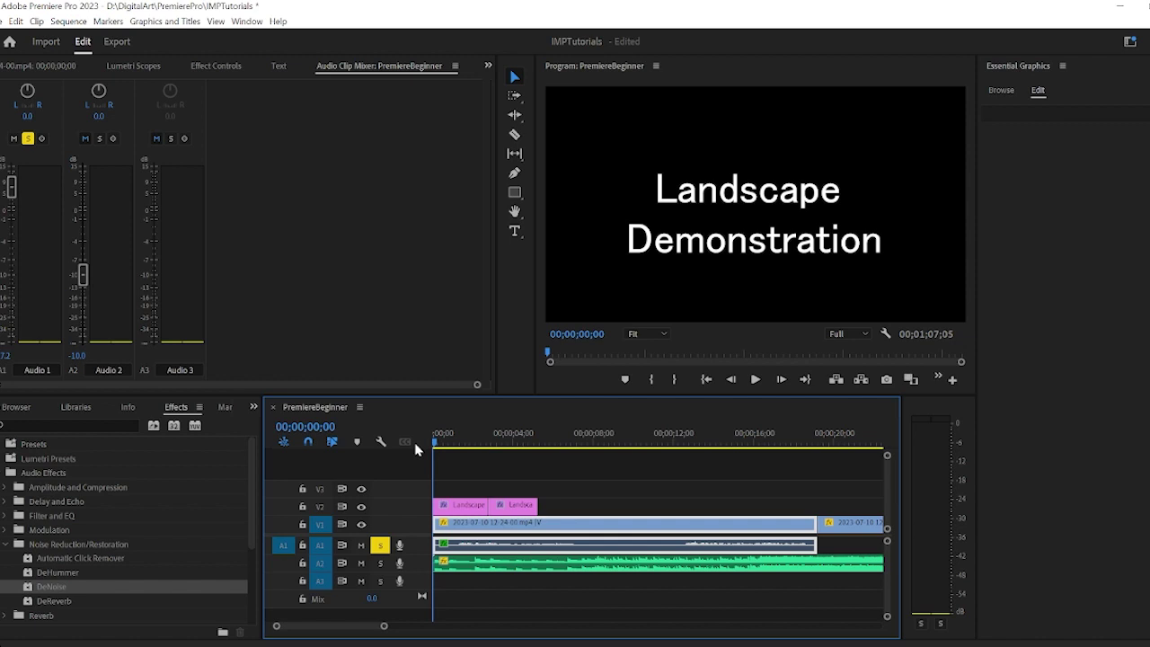
key(space)
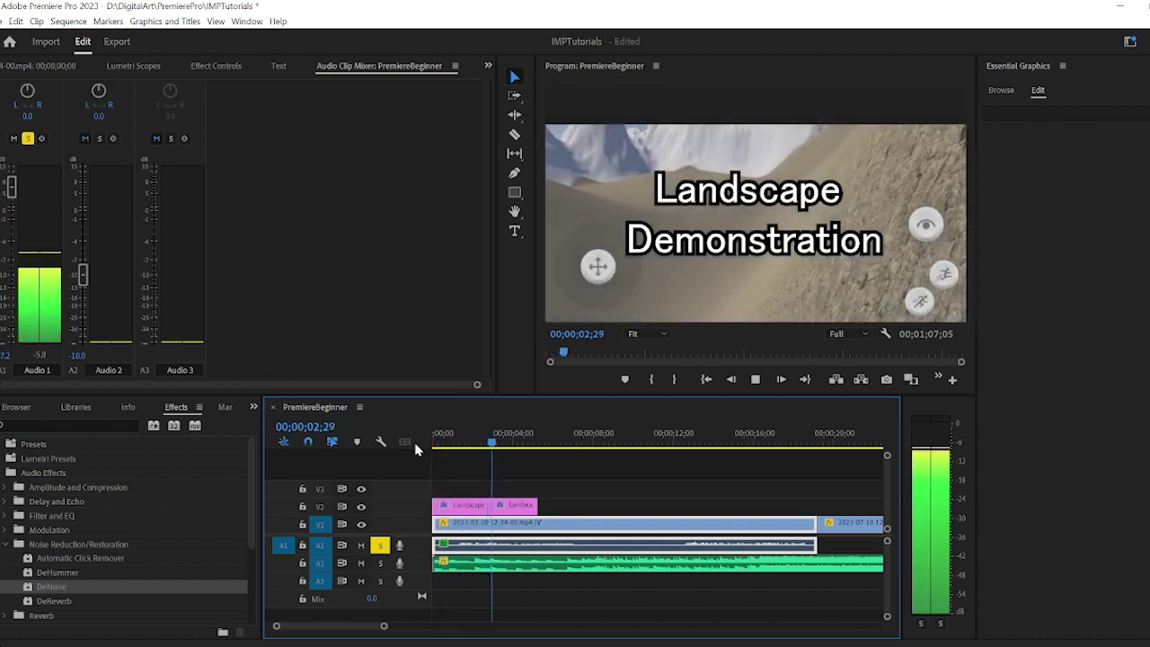
key(space)
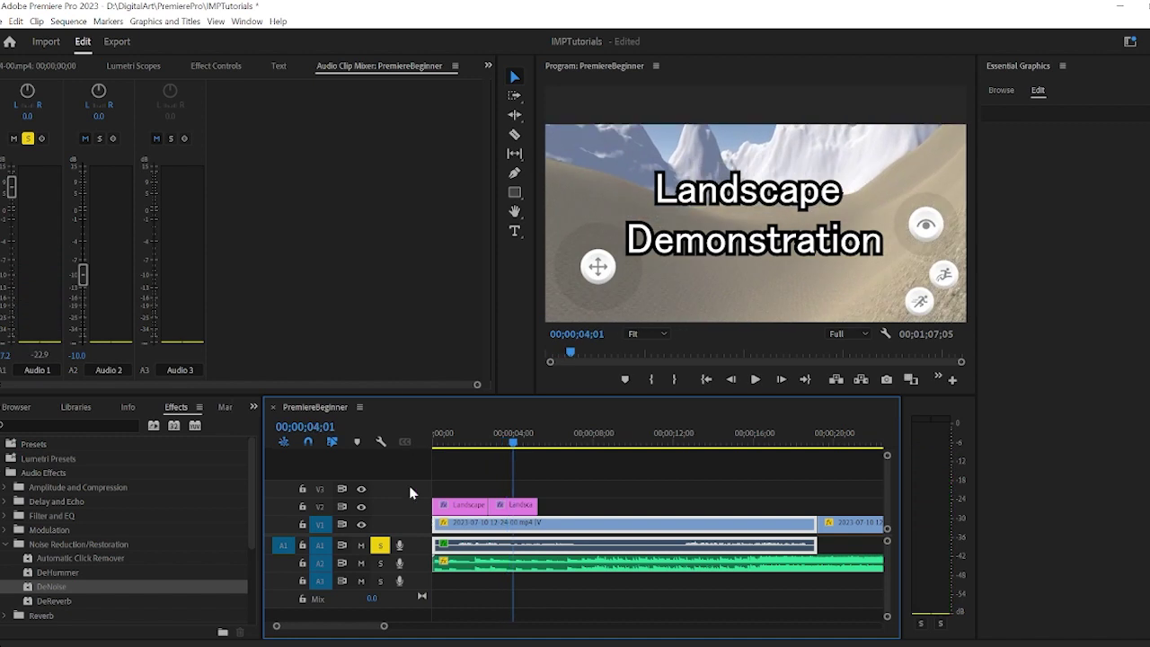
click(441, 436)
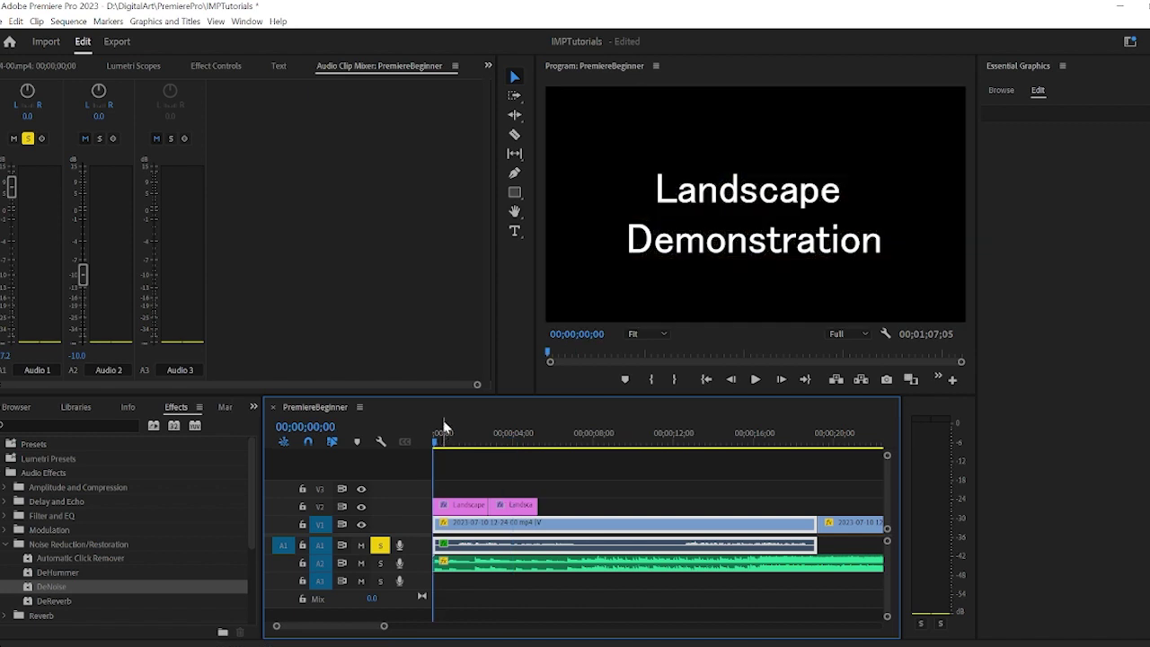
Browse the Filter and EQ audio effects, selecting Highpass, Parametric Equalizer, then DeNoise
click(6, 516)
scroll(40, 503, down, 2)
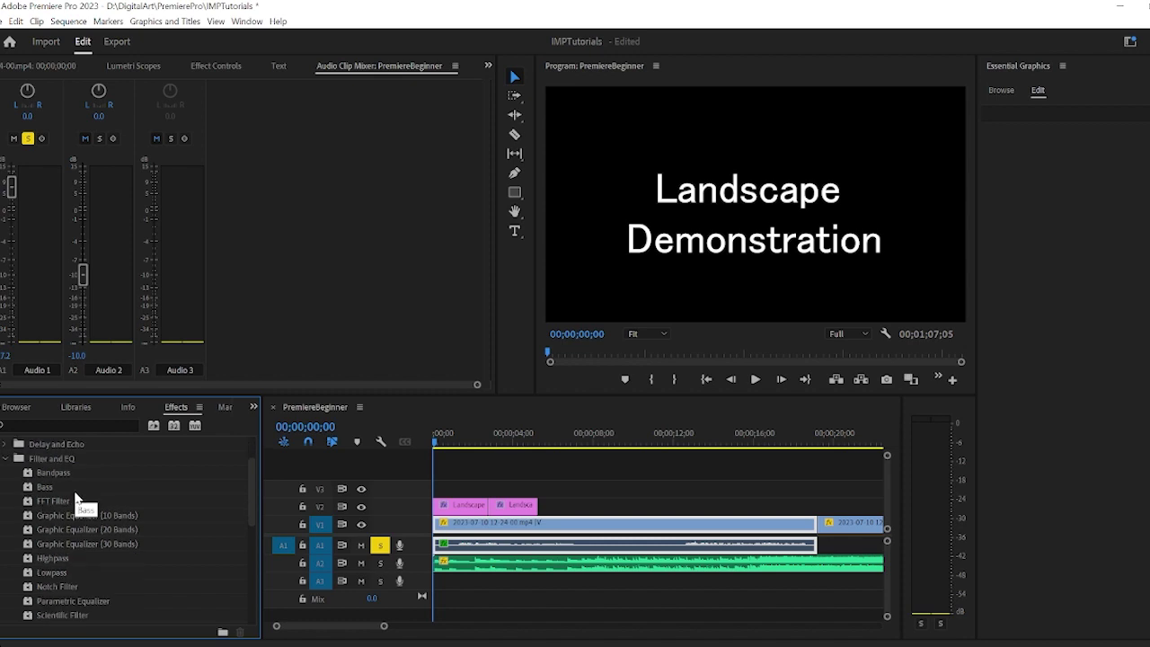
scroll(67, 526, down, 2)
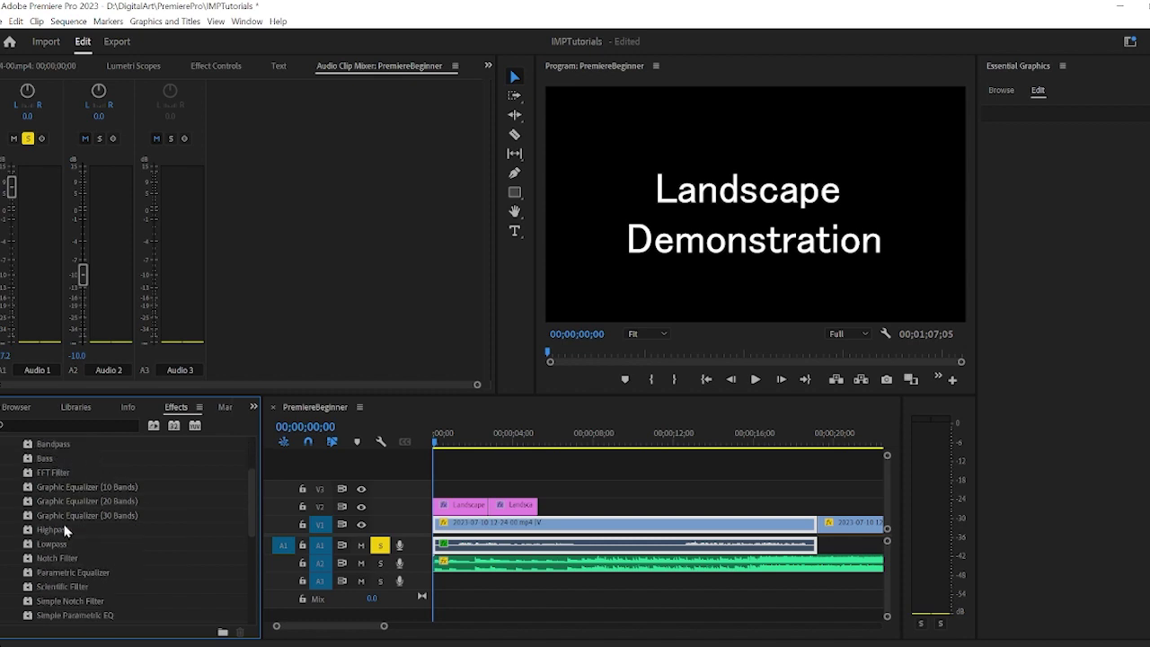
scroll(65, 528, up, 1)
scroll(65, 525, up, 1)
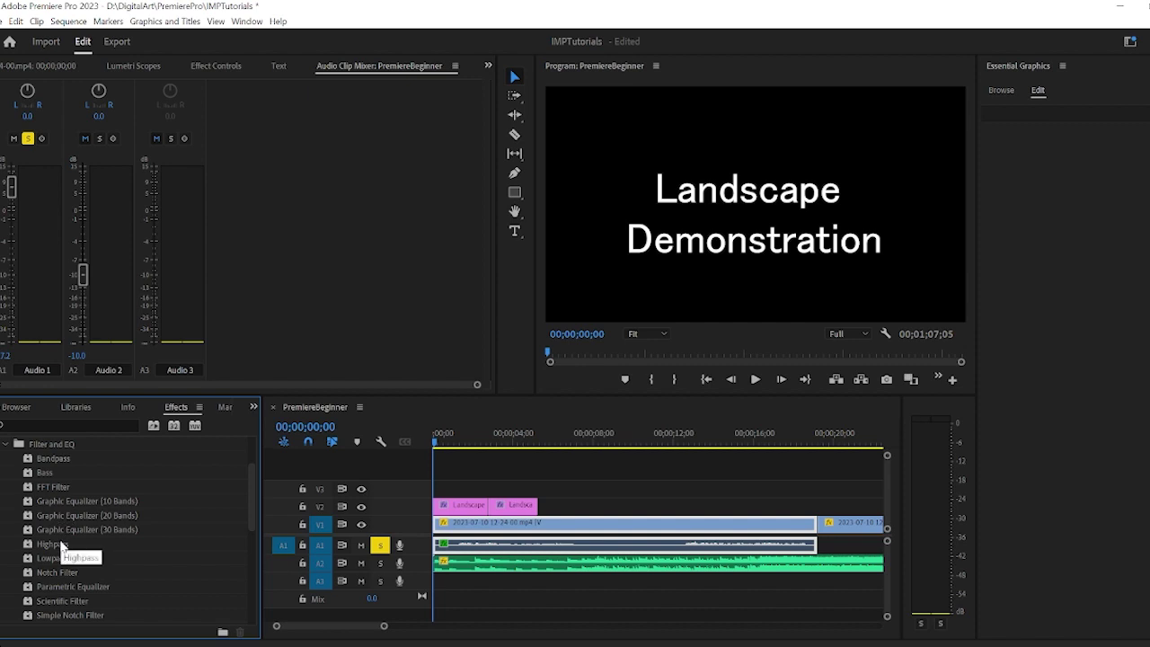
click(53, 544)
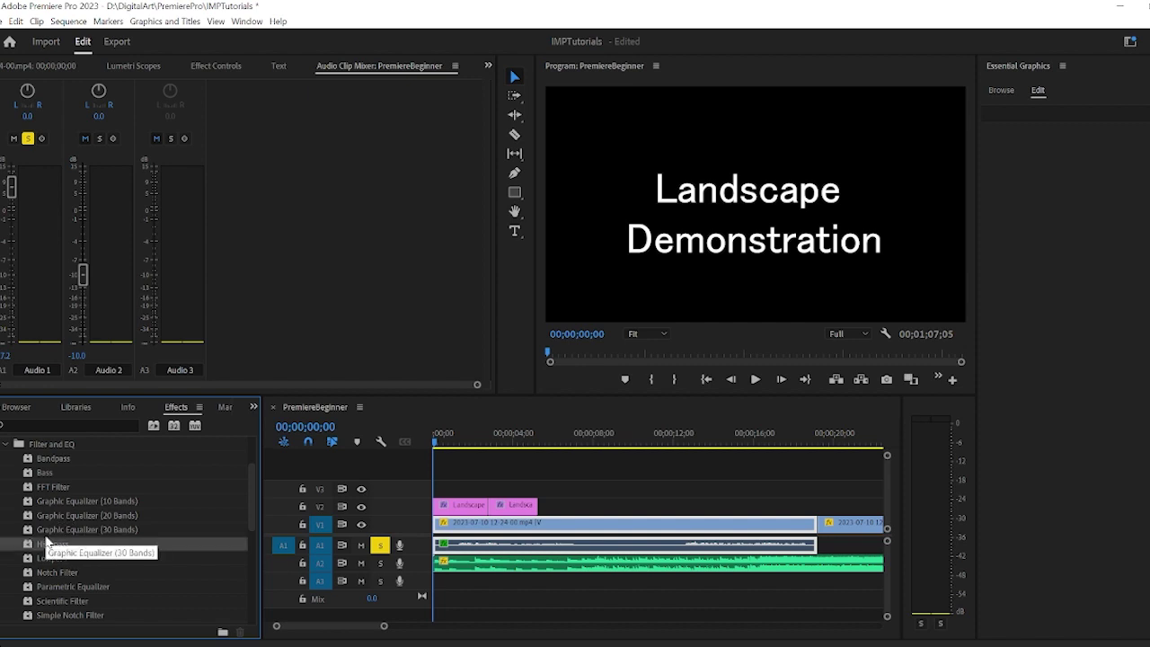
click(88, 587)
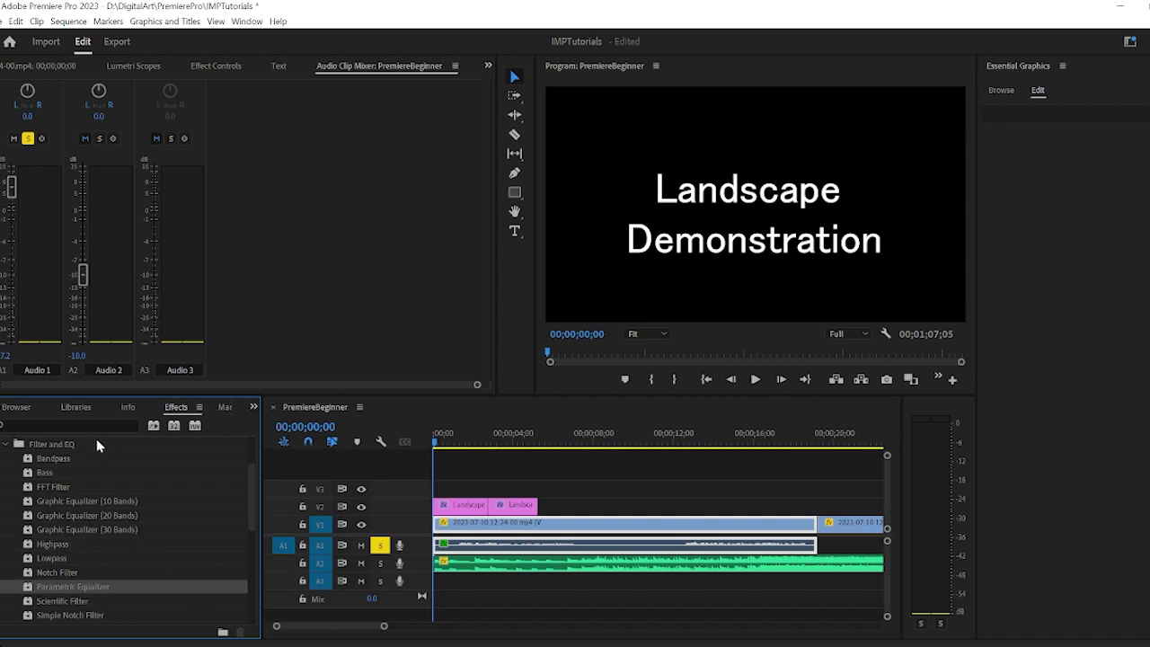
scroll(96, 439, down, 5)
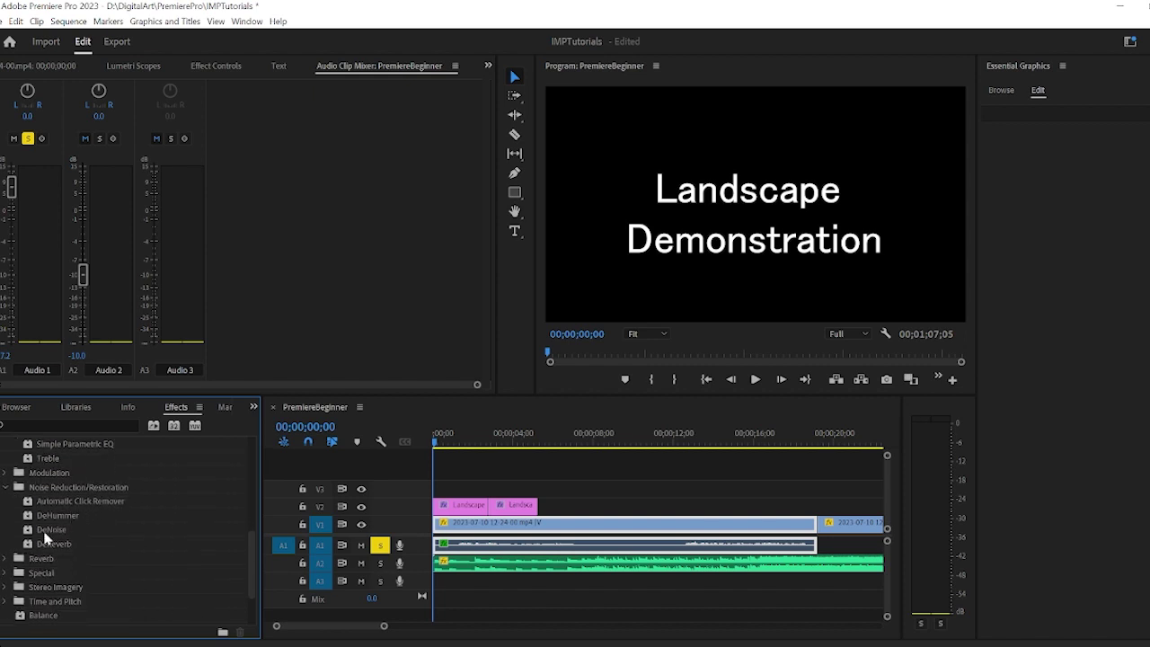
click(44, 535)
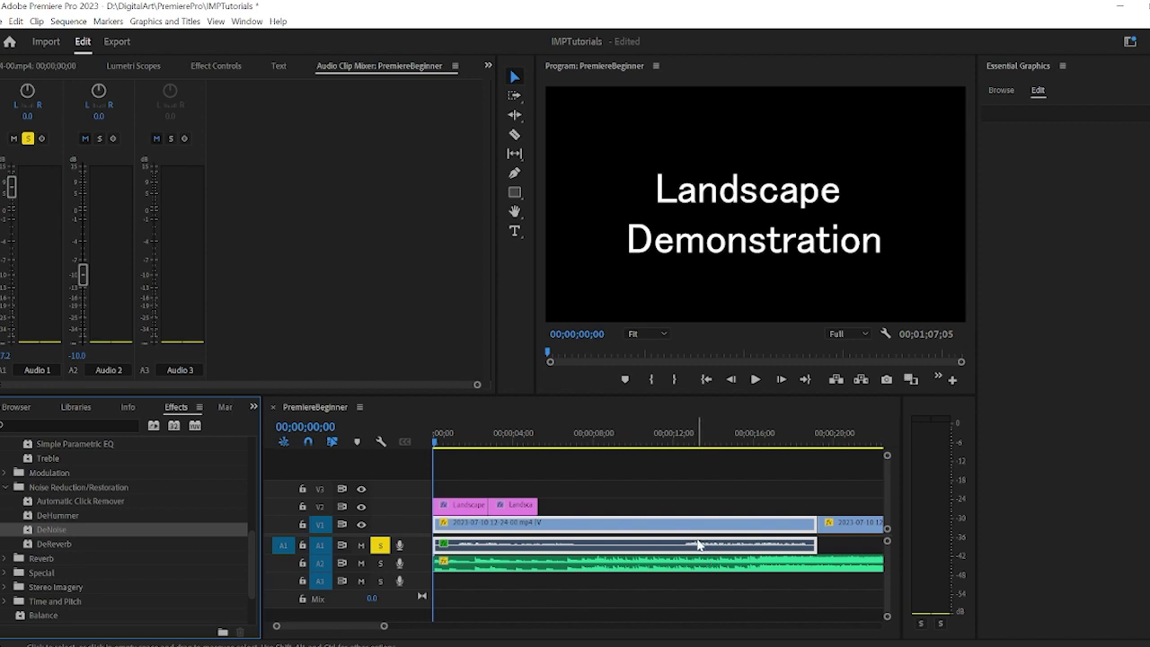
Set the landscape clip's Volume Level to 8.2 dB in Effect Controls
click(629, 544)
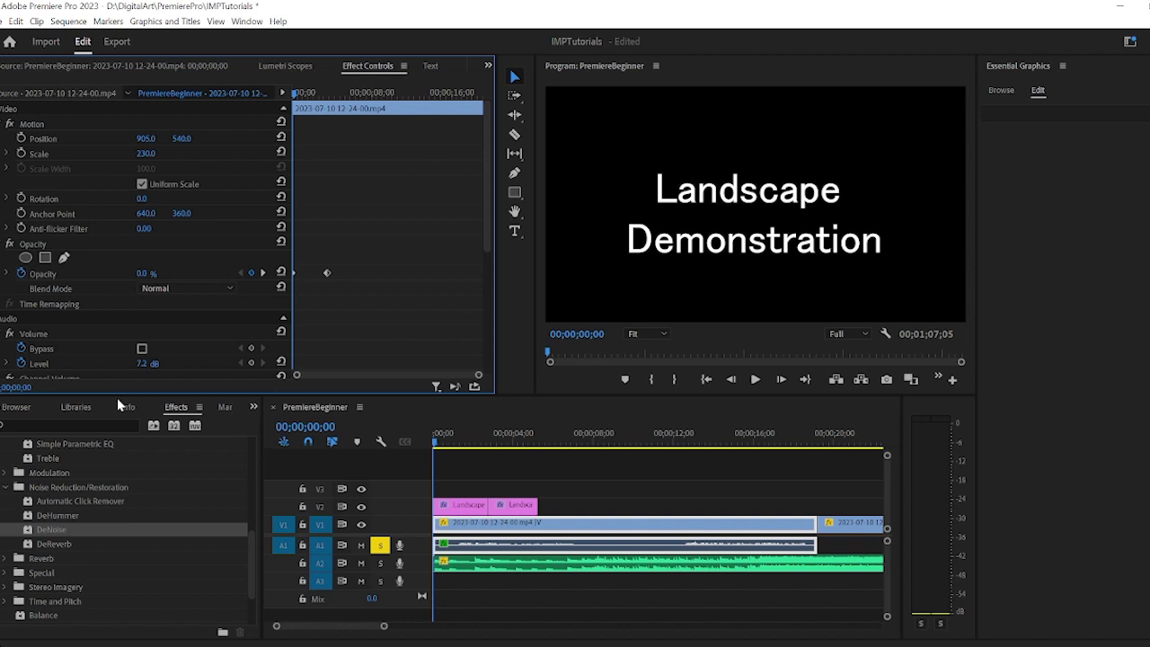
scroll(141, 345, down, 1)
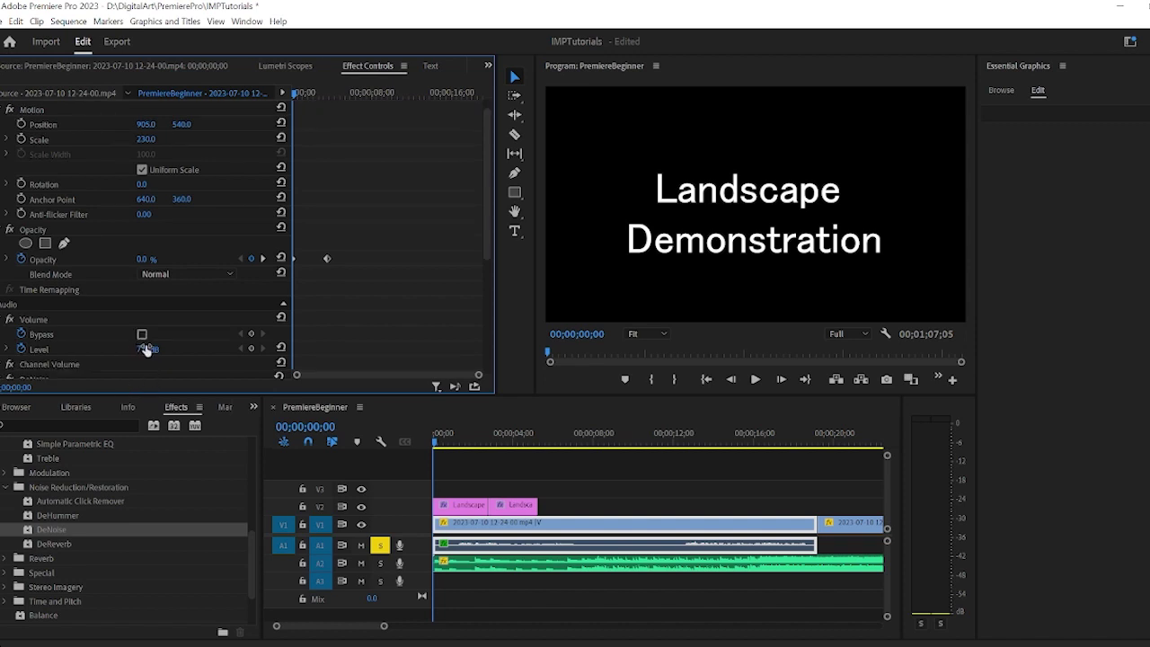
click(144, 349)
text(8.2)
key(Return)
Play the sequence from just past its start to hear the fade-in, then stop
click(446, 449)
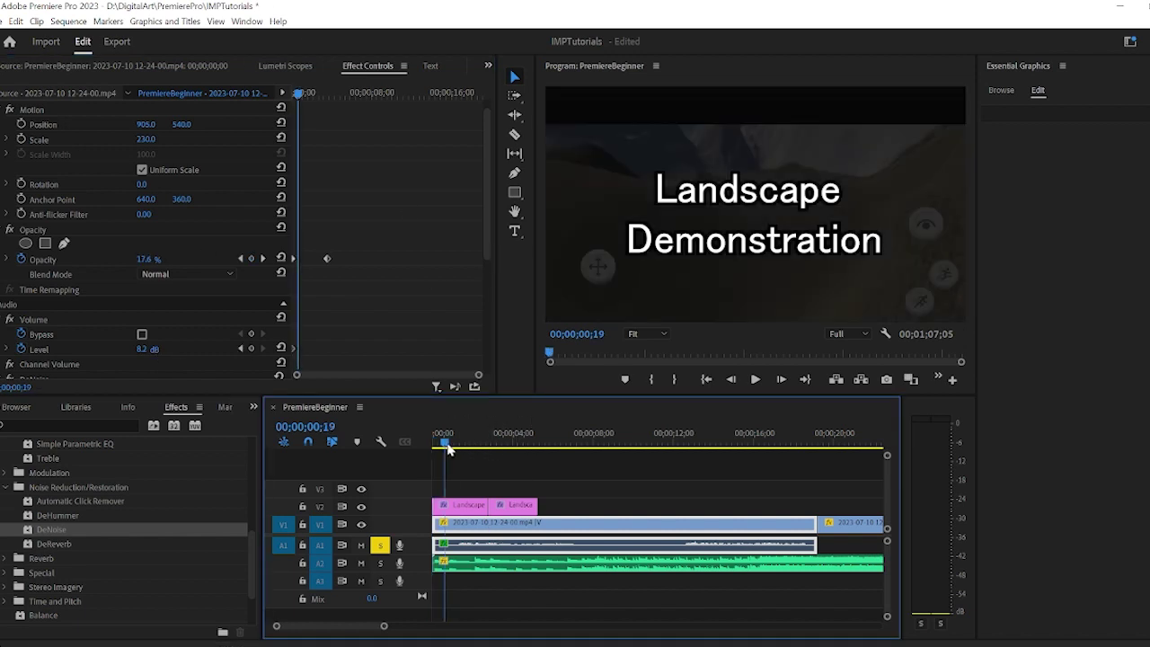
key(space)
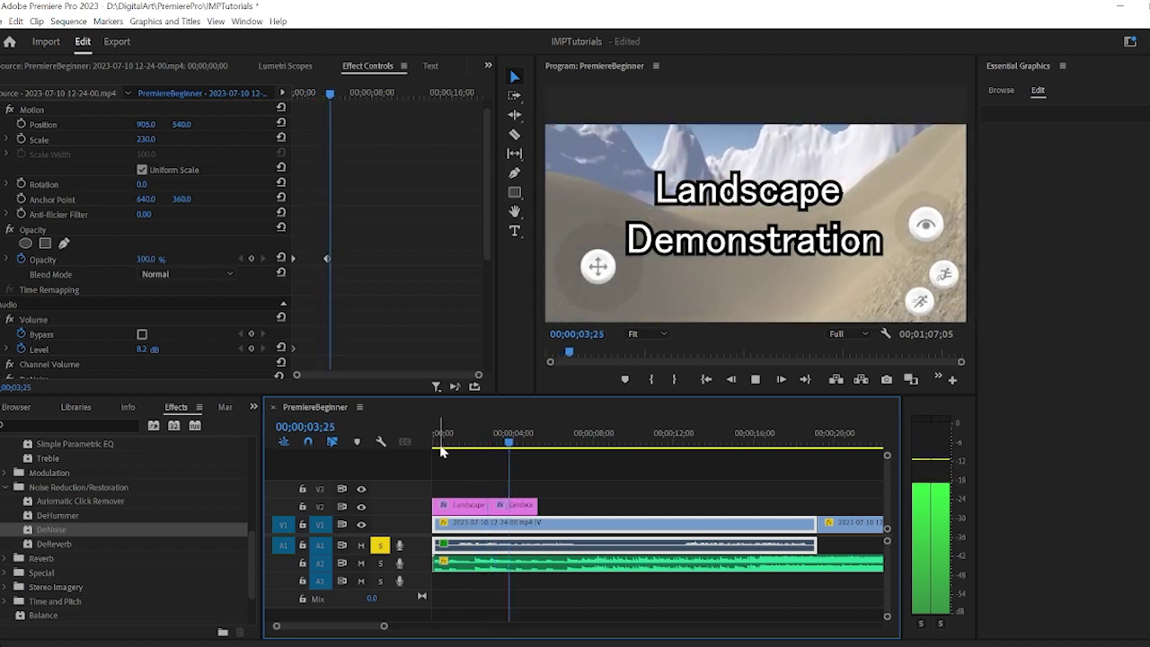
key(space)
Put the playhead at about 19 seconds, unsolo A1, and start recording a voiceover on A1
click(819, 442)
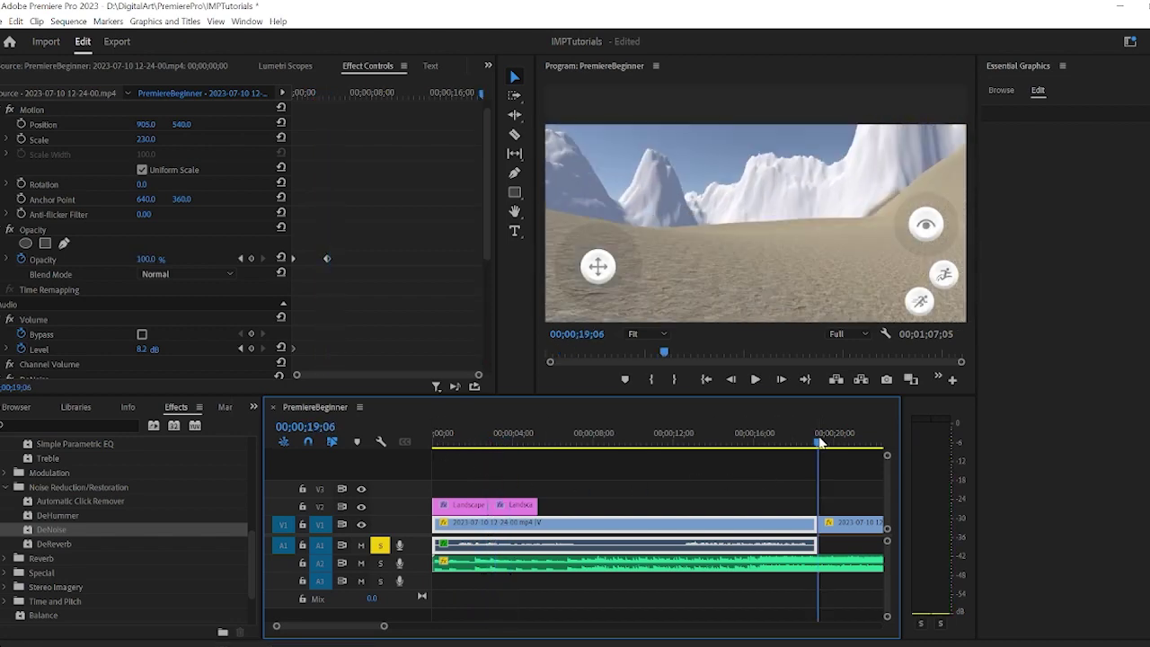
click(381, 545)
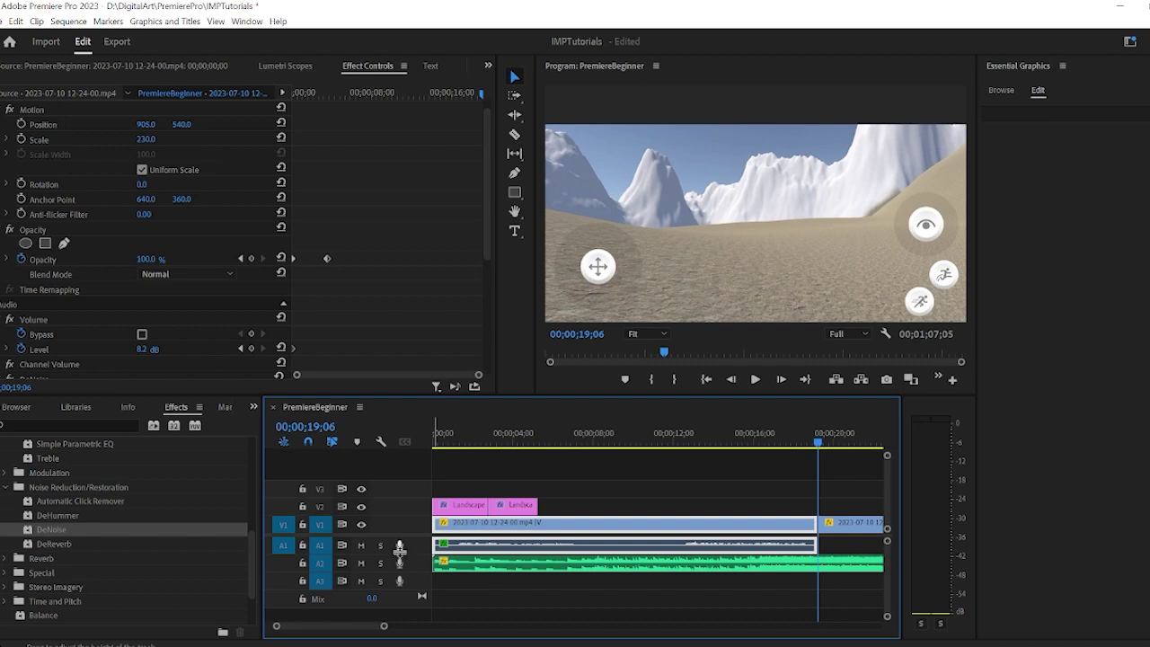
click(400, 548)
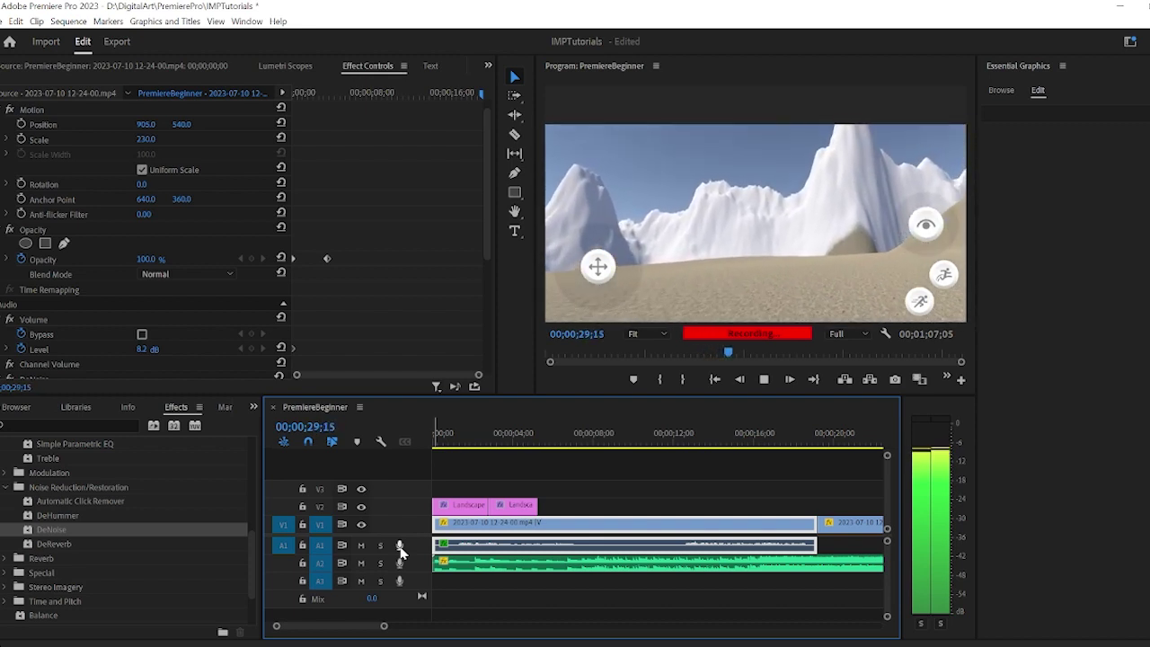
Stop the voiceover recording and return the playhead to its start, cancelling an accidental A2 recording
key(space)
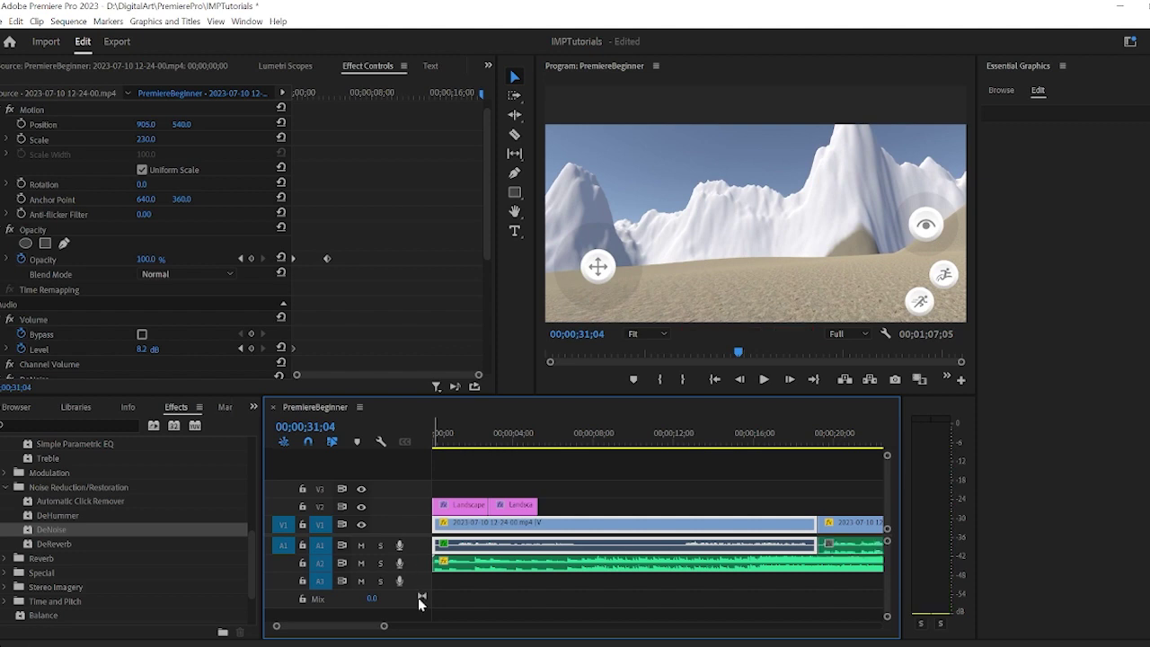
click(823, 430)
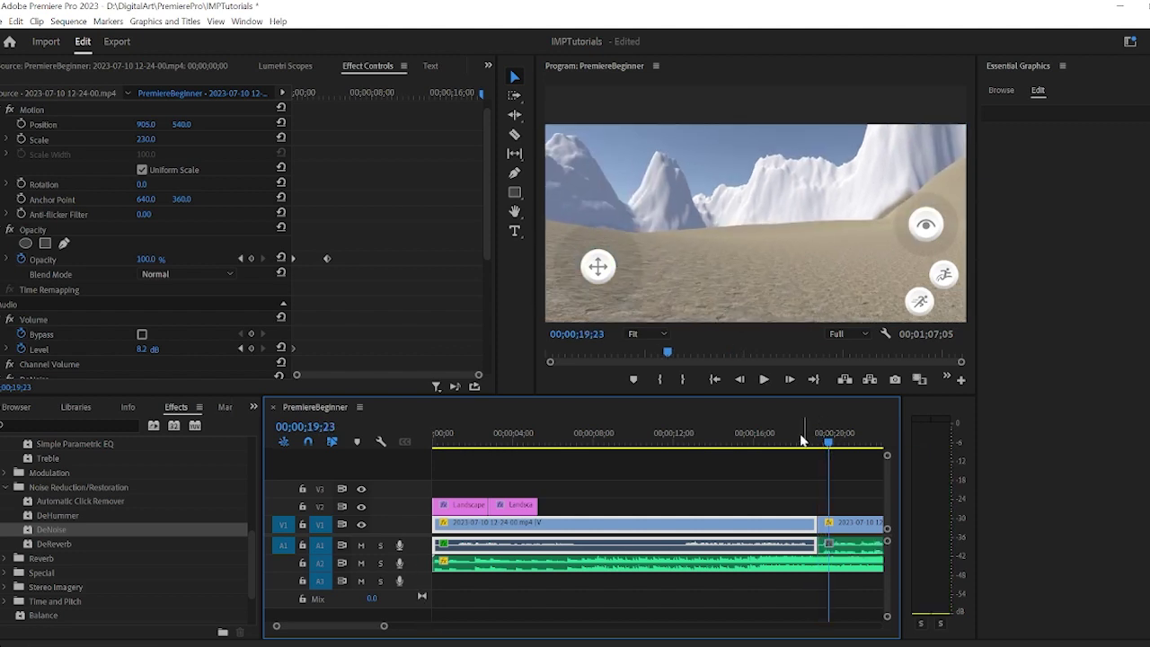
click(399, 563)
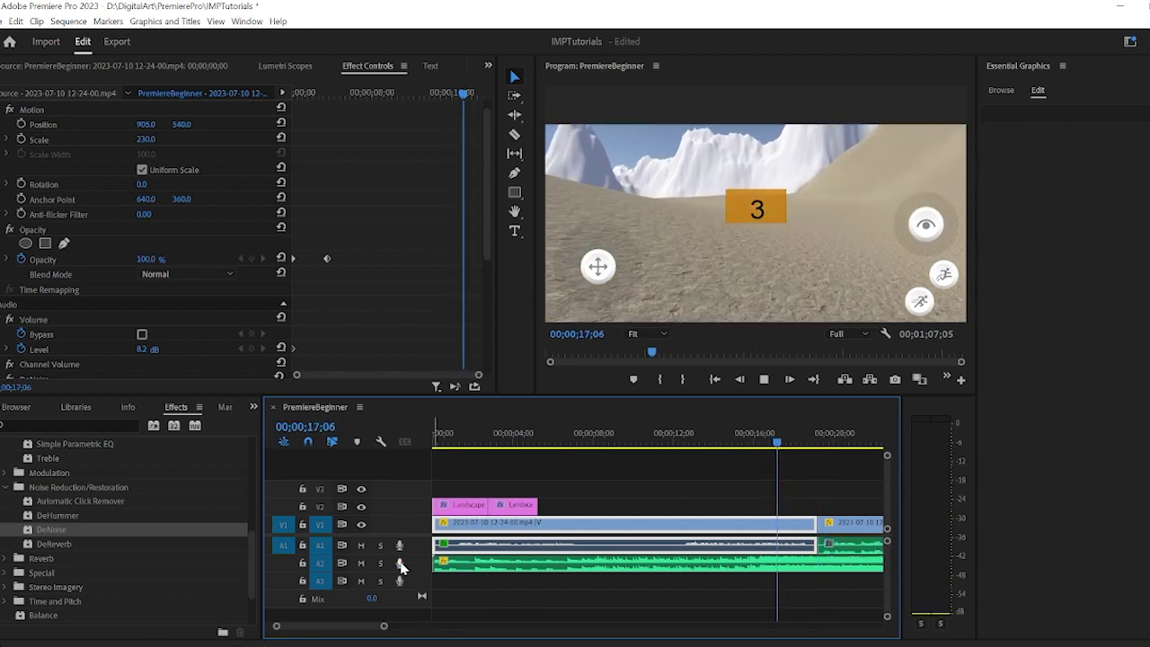
click(400, 565)
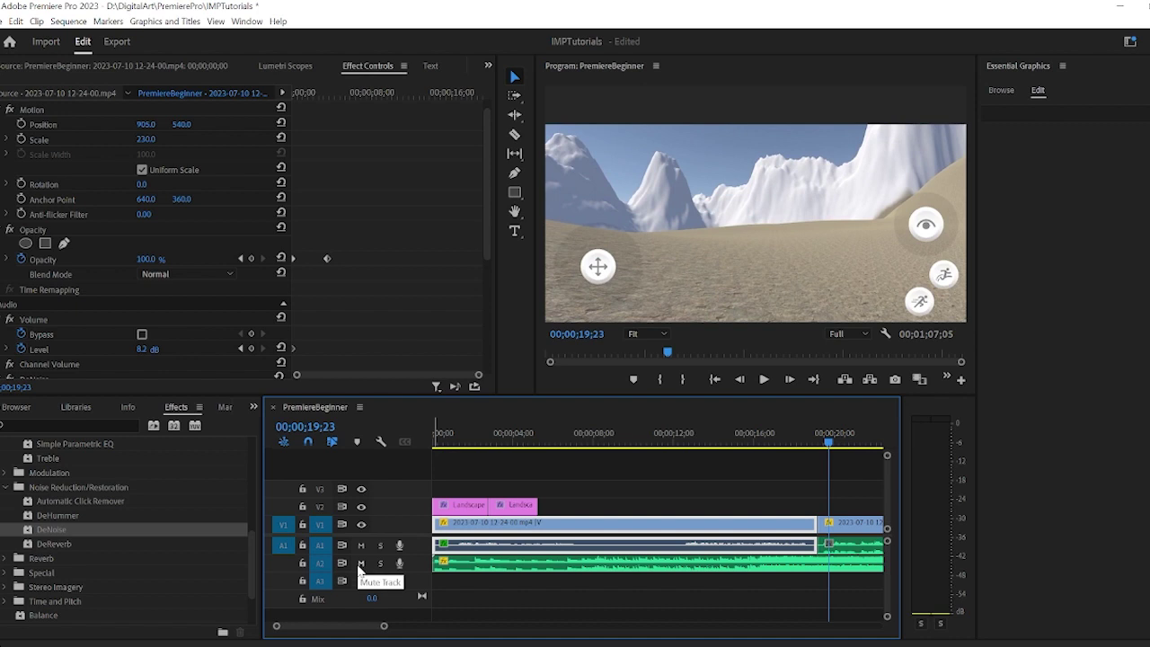
Mute the A2 music track and play the voiceover on its own
click(360, 563)
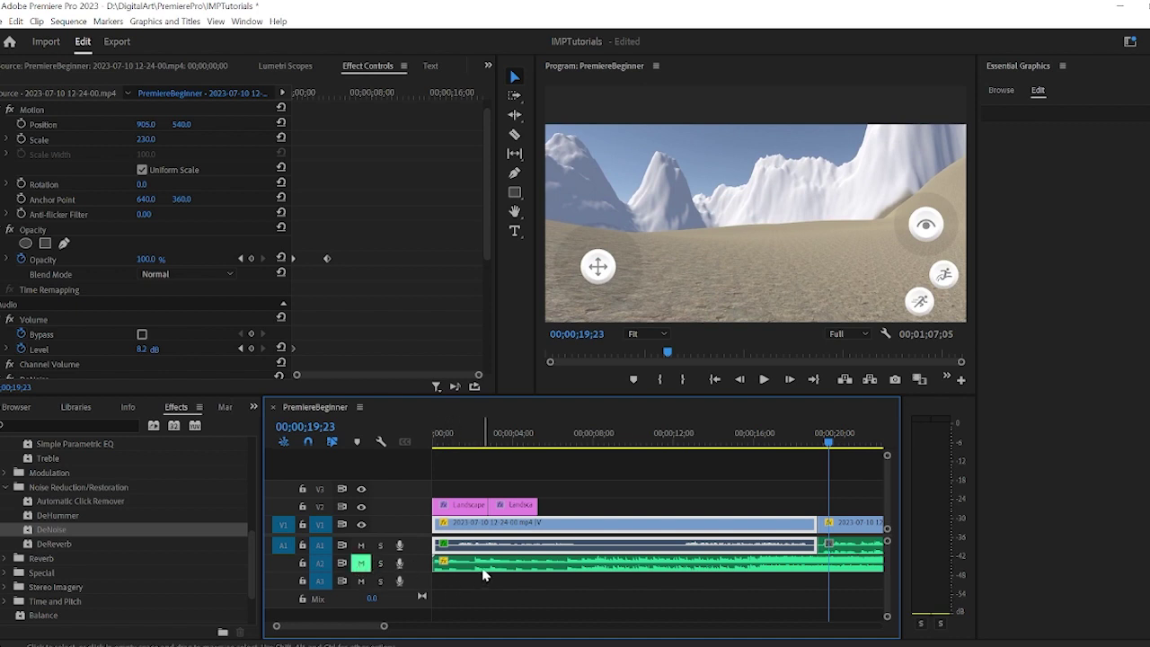
key(space)
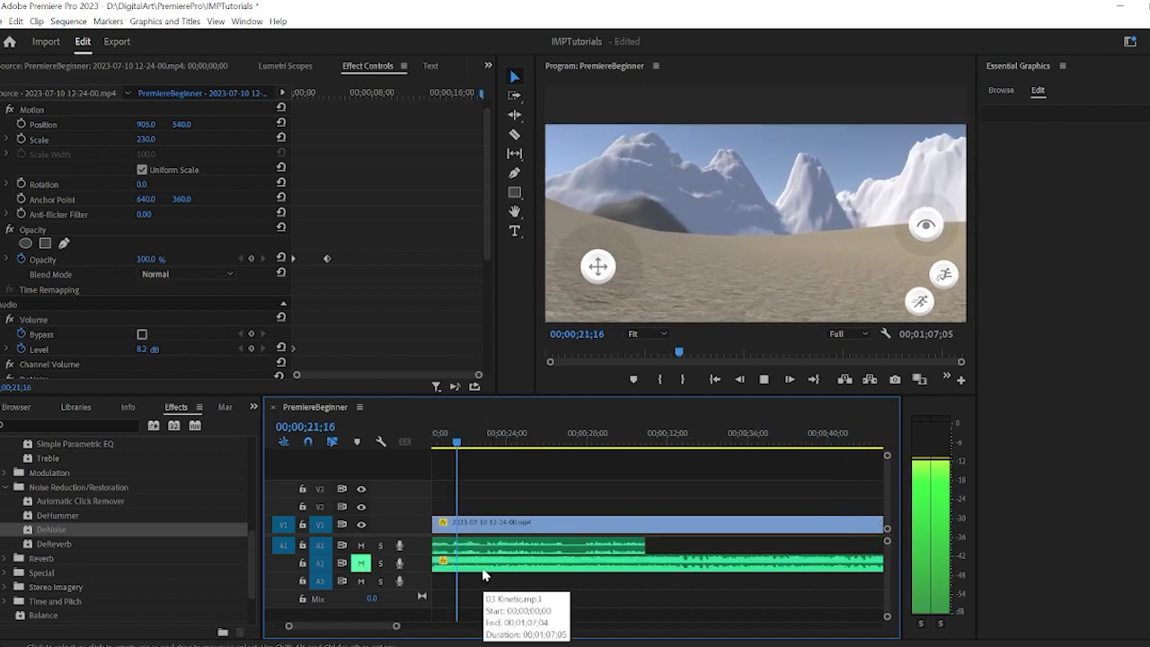
key(space)
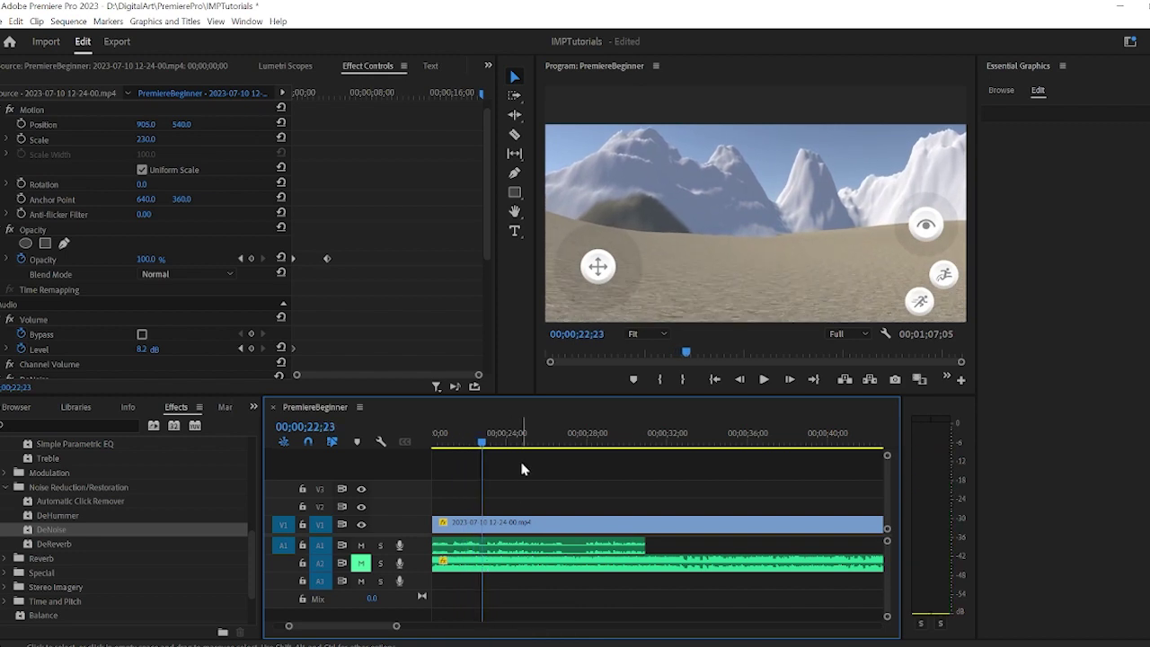
Drag DeNoise onto the Audio 1.wav voiceover on A1 and play it from around 17 and 20 seconds
drag(481, 442, 432, 443)
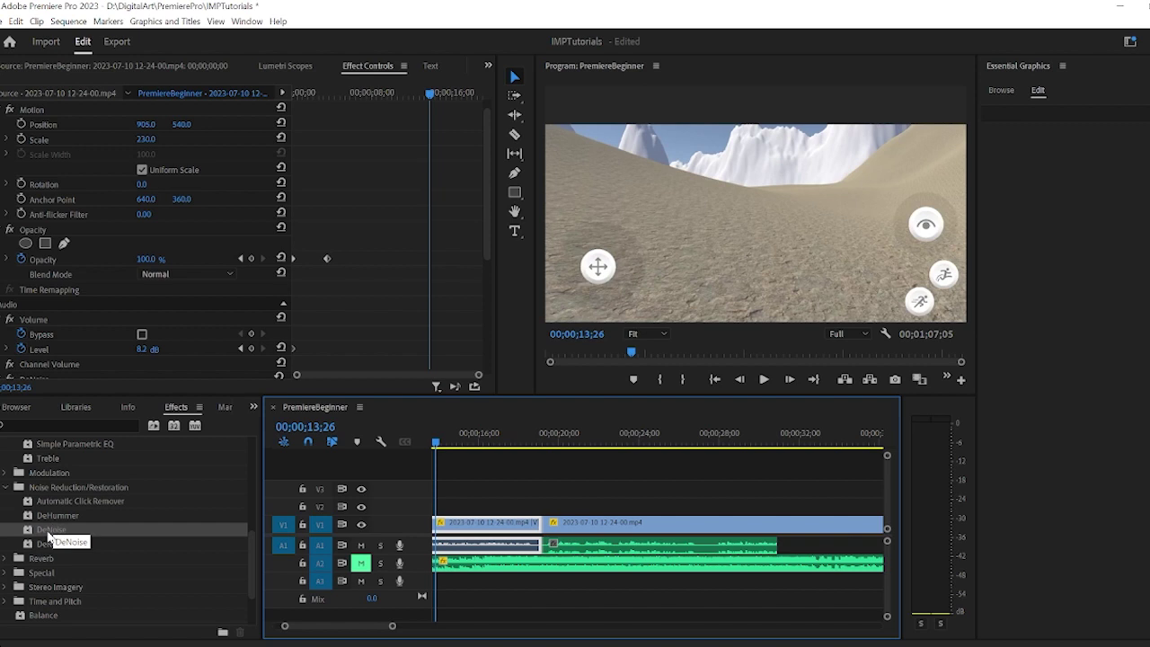
drag(51, 530, 598, 545)
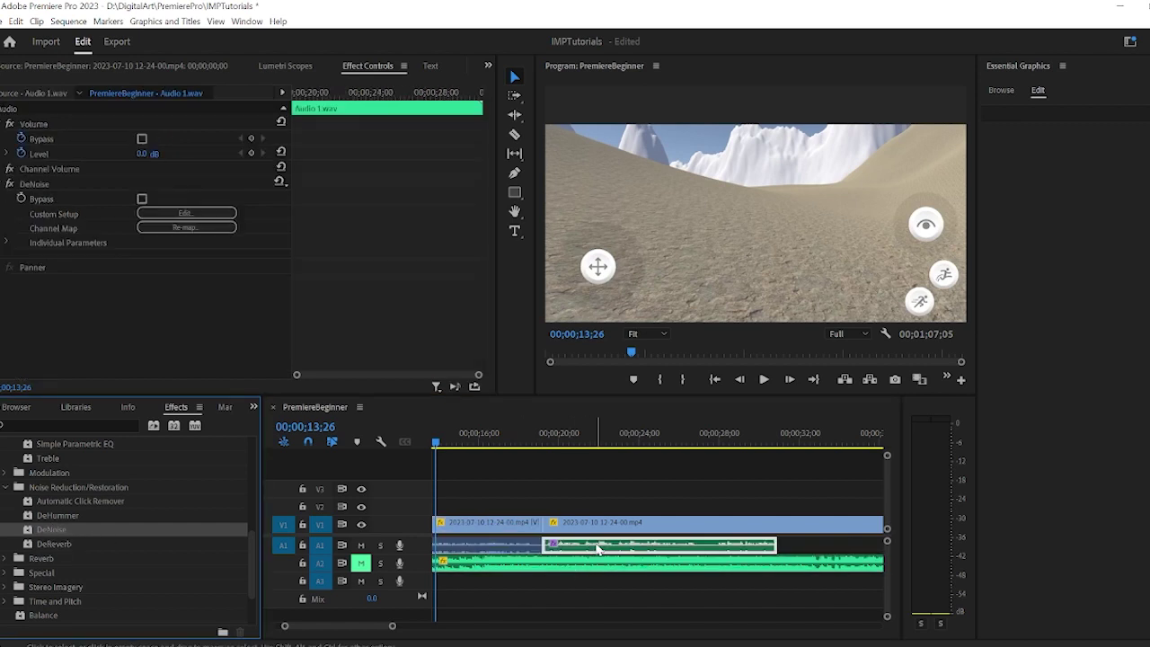
click(500, 444)
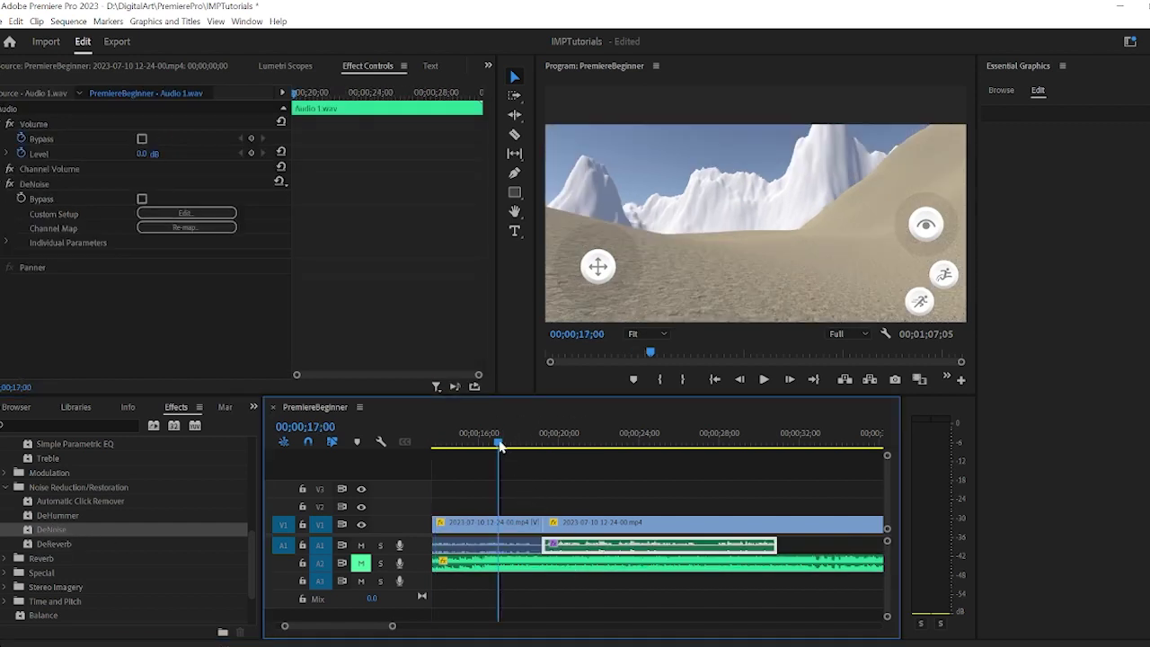
key(space)
key(space)
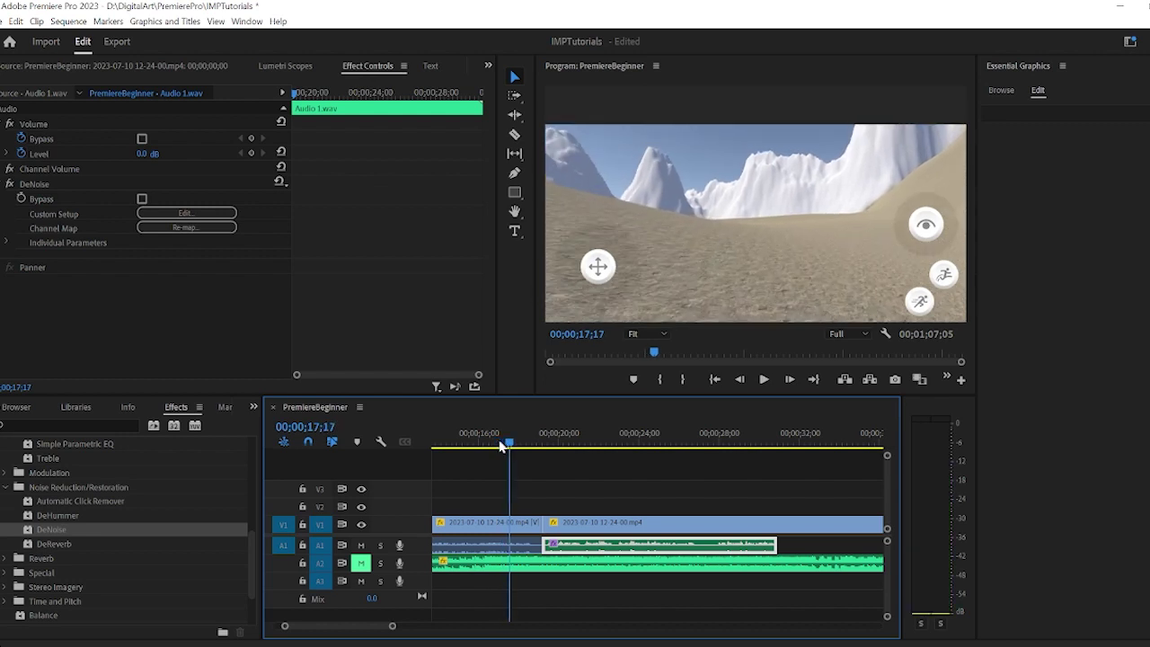
click(575, 445)
key(space)
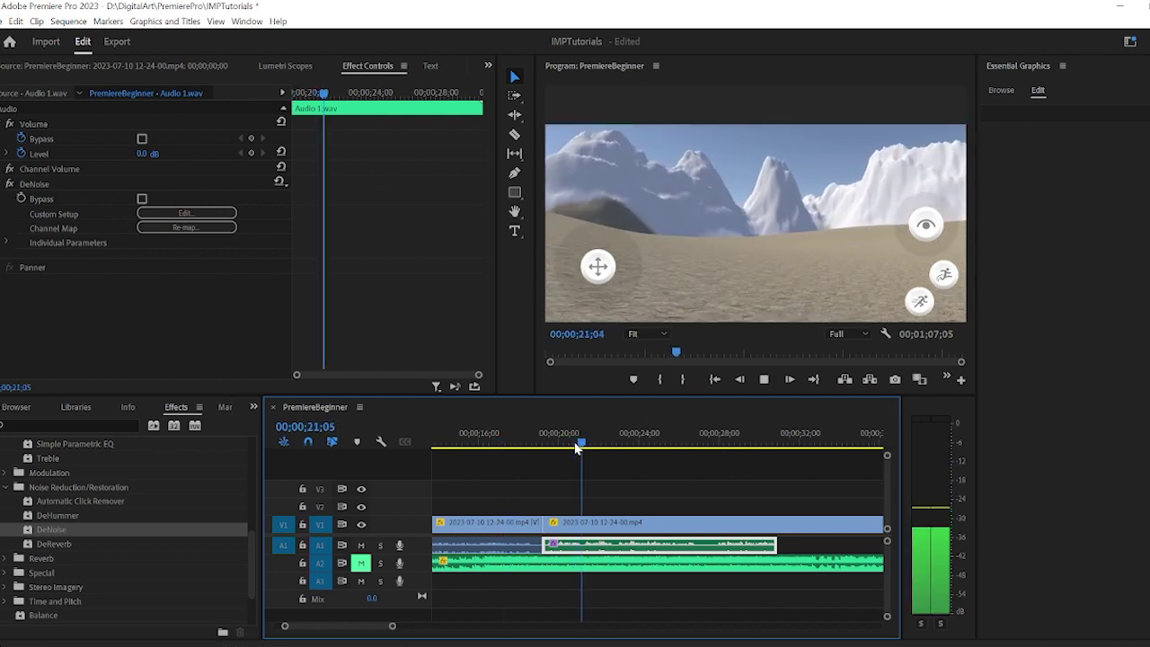
click(542, 441)
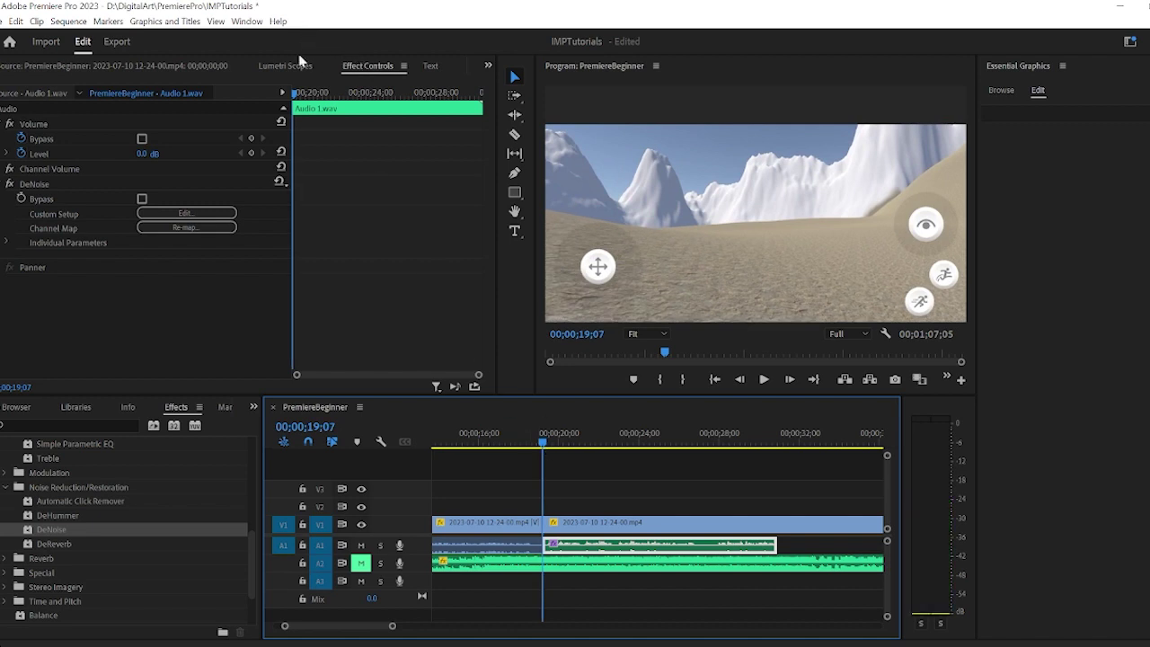
Show the Audio Clip Mixer and load the voiceover clip in the Source monitor
click(487, 67)
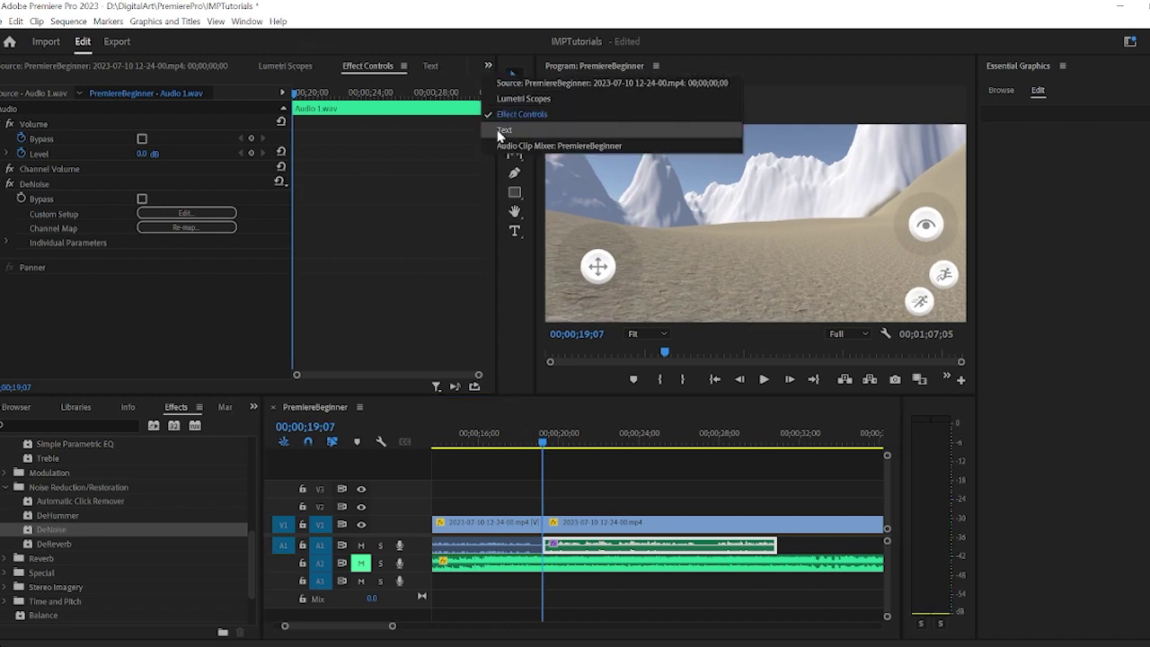
click(496, 147)
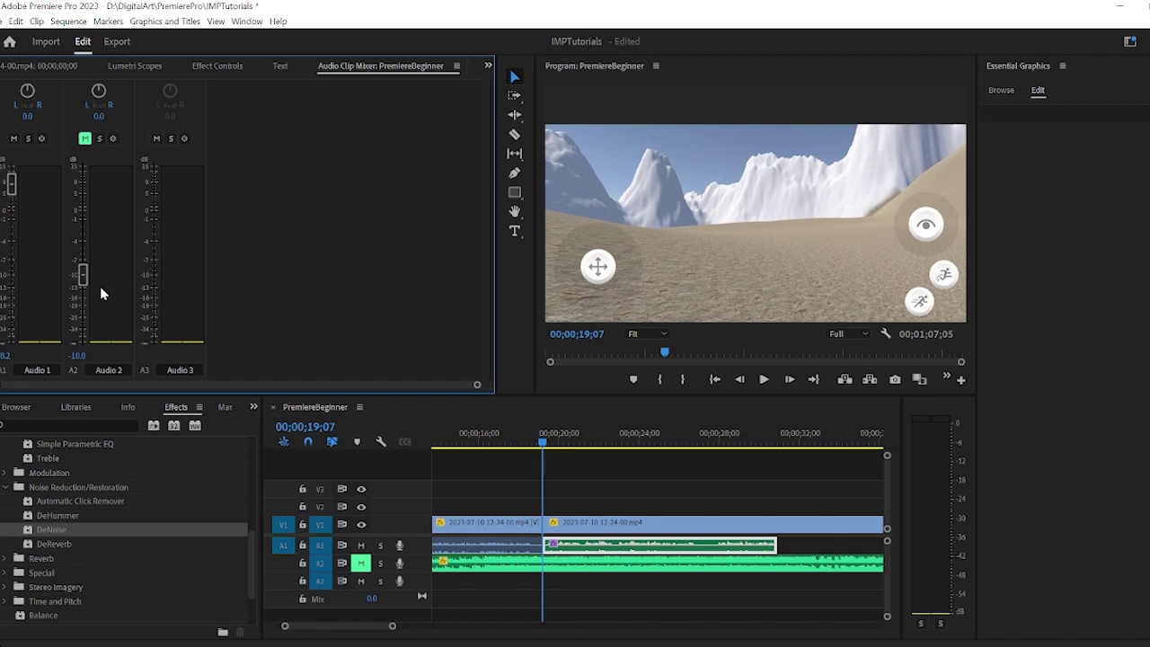
double_click(598, 544)
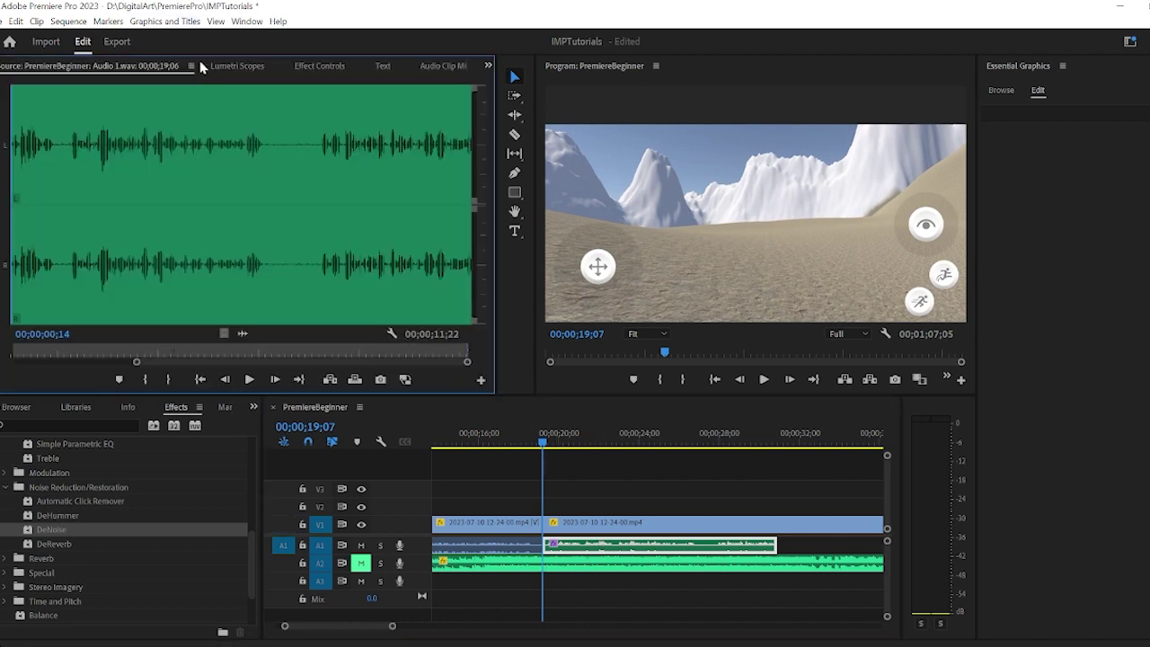
Set the voiceover's Volume Level to 6.4 dB, then correct it to 6.5 dB
click(305, 68)
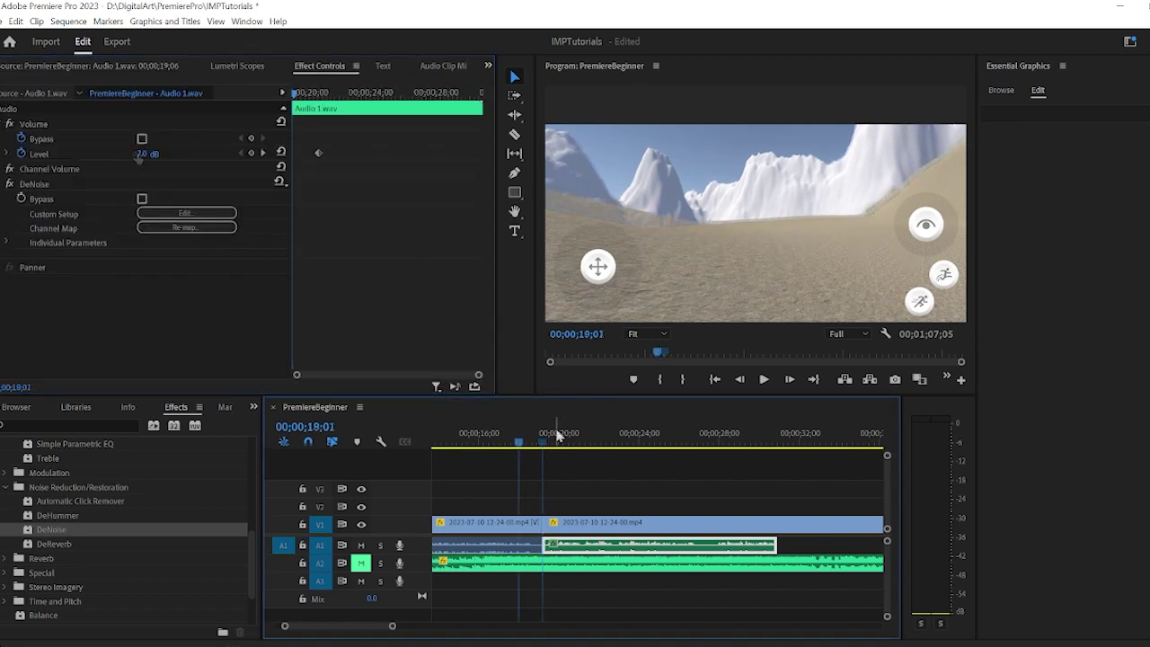
drag(557, 435, 545, 429)
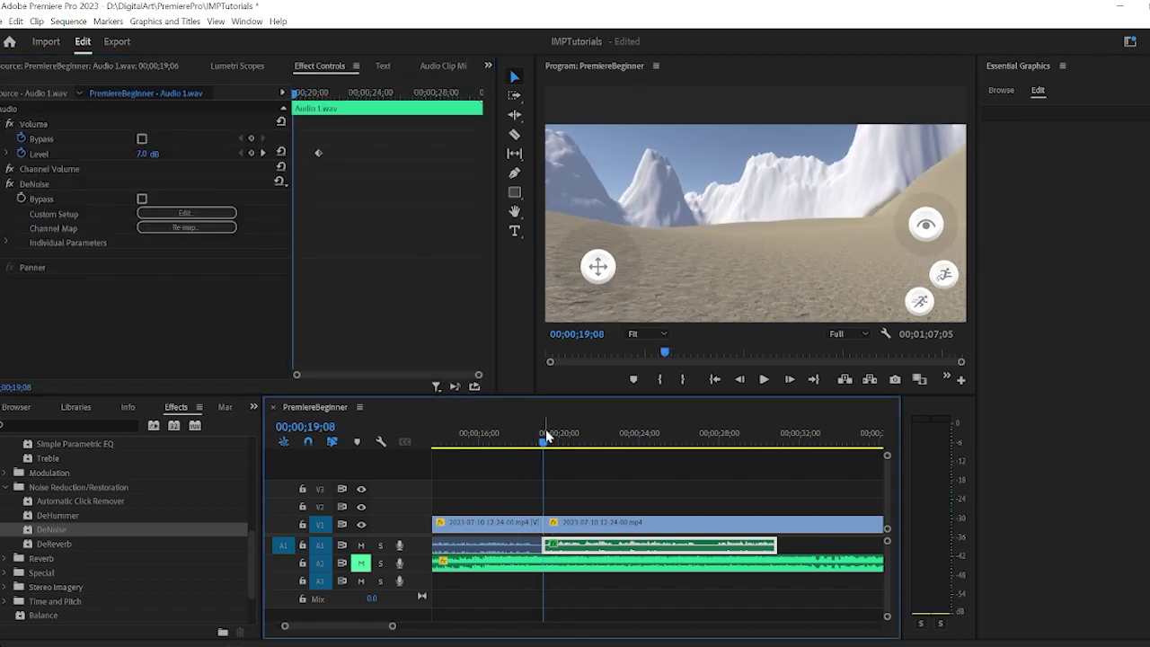
click(156, 151)
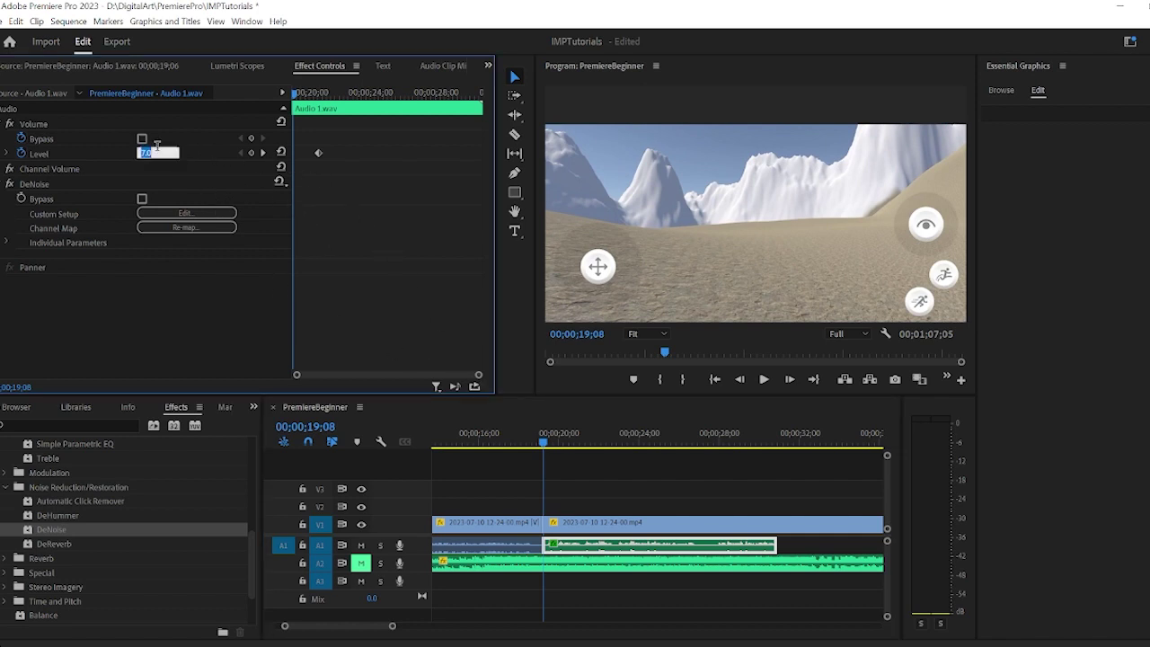
text(6.4)
key(Return)
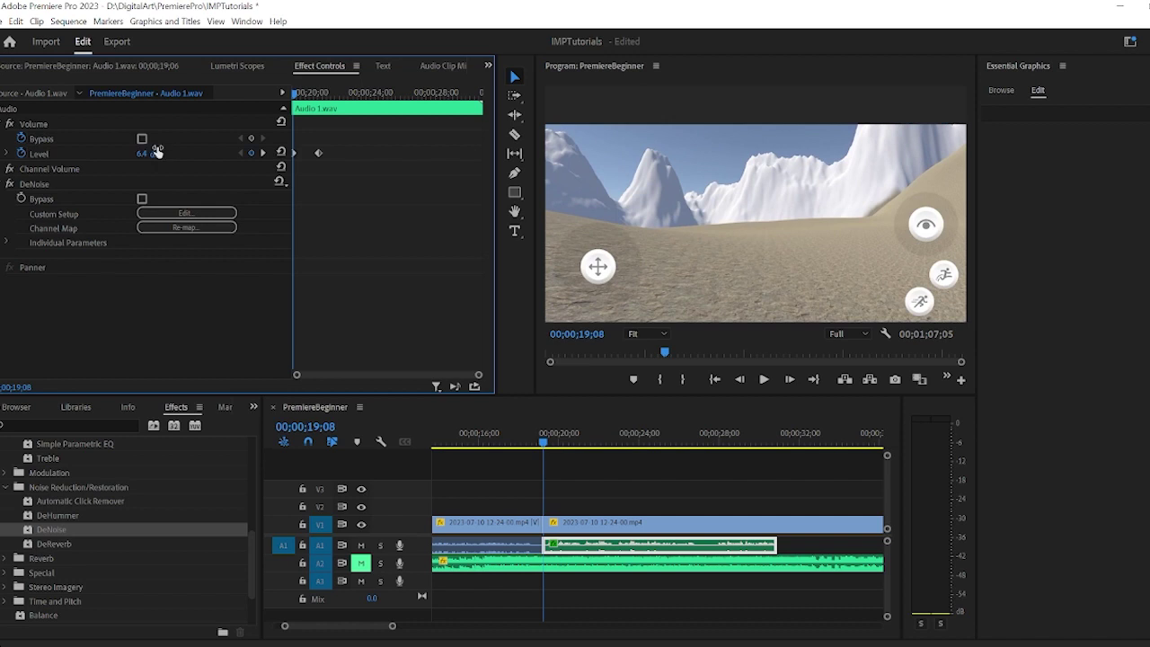
click(158, 150)
text(6.5)
key(Return)
Collapse Audio Effects and expand Lumetri Presets to reveal the Cinematic looks
scroll(186, 513, down, 3)
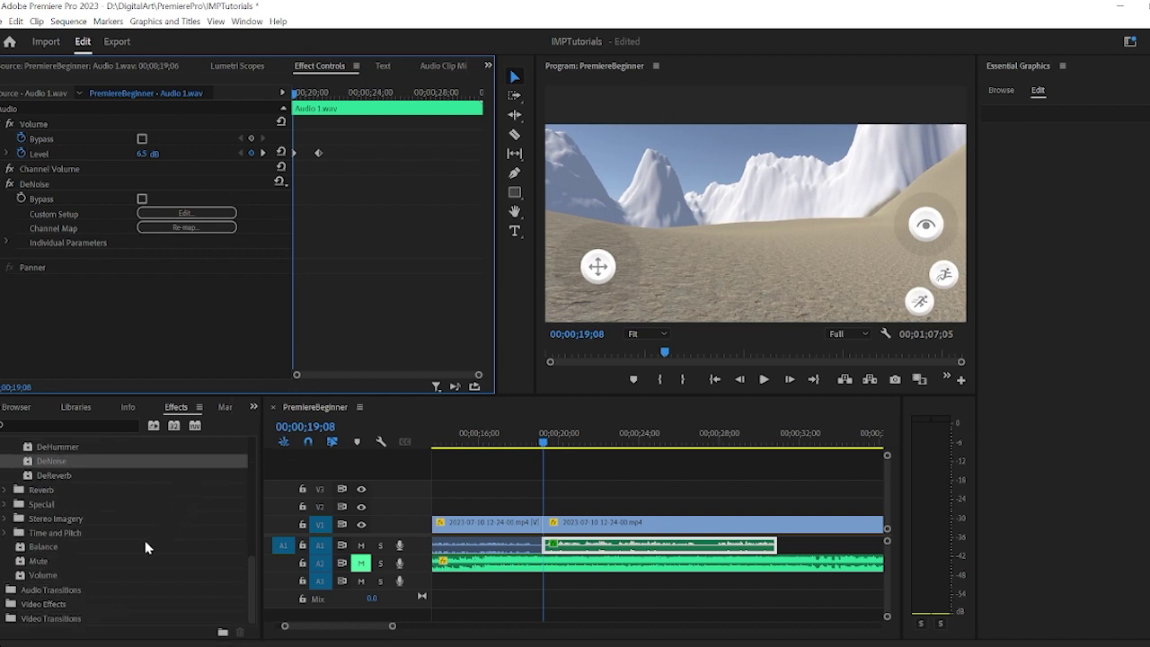
scroll(22, 562, up, 8)
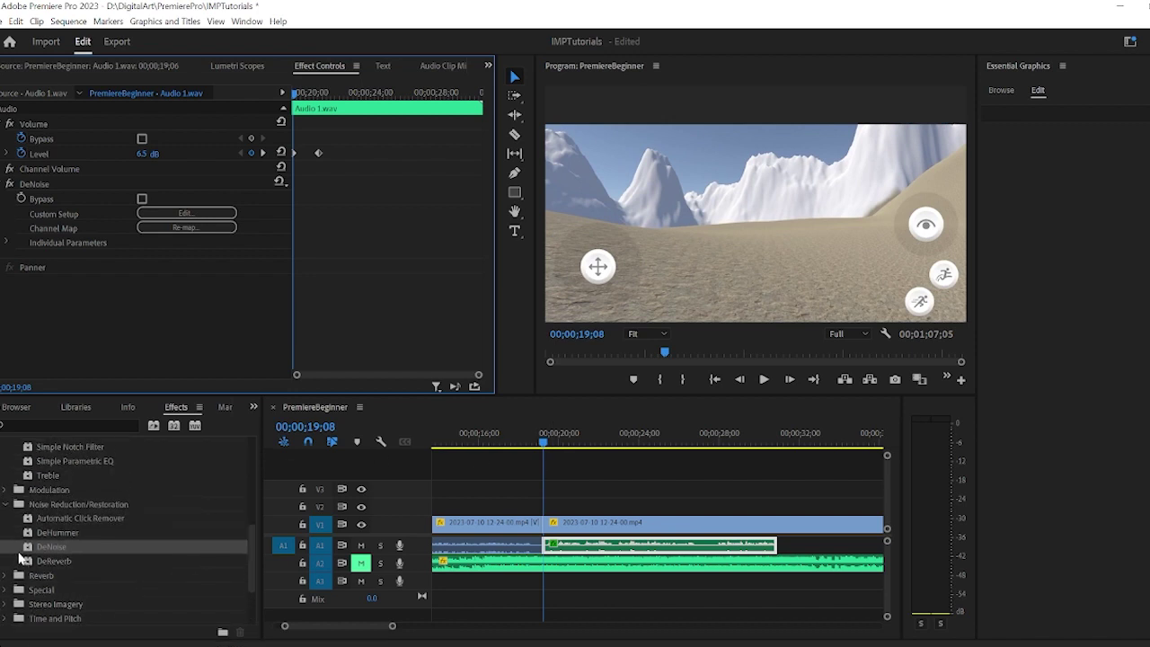
scroll(16, 539, up, 5)
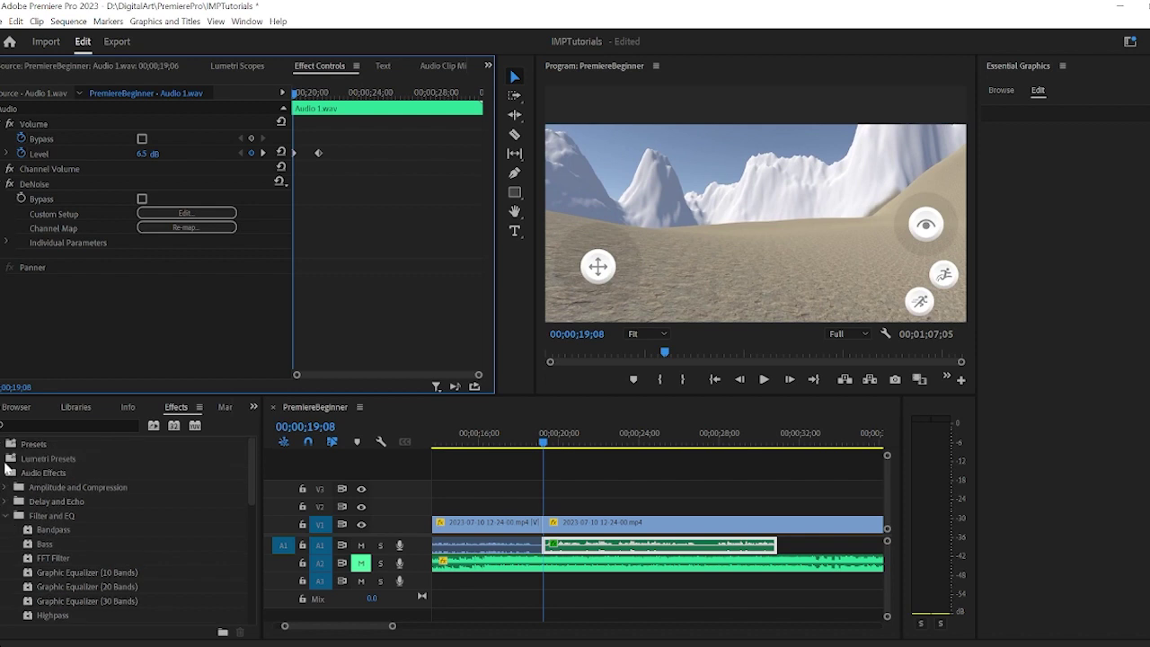
click(4, 474)
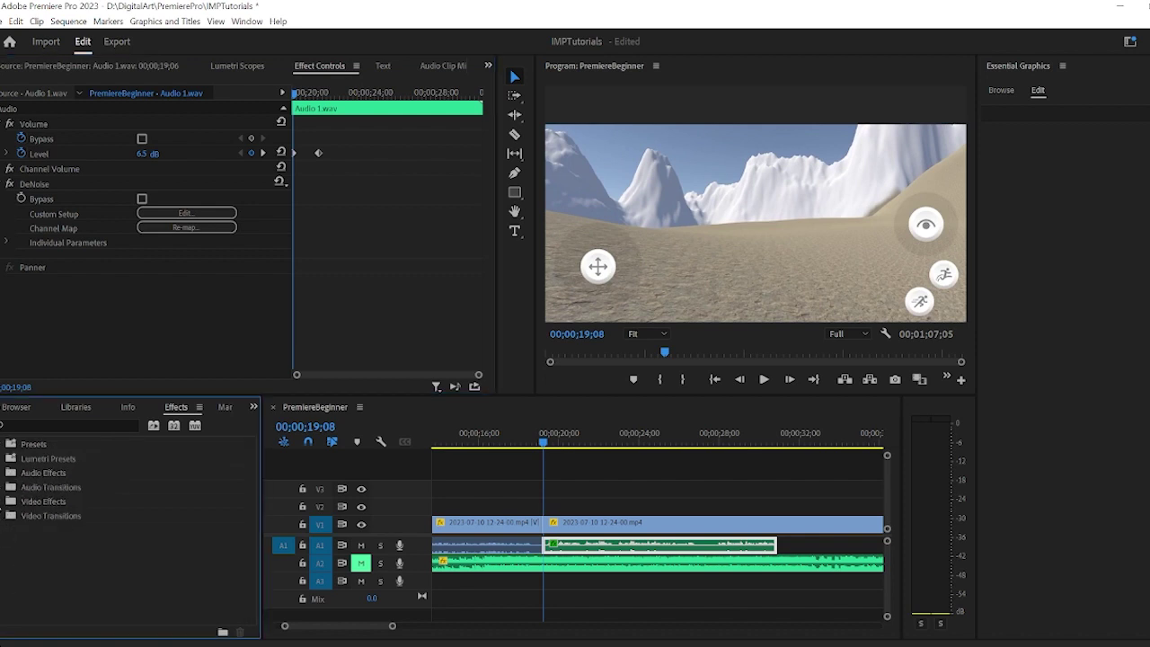
click(3, 502)
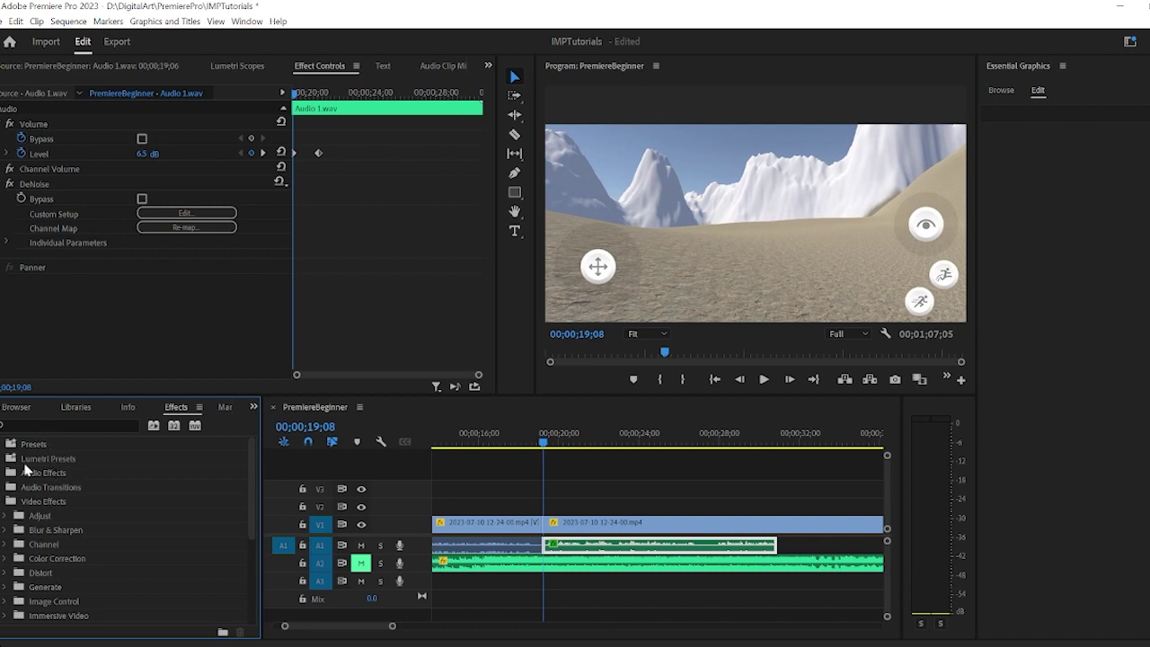
click(3, 460)
click(2, 459)
click(3, 459)
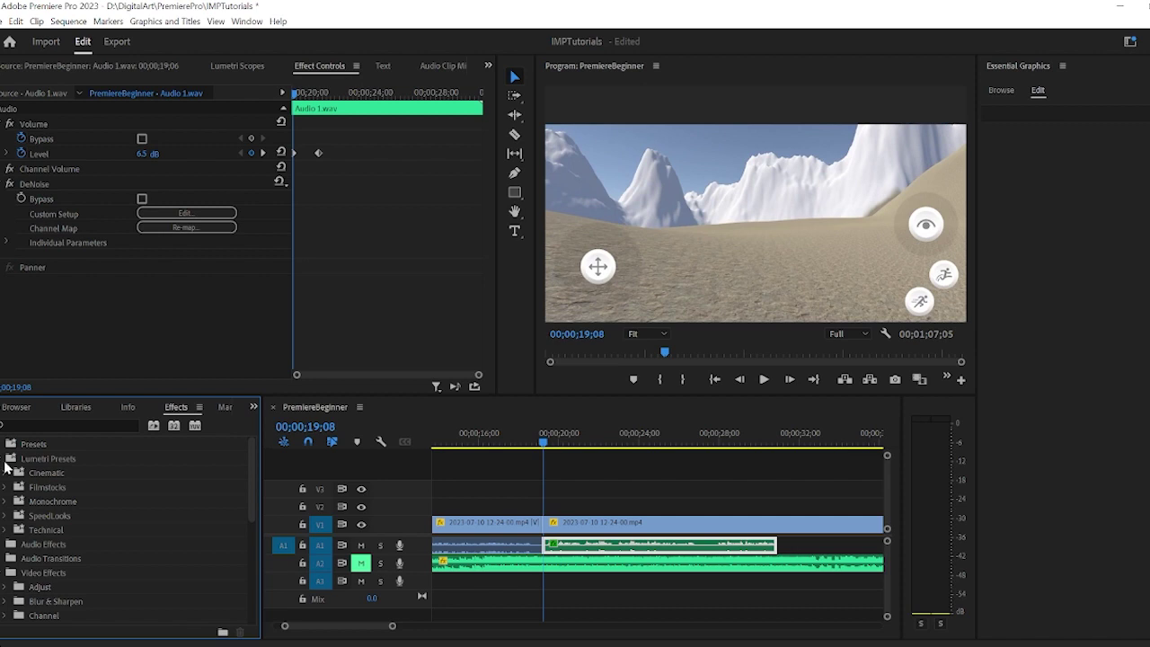
click(6, 474)
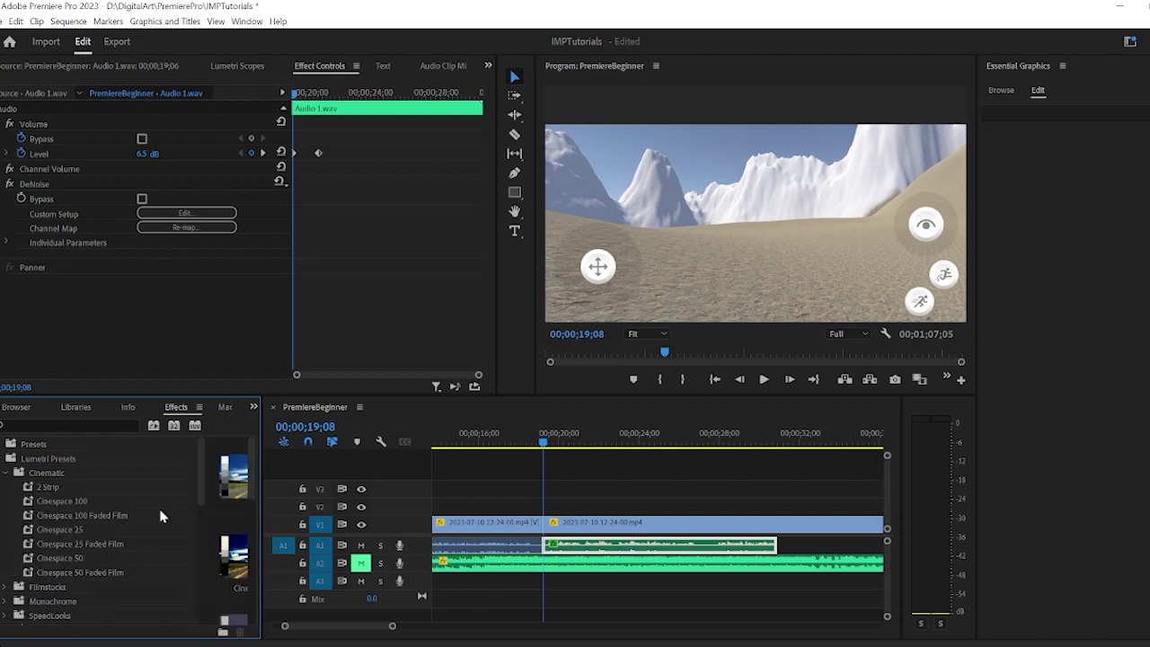
Apply the 2 Strip look to the second clip, inspect its Basic Correction, then undo it
drag(262, 512, 681, 521)
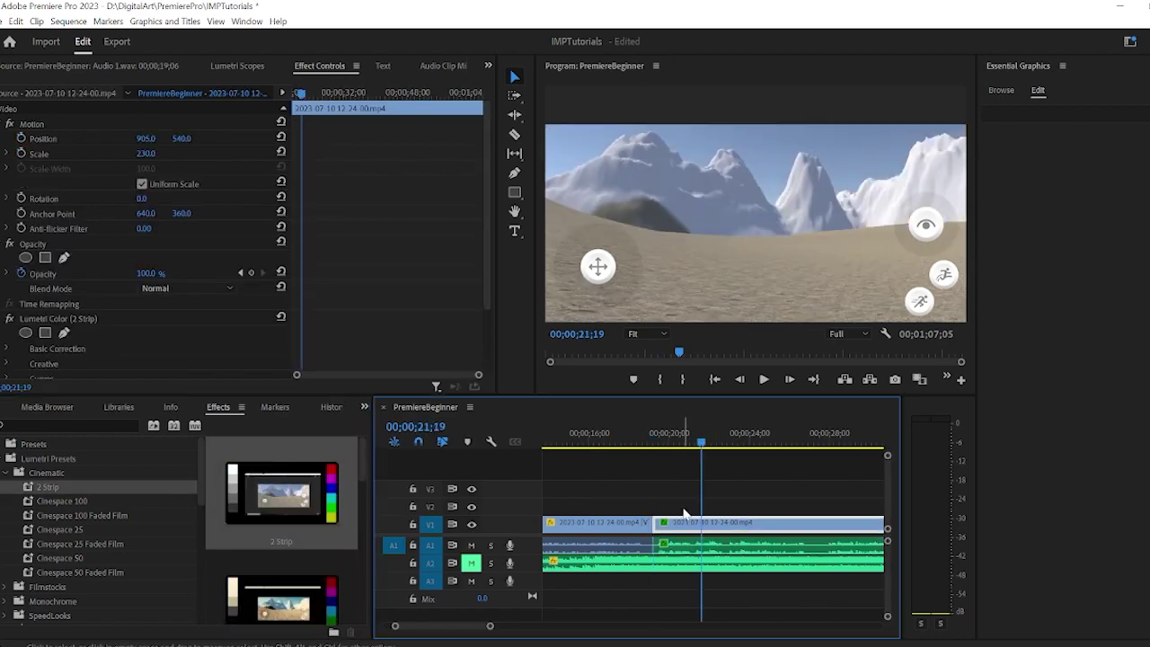
double_click(689, 526)
click(354, 64)
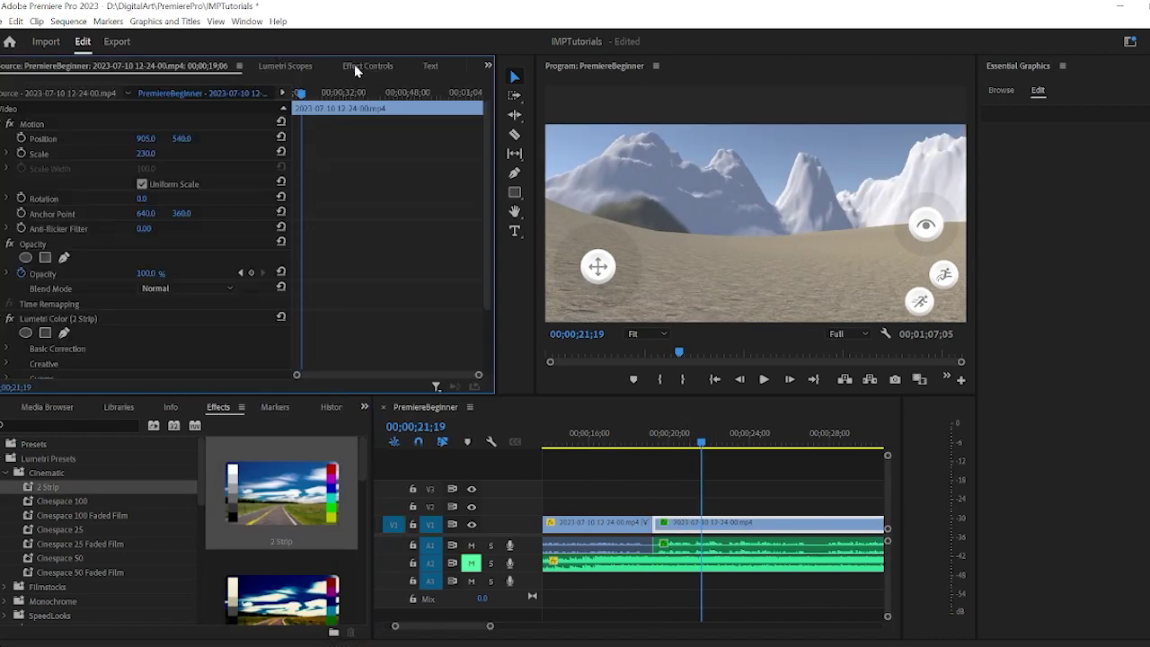
scroll(198, 197, down, 3)
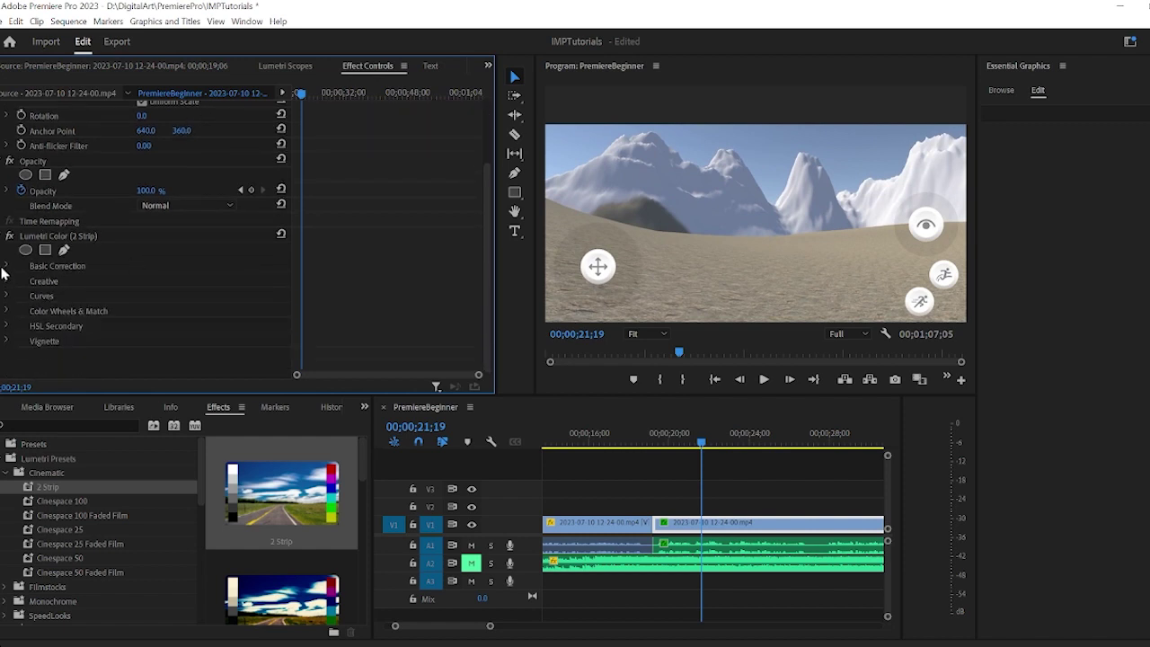
click(7, 267)
scroll(13, 288, down, 3)
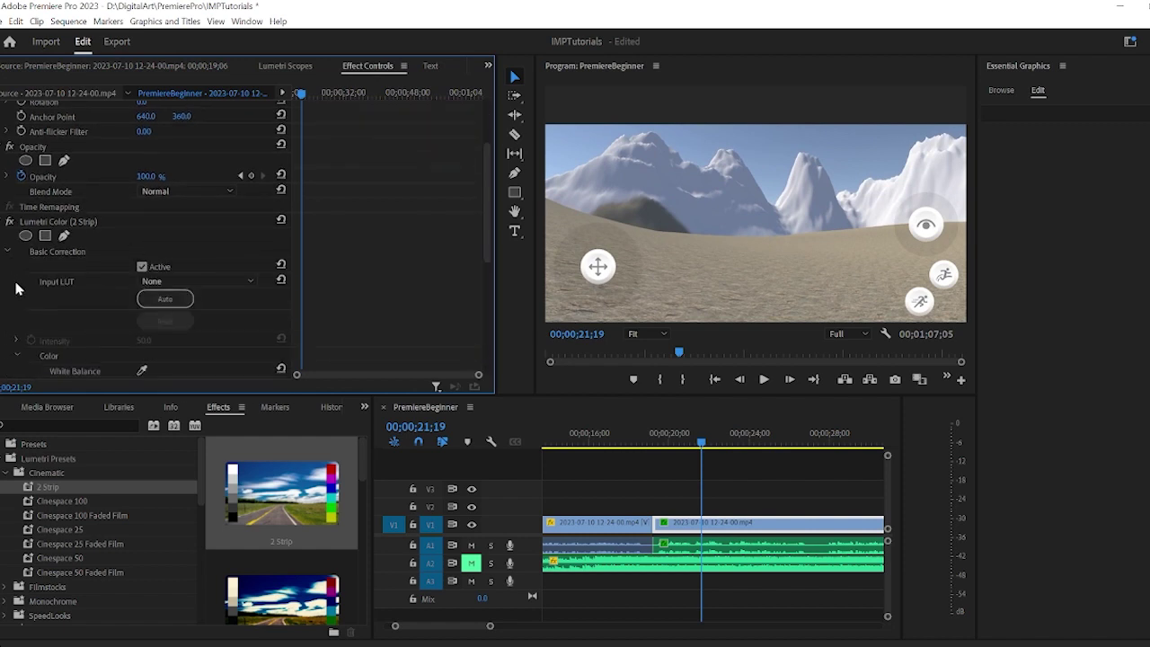
scroll(12, 293, down, 3)
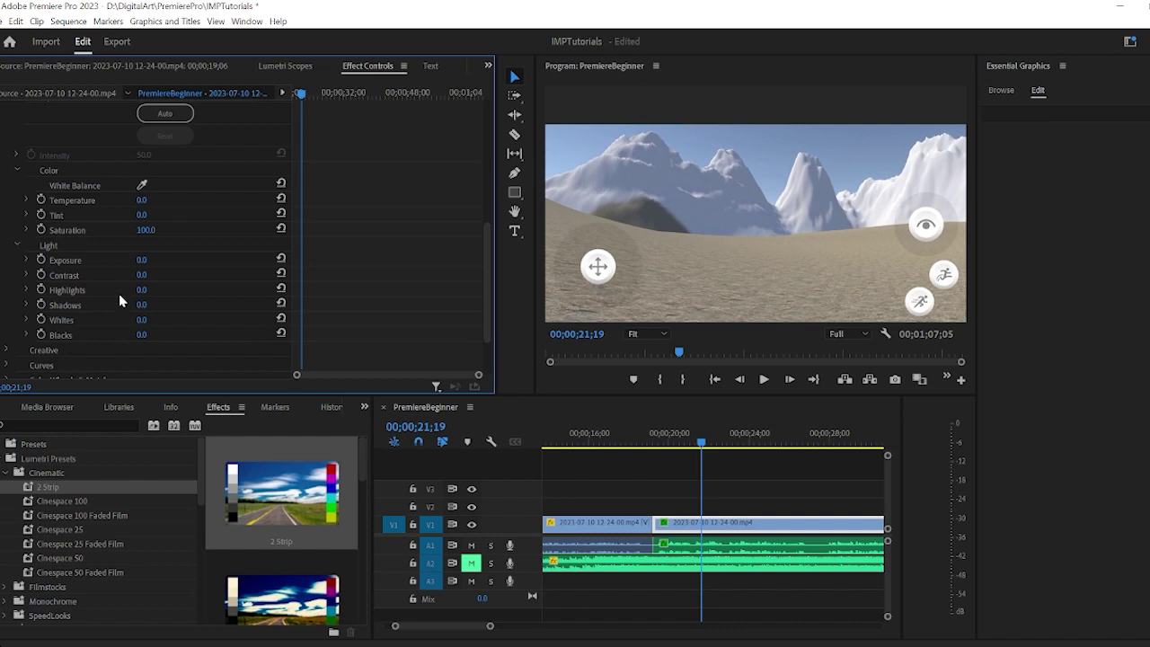
key(ctrl+z)
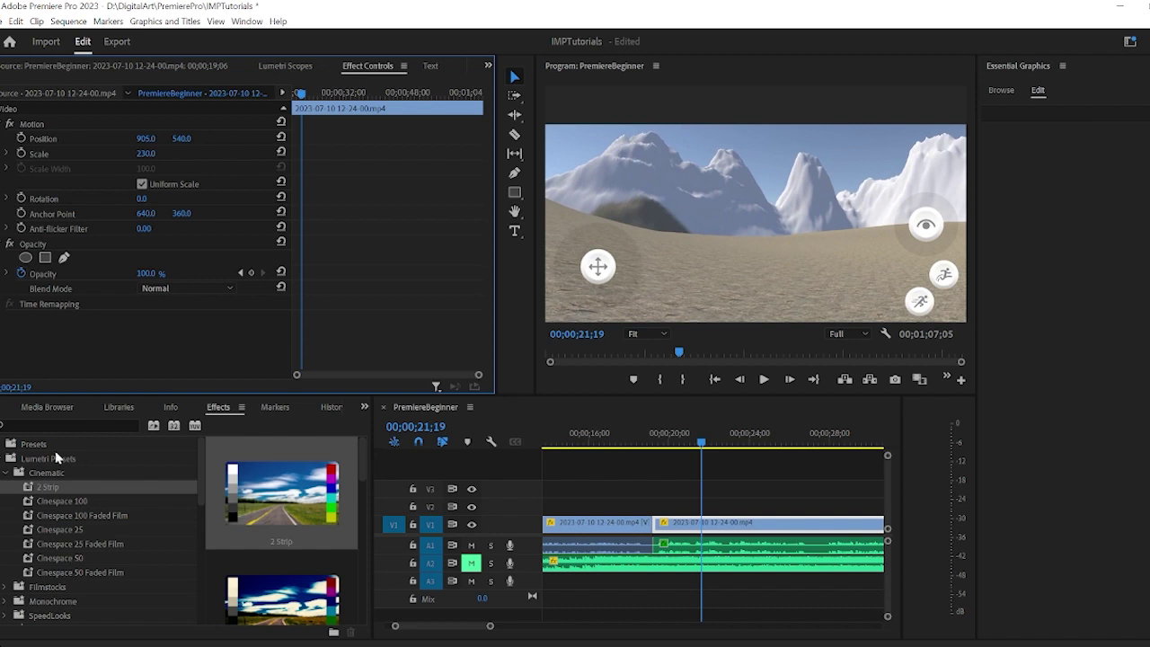
Search the effects for 'lumetri color' and drag Lumetri Color onto the first V1 clip
click(55, 420)
text(lumetri)
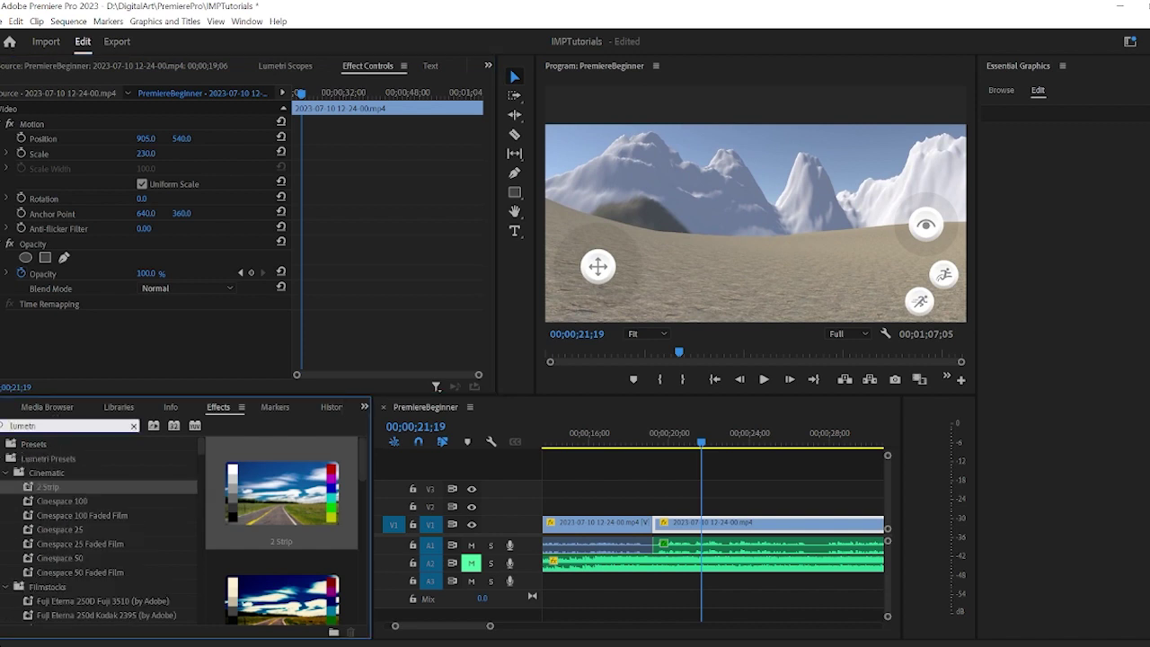
text( co)
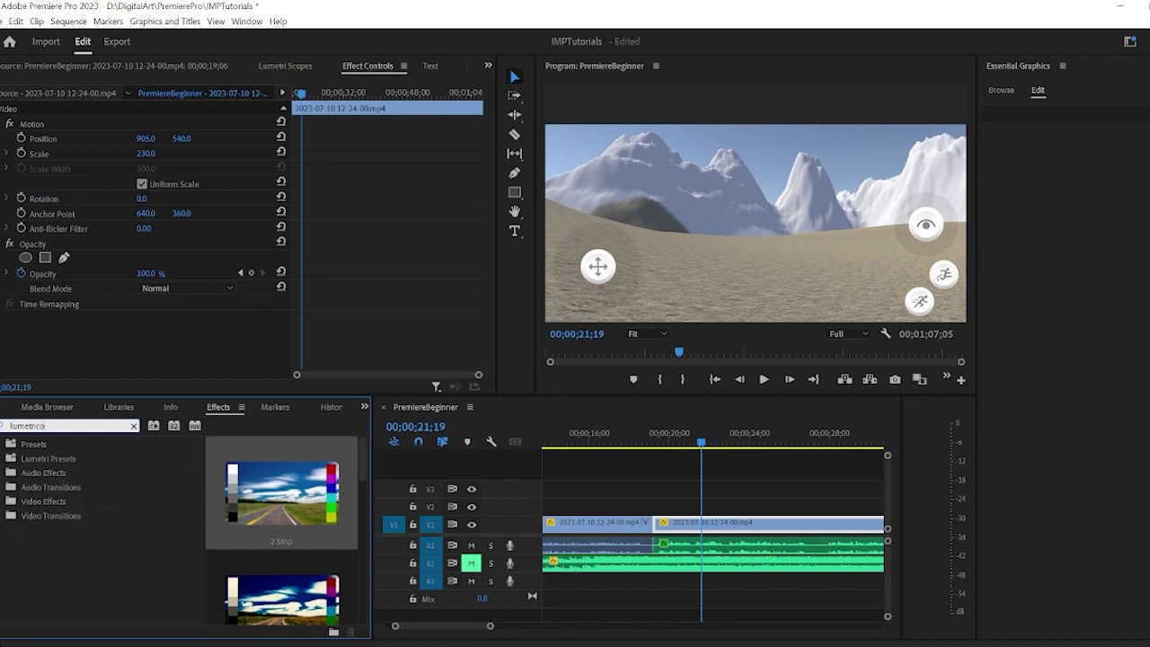
text(lor)
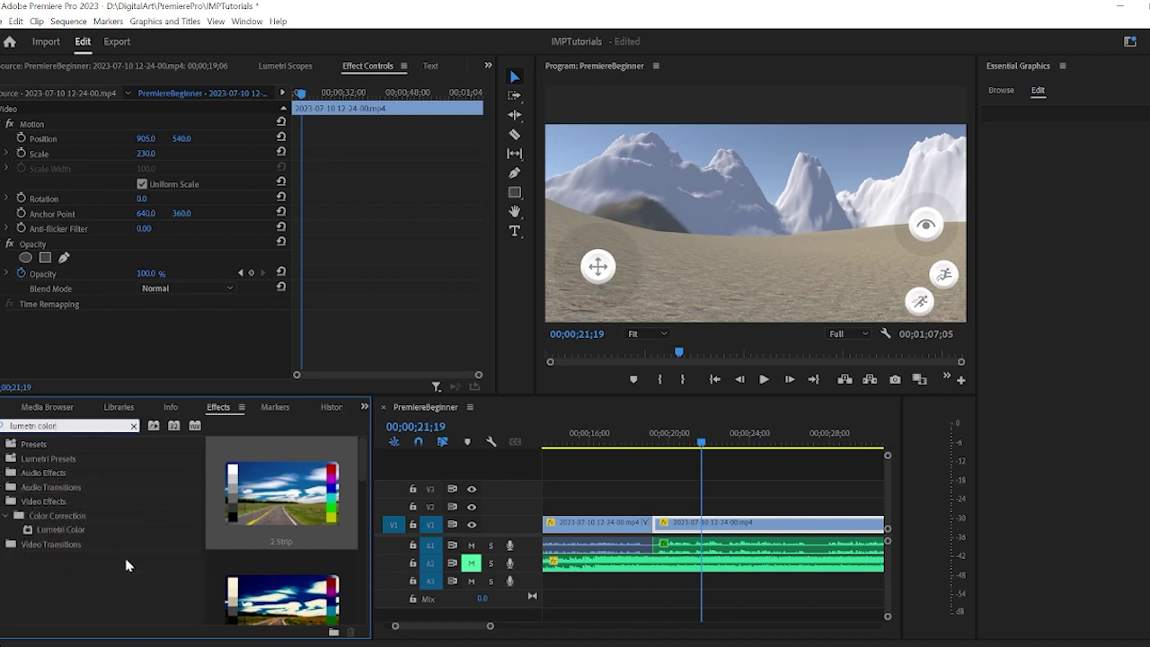
drag(61, 529, 618, 528)
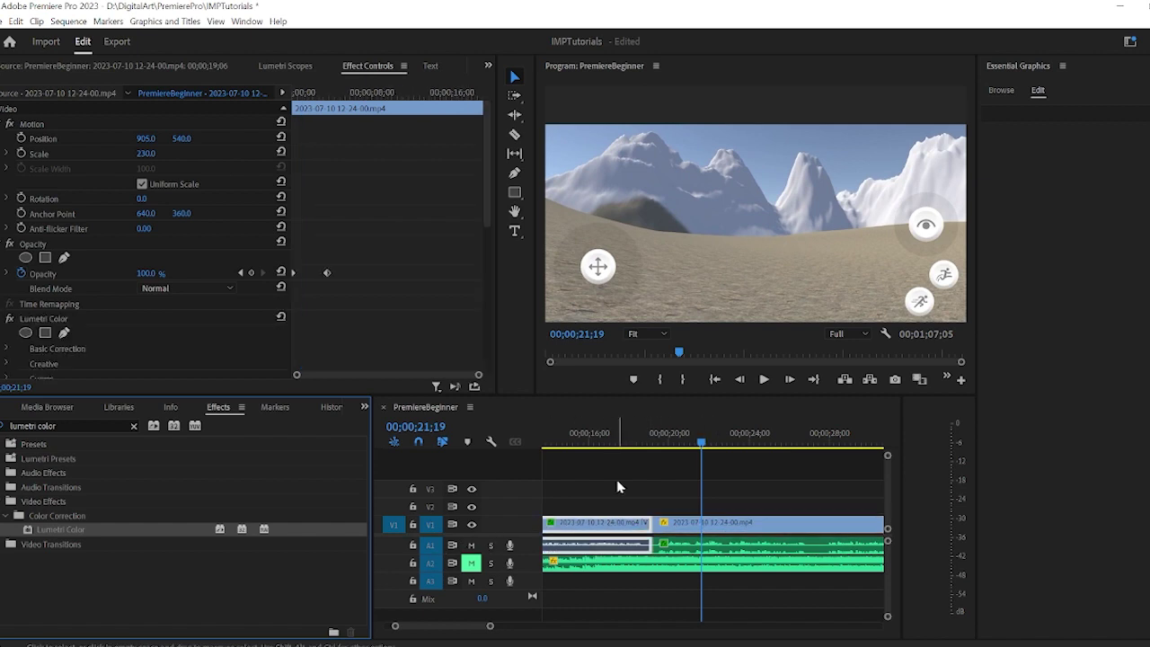
click(608, 433)
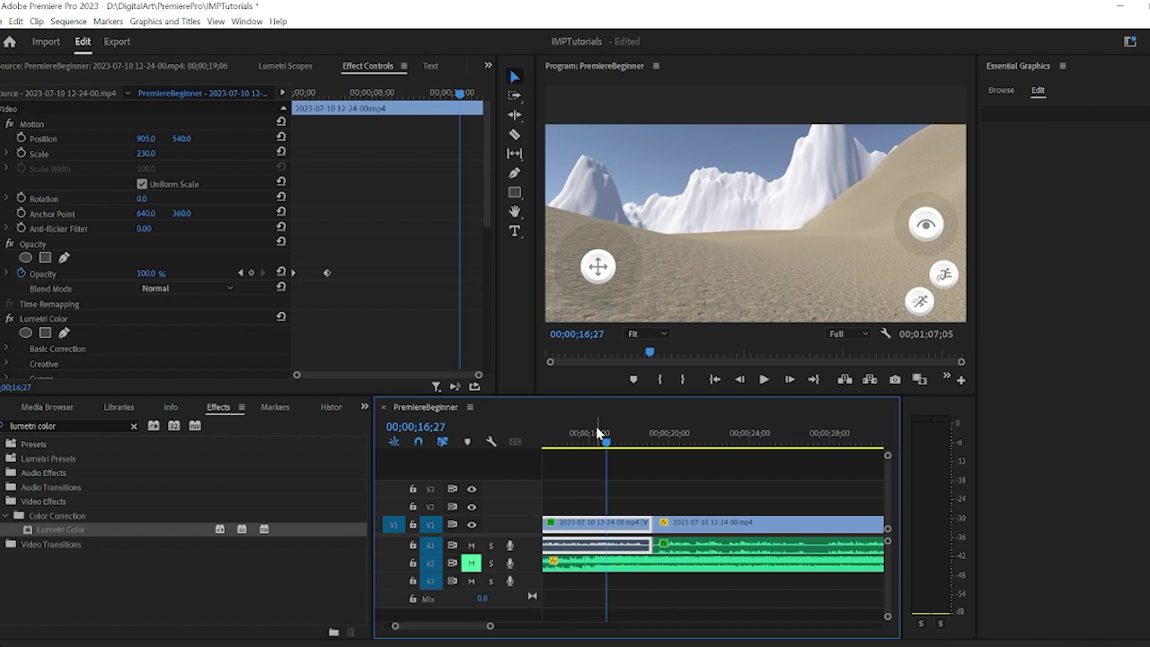
Load the first clip and expand its Lumetri Color Basic Correction settings in Effect Controls
double_click(587, 519)
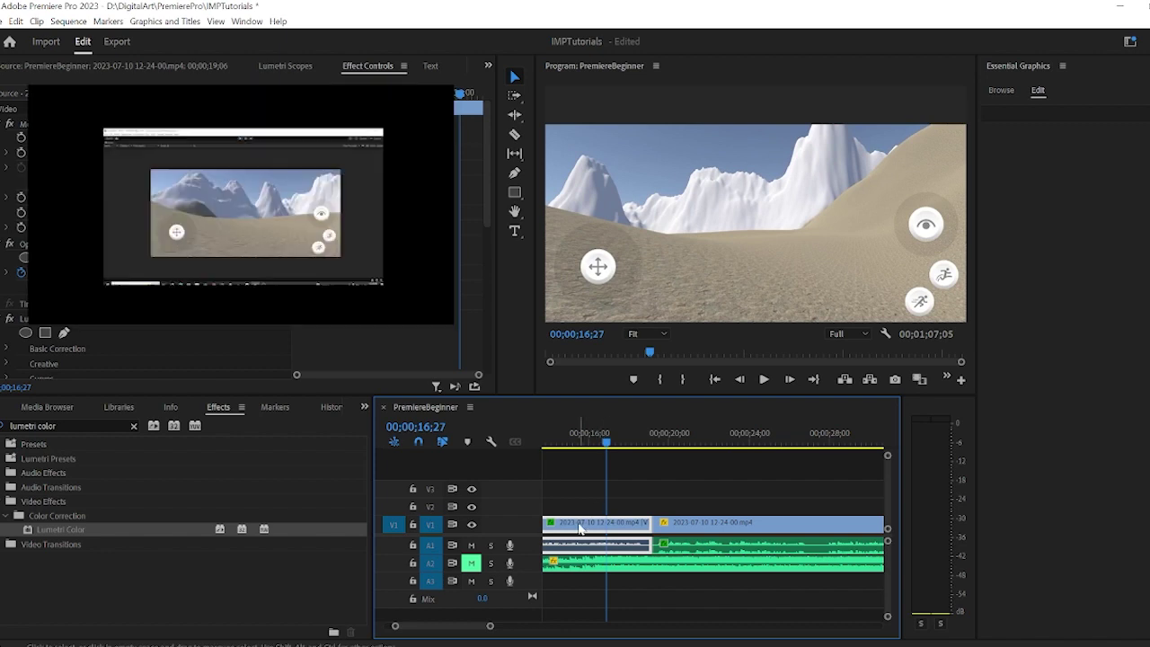
click(368, 66)
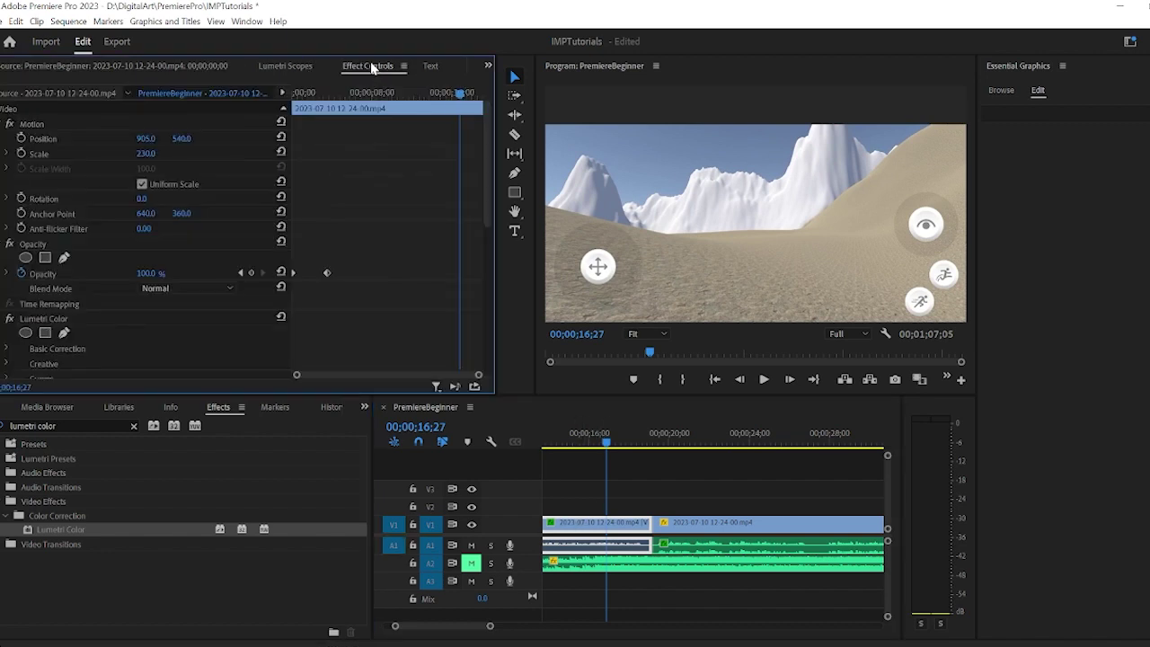
scroll(72, 256, down, 2)
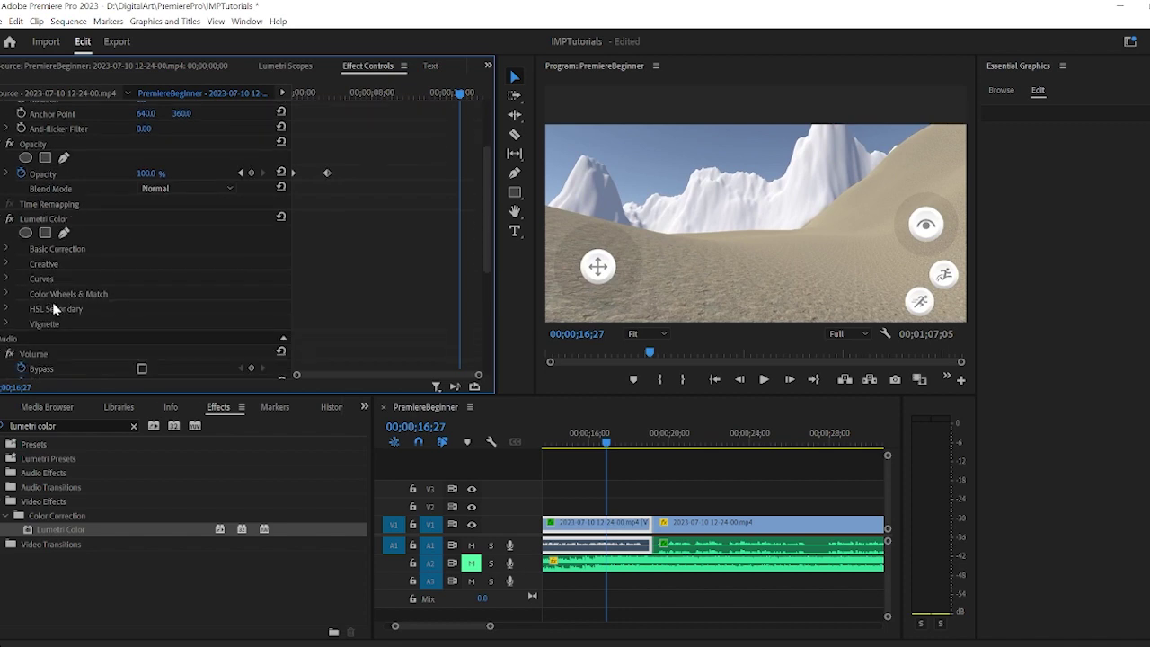
click(7, 250)
scroll(58, 256, down, 4)
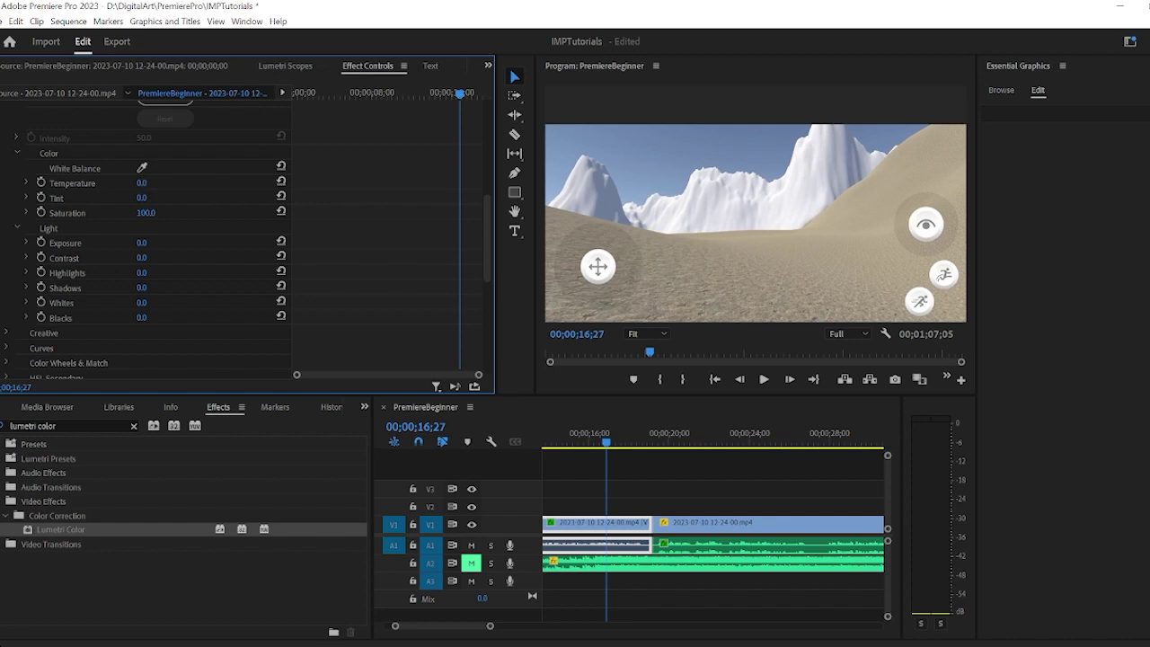
Raise Temperature to 12.0, adjust Tint, and try then undo an Exposure boost
drag(141, 182, 163, 183)
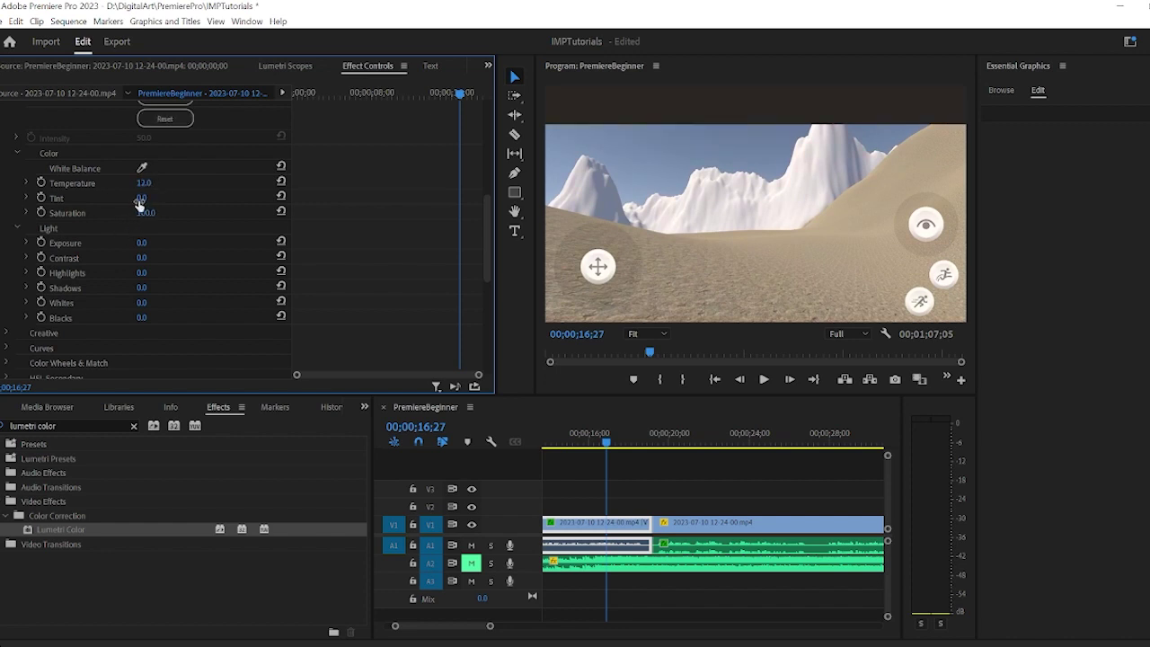
mouse_move(141, 198)
mouse_down()
mouse_move(166, 197)
mouse_move(147, 198)
mouse_up()
mouse_move(142, 245)
mouse_down()
mouse_move(115, 245)
mouse_move(152, 244)
mouse_up()
key(ctrl+z)
scroll(90, 224, down, 1)
scroll(90, 225, down, 2)
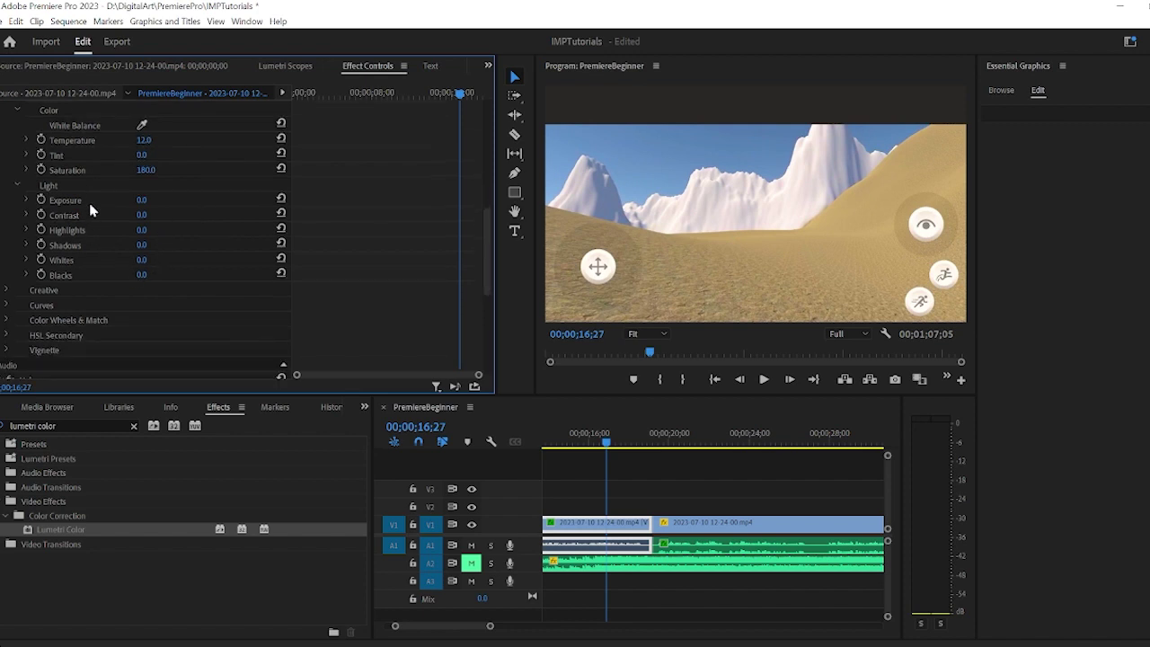
click(6, 305)
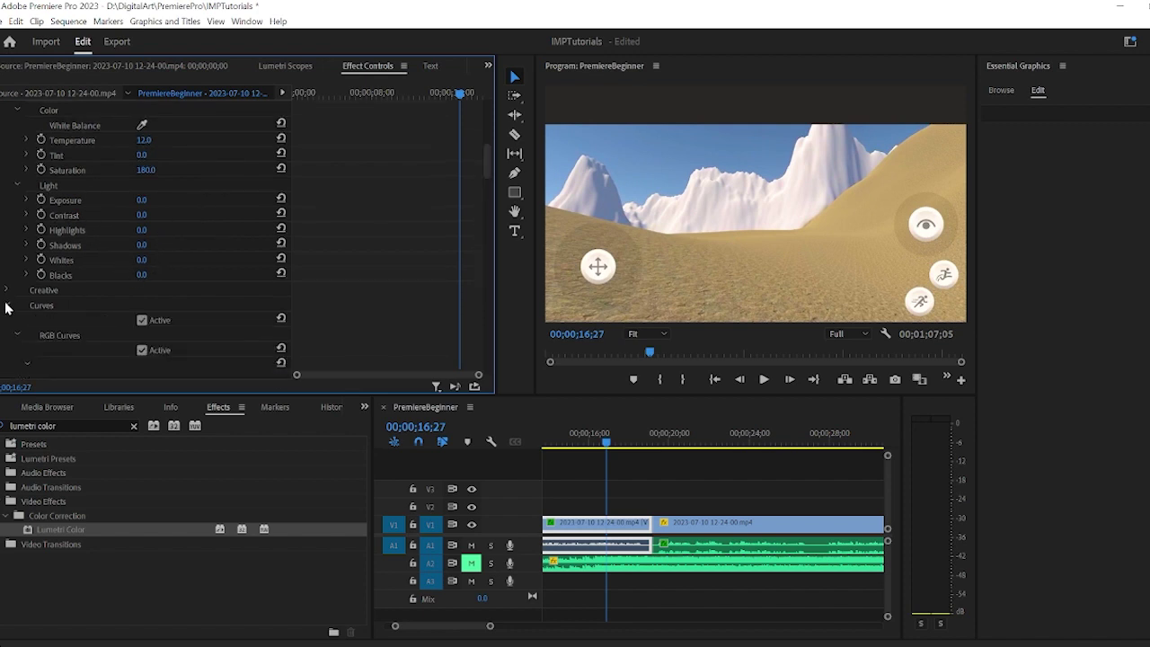
scroll(71, 300, down, 12)
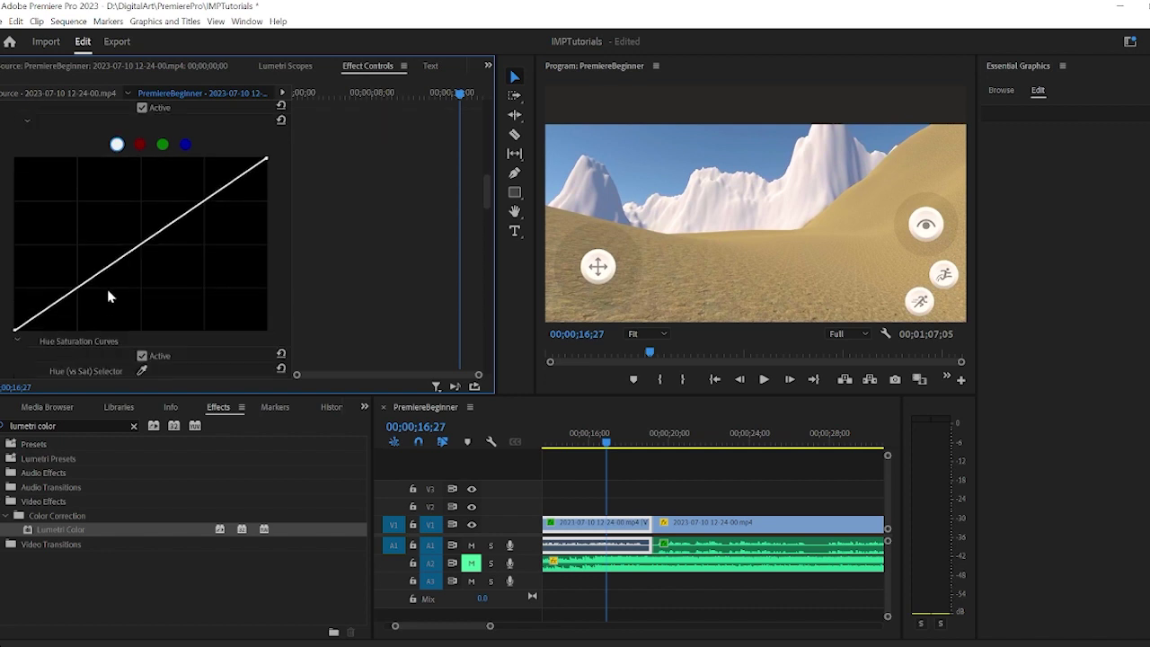
scroll(108, 297, down, 7)
scroll(106, 296, up, 9)
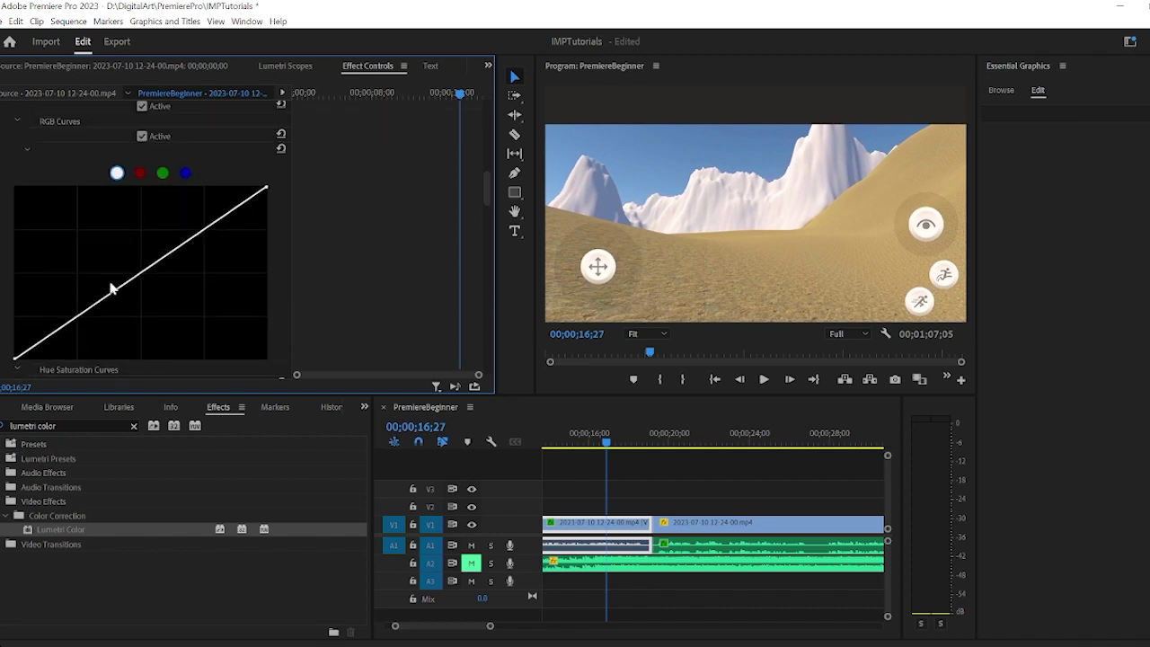
click(141, 173)
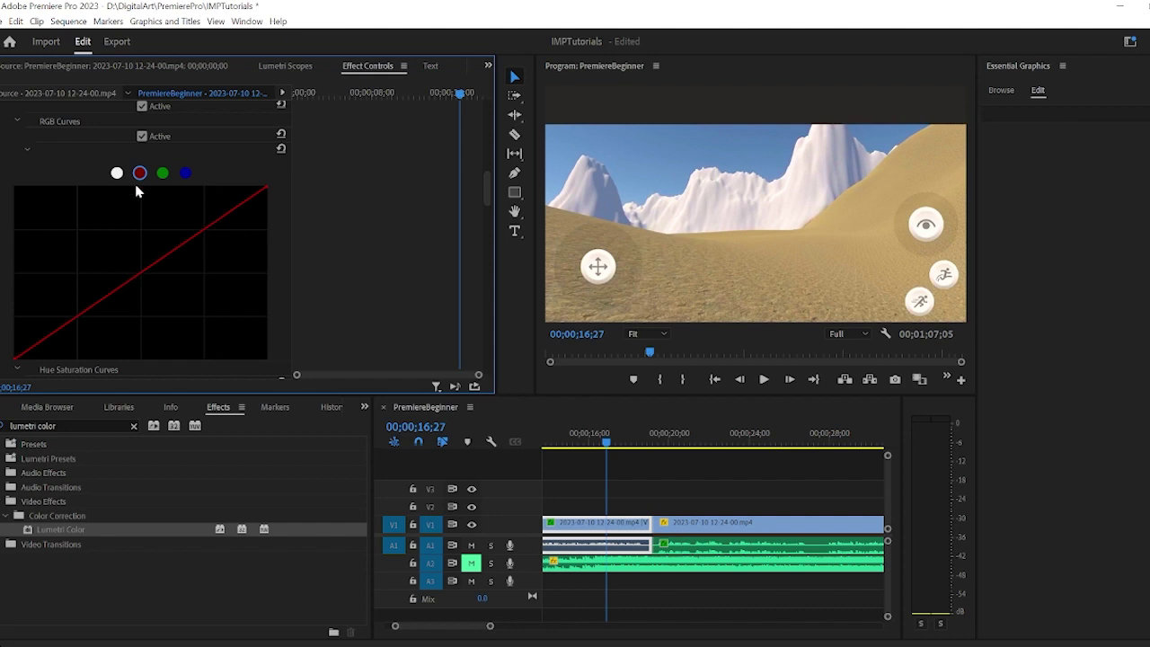
scroll(144, 223, up, 3)
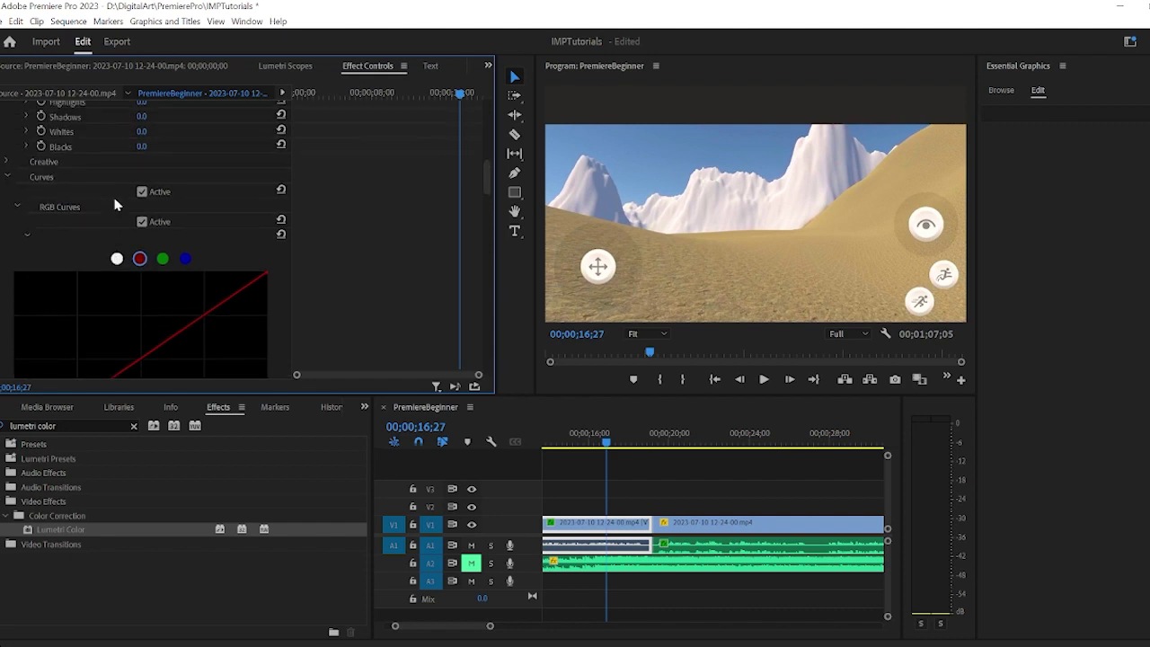
click(9, 177)
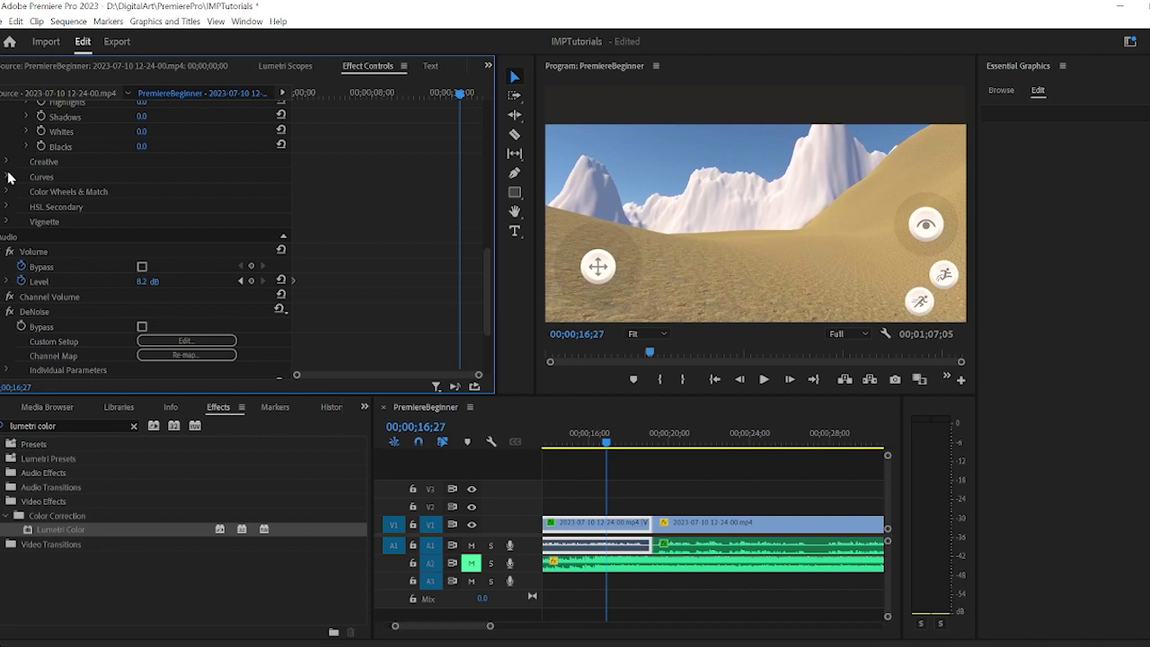
click(7, 177)
scroll(123, 282, down, 3)
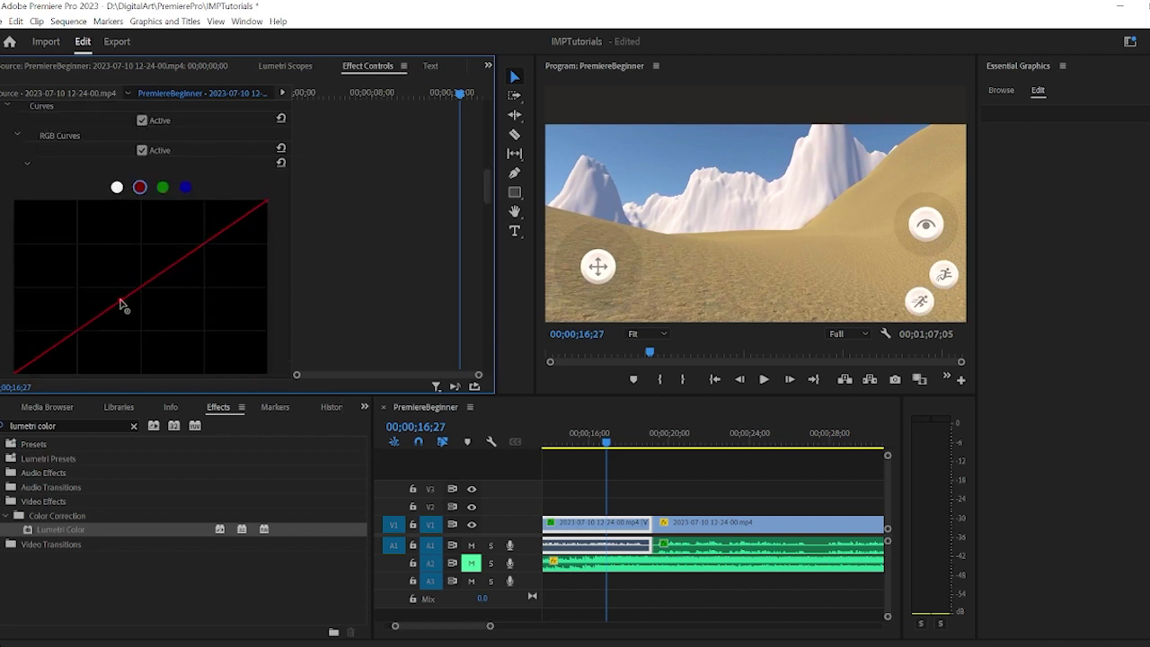
drag(120, 302, 98, 295)
drag(154, 266, 170, 303)
ctrl+click(170, 303)
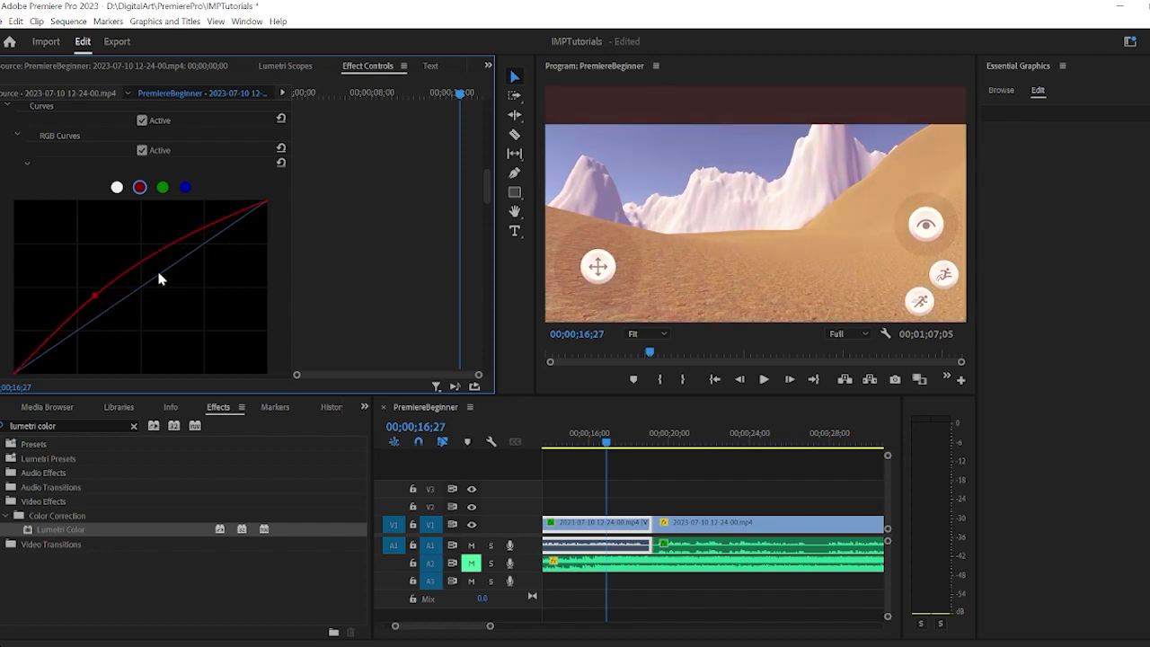
key(ctrl+z)
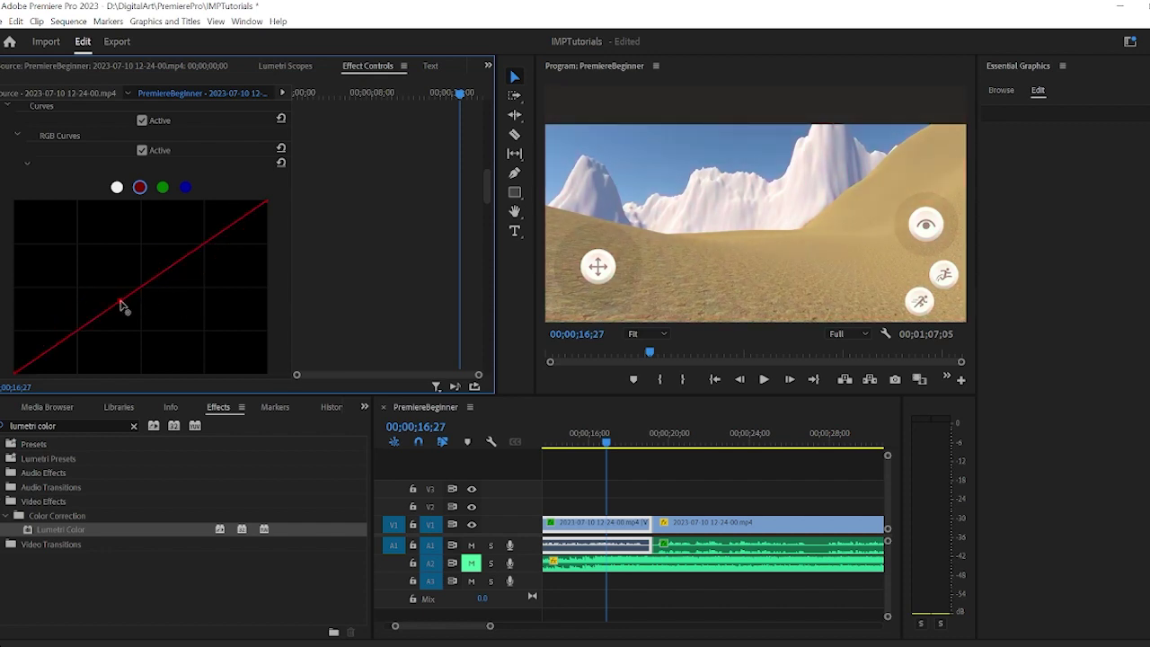
drag(121, 301, 116, 303)
click(117, 303)
Expand the Creative section and raise Vibrance to 47
scroll(148, 211, up, 2)
scroll(148, 215, up, 2)
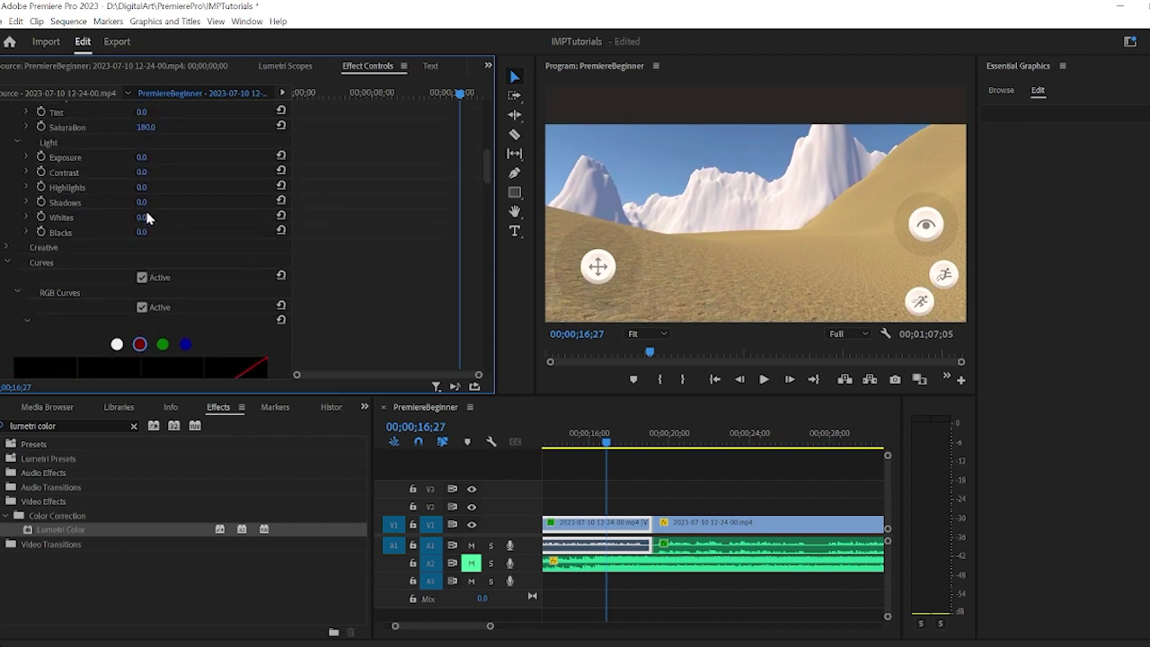
click(6, 247)
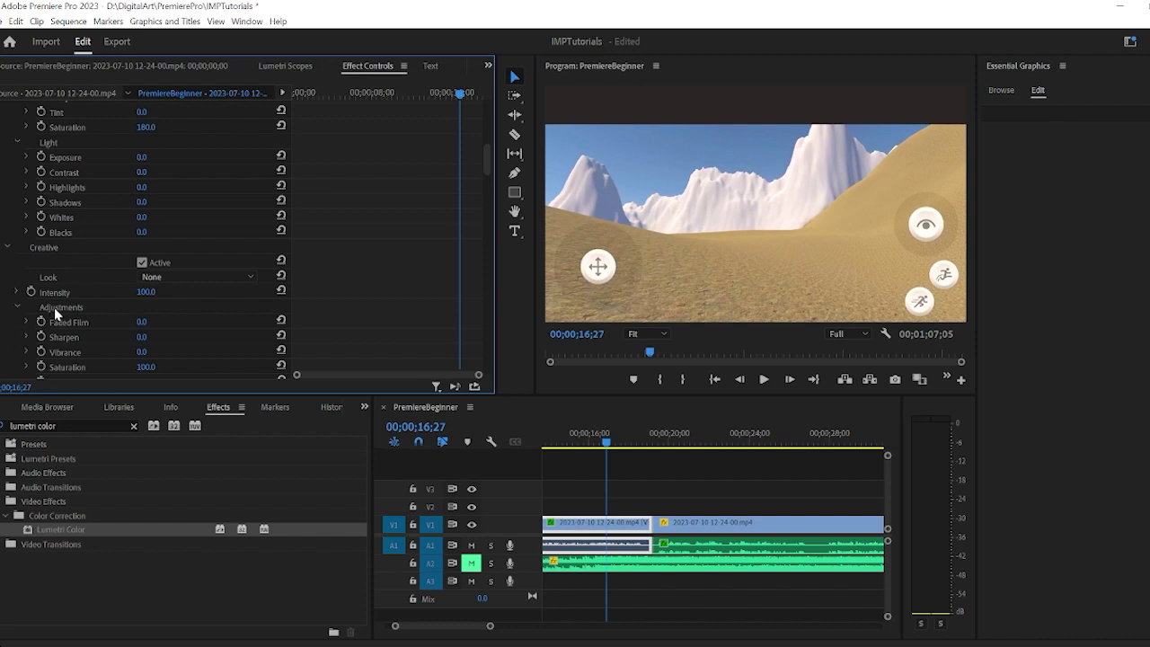
scroll(54, 307, down, 1)
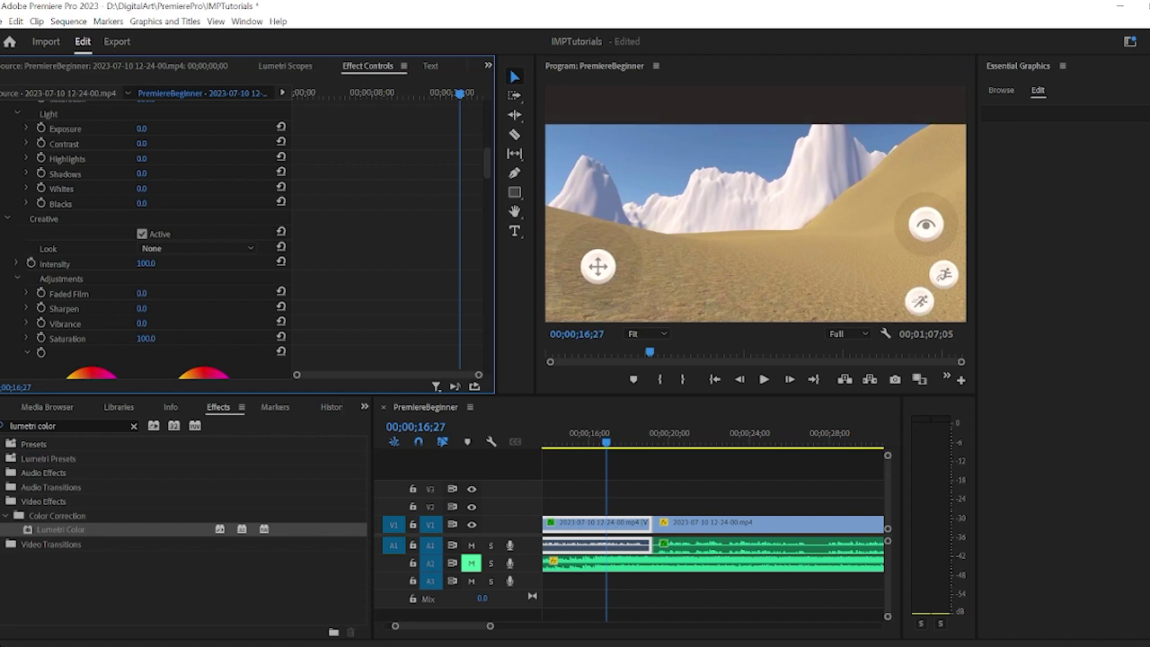
mouse_move(141, 323)
mouse_down()
mouse_move(234, 322)
mouse_move(151, 323)
mouse_up()
Preview Creative Saturation pushed to 300, then undo back to 100
scroll(105, 236, up, 1)
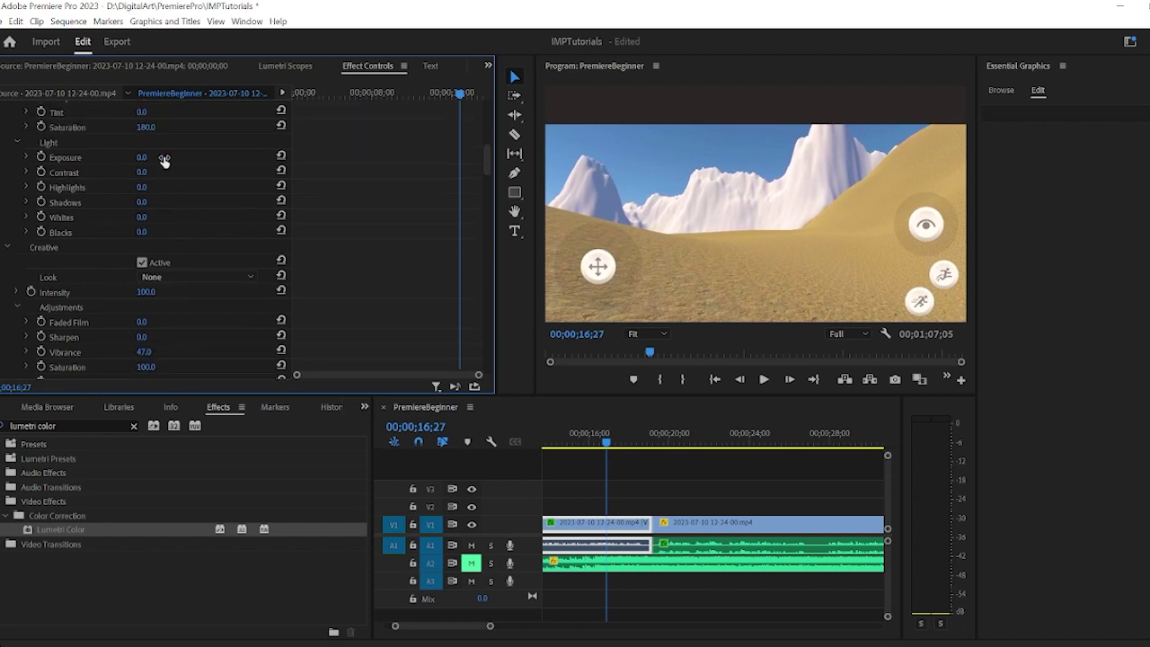
scroll(157, 180, down, 4)
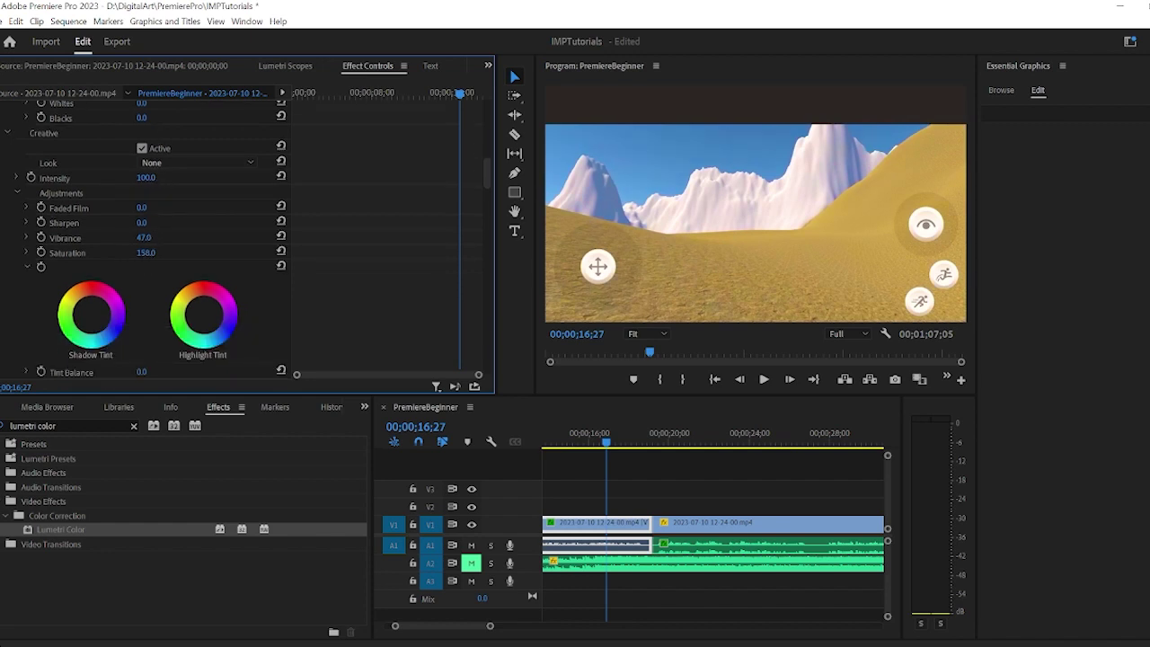
drag(146, 252, 207, 253)
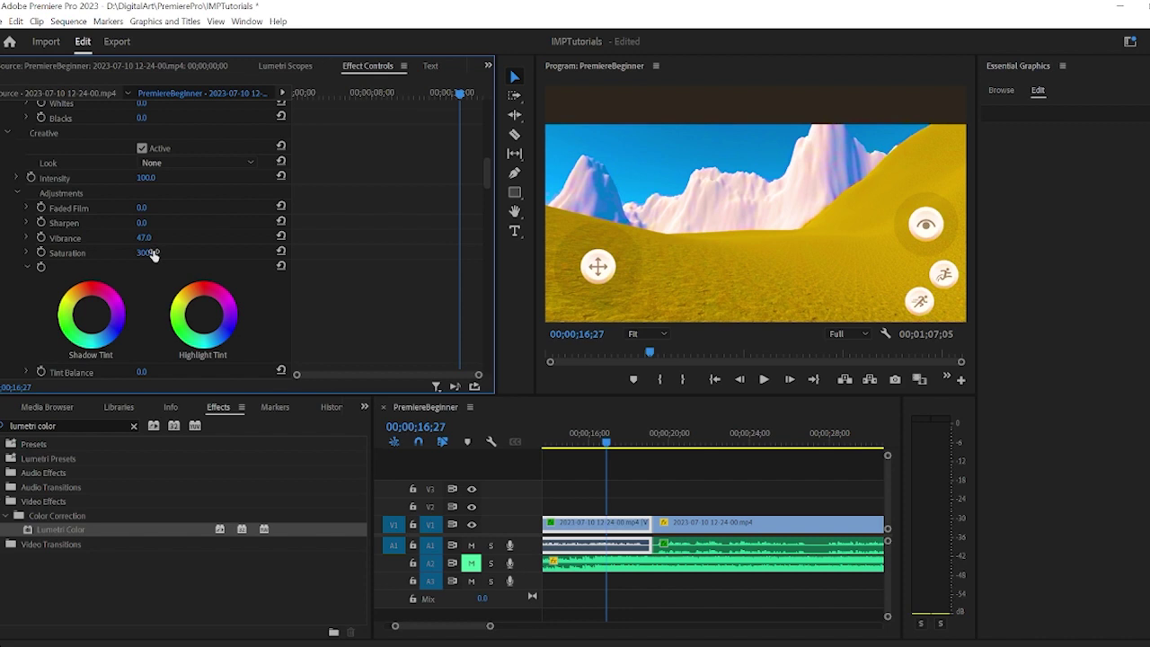
key(ctrl+z)
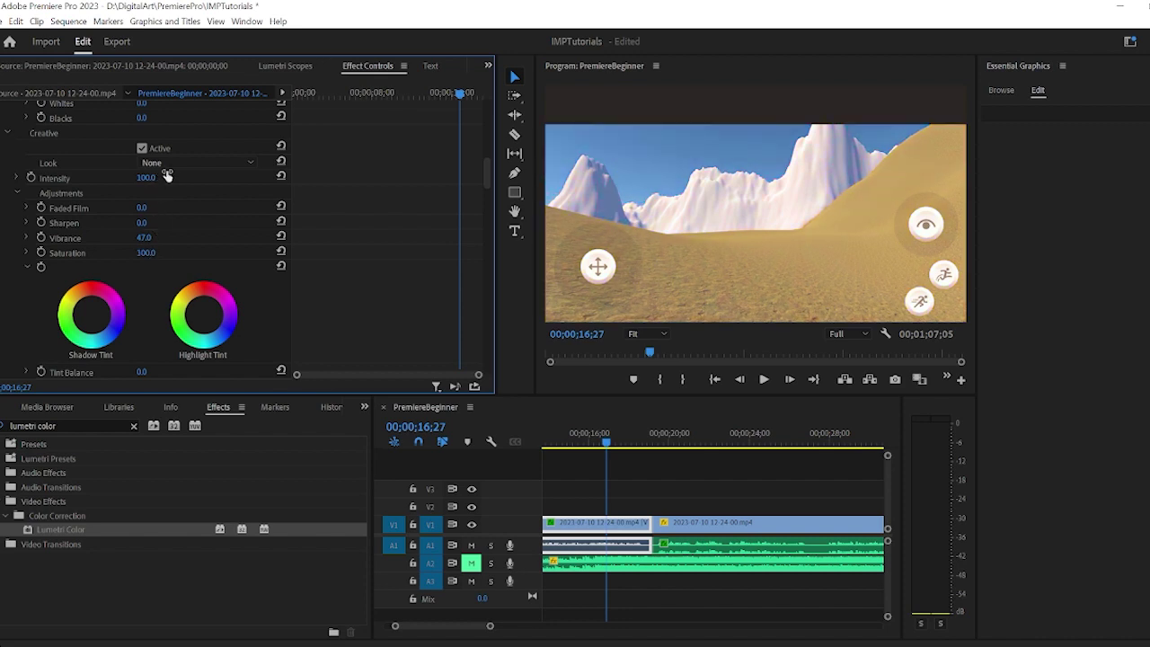
Apply the Fuji ETERNA 250D Fuji 3510 creative look to the clip
click(179, 164)
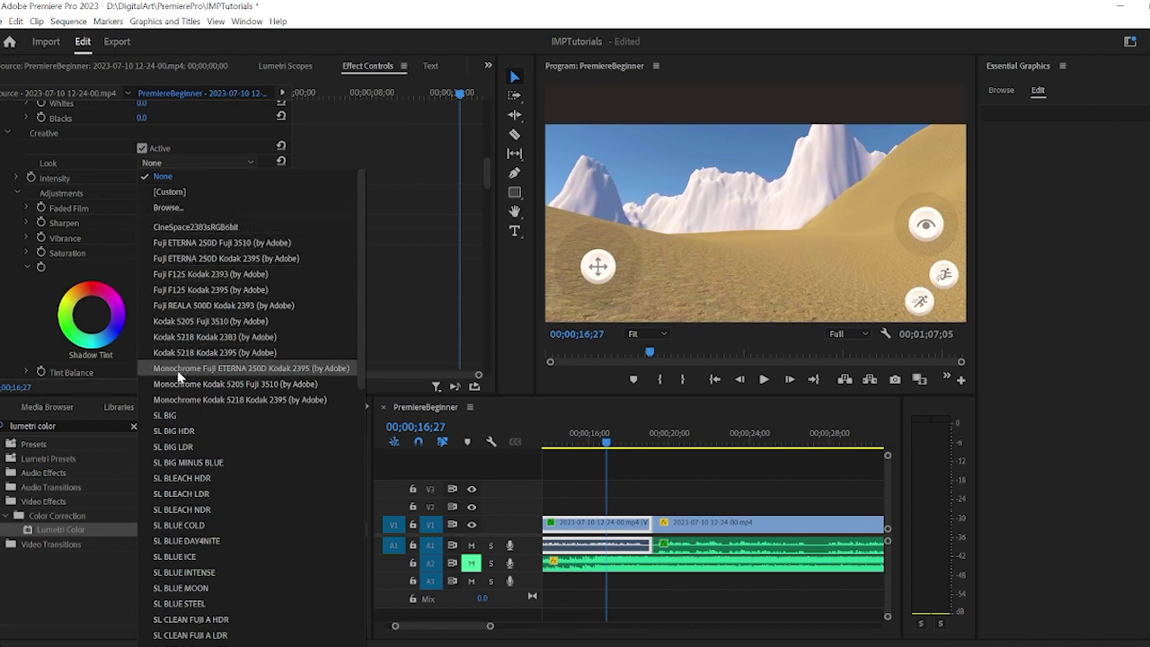
scroll(177, 406, down, 6)
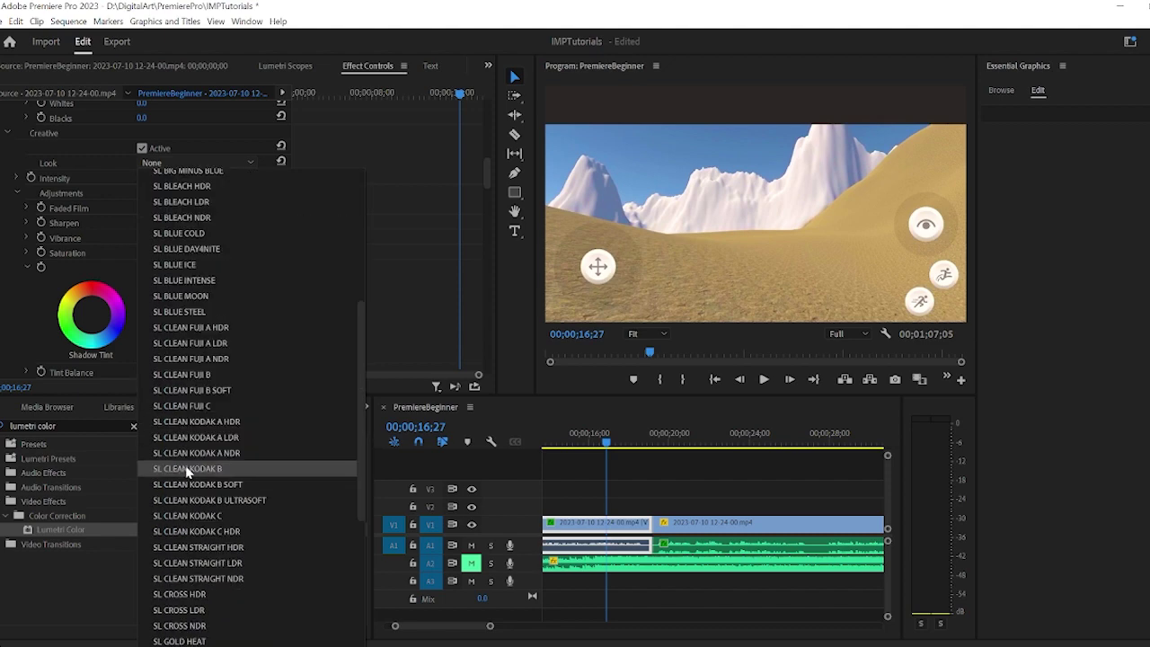
scroll(212, 517, up, 6)
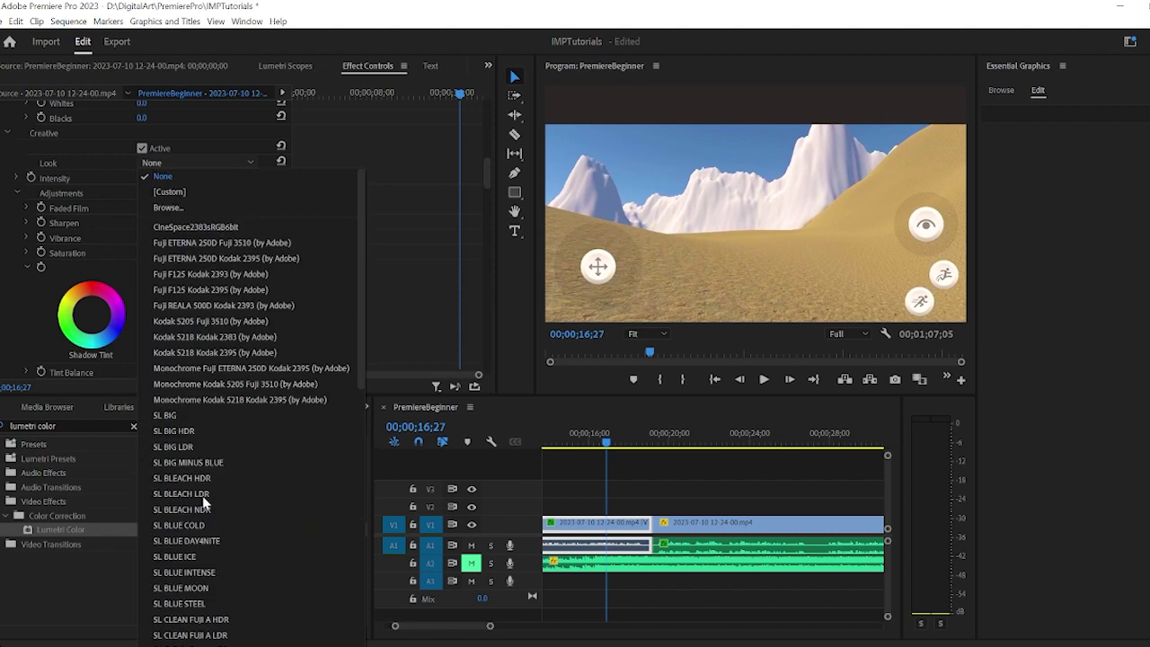
click(220, 242)
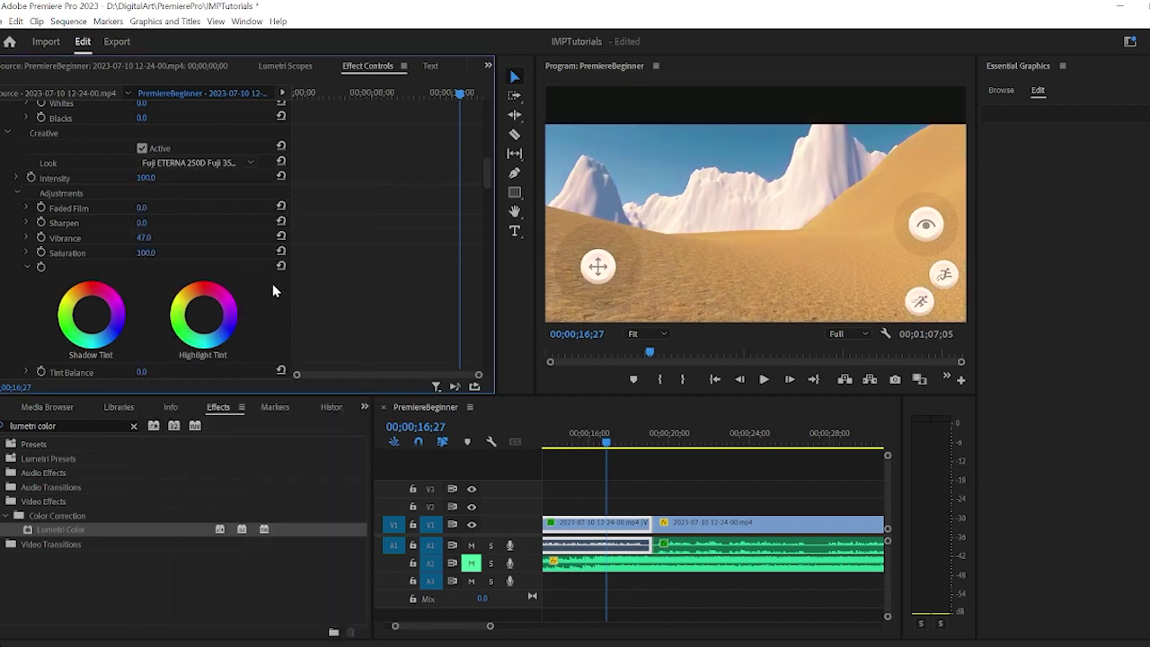
Replace it with the SL NOIR HDR look, turning the landscape black-and-white
click(244, 162)
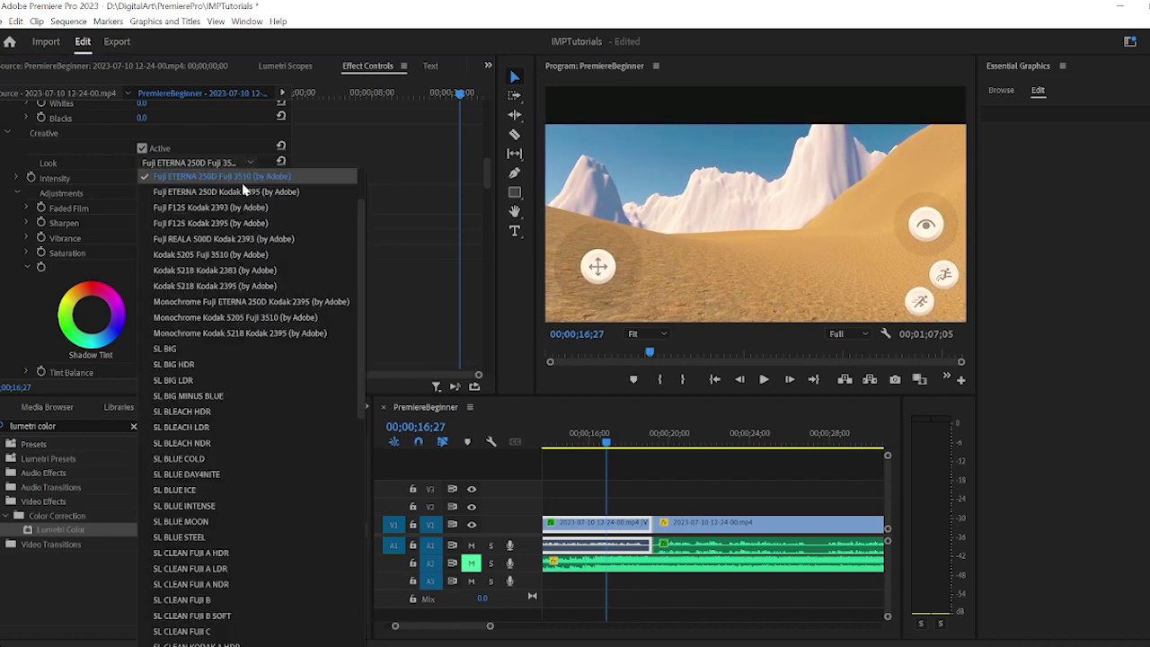
scroll(212, 412, down, 10)
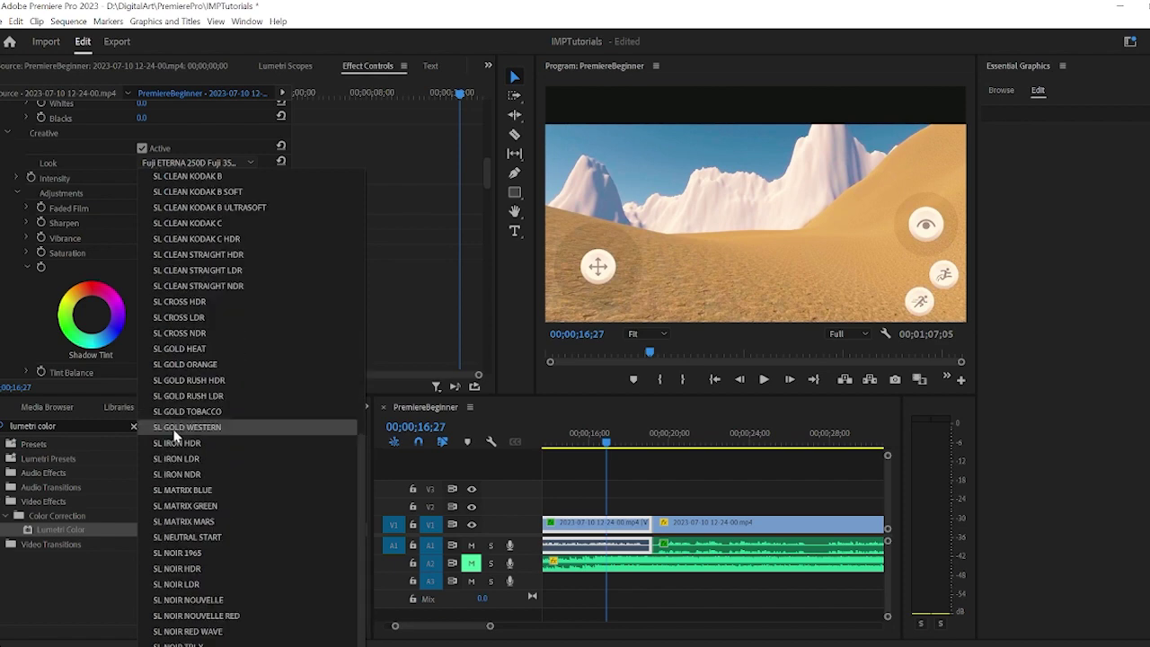
click(178, 572)
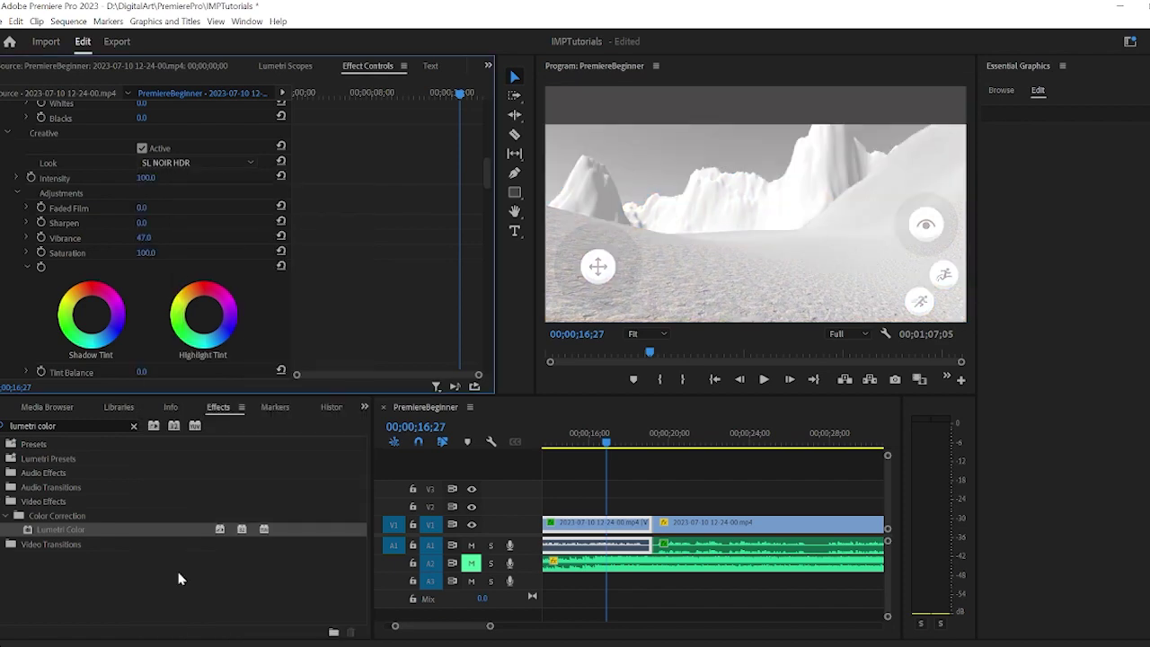
Expand Color Wheels & Match and drag the Shadows brightness slider, leaving warm golden tones
scroll(218, 192, down, 12)
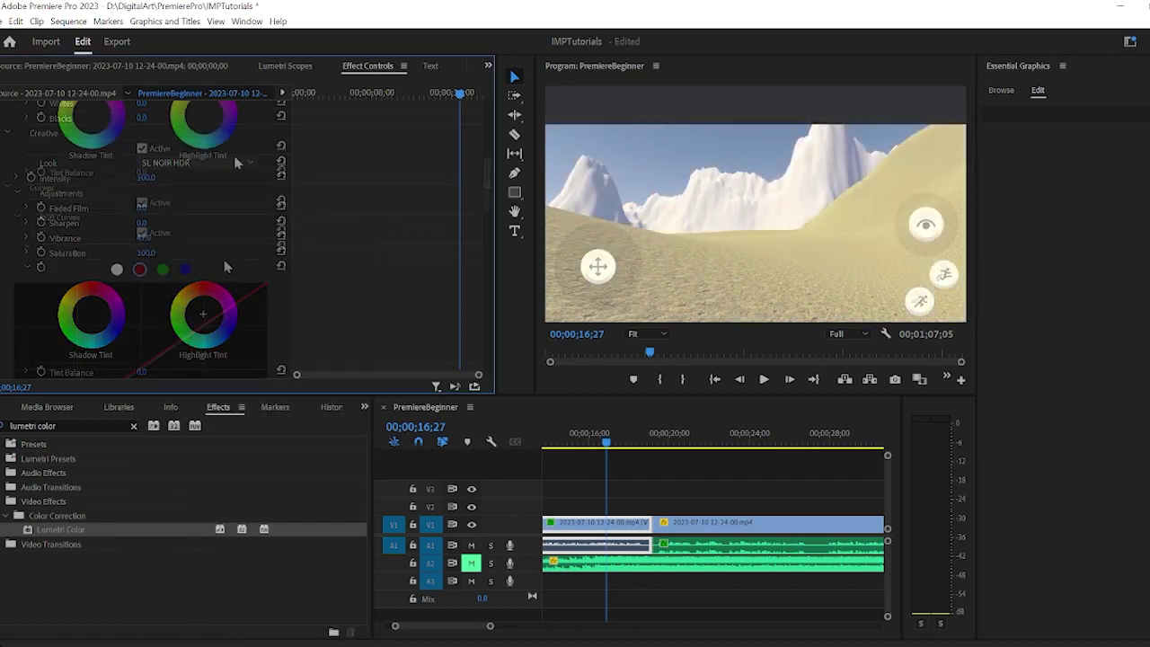
scroll(206, 319, down, 8)
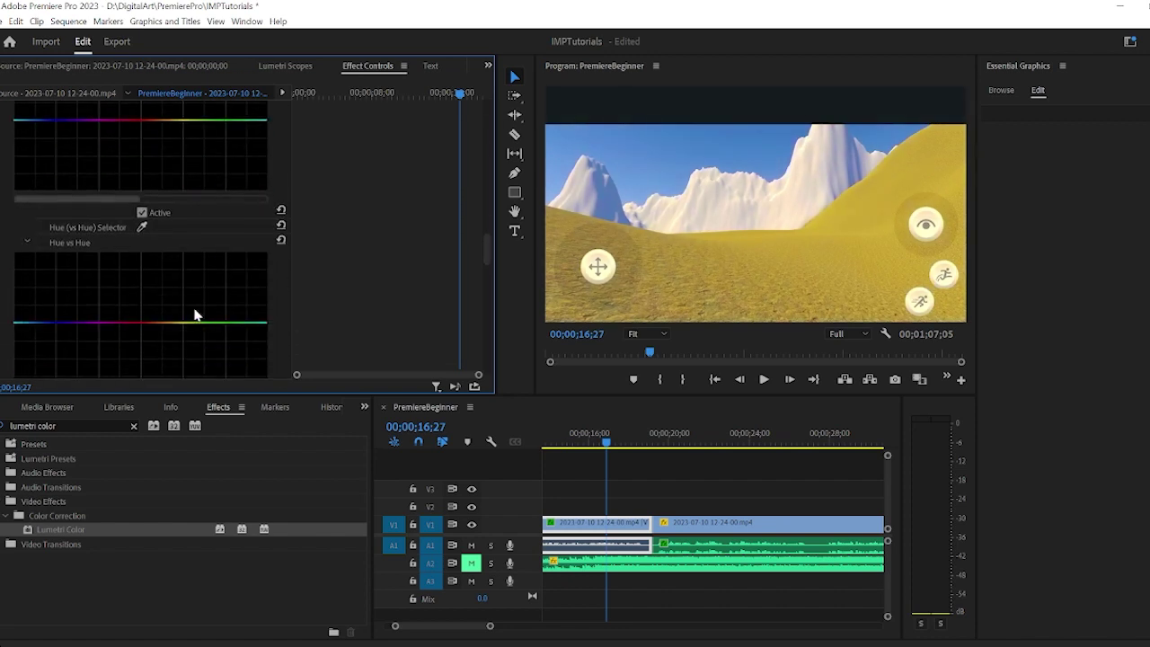
scroll(206, 297, down, 10)
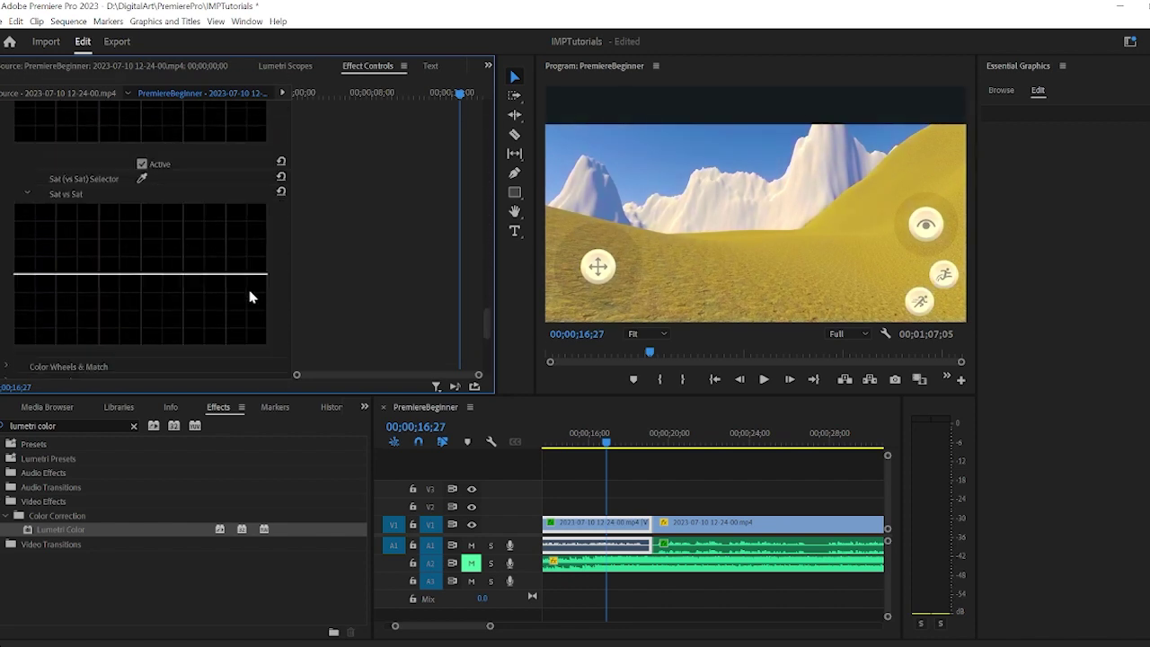
scroll(212, 291, down, 3)
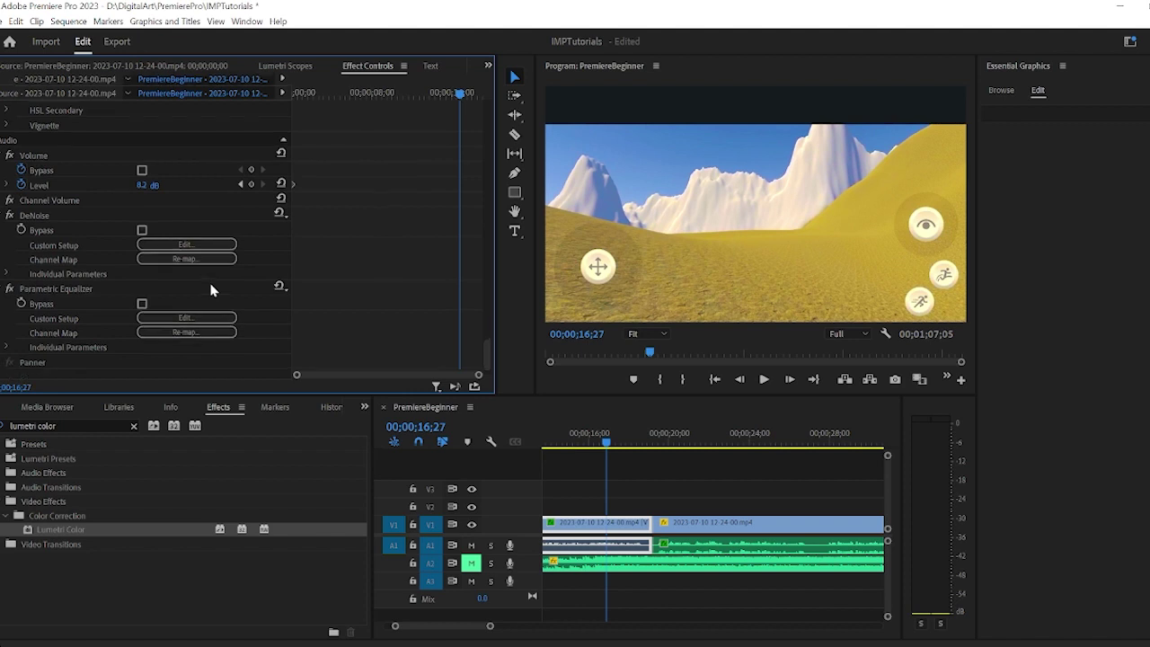
scroll(207, 287, up, 9)
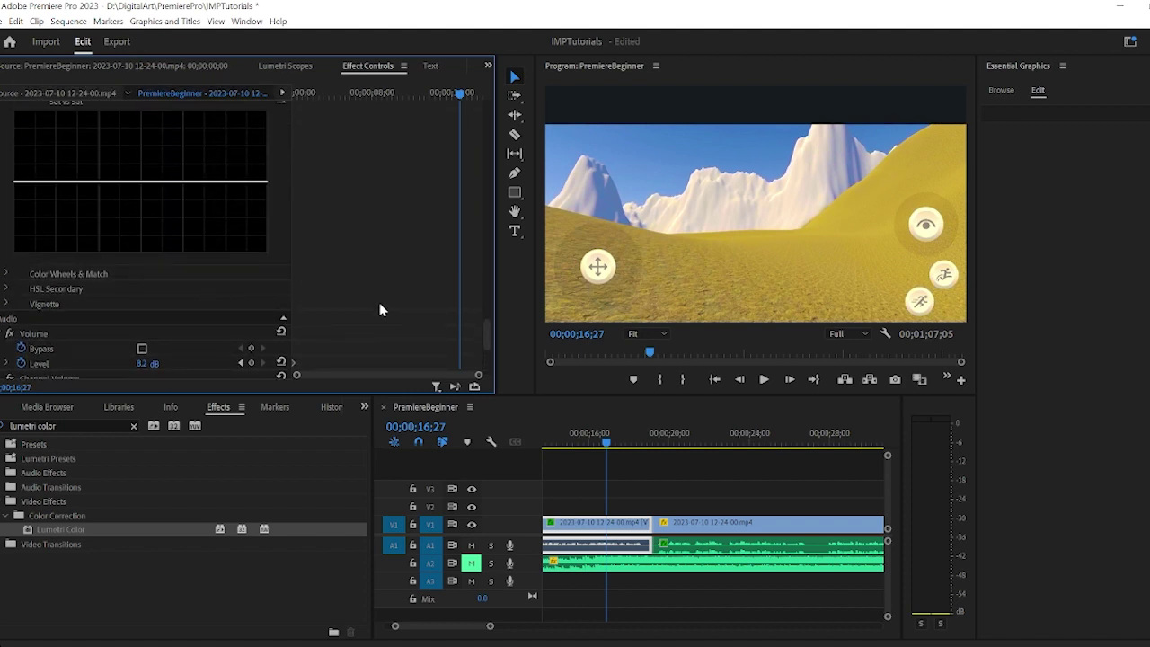
click(7, 274)
scroll(144, 287, down, 5)
scroll(148, 288, down, 10)
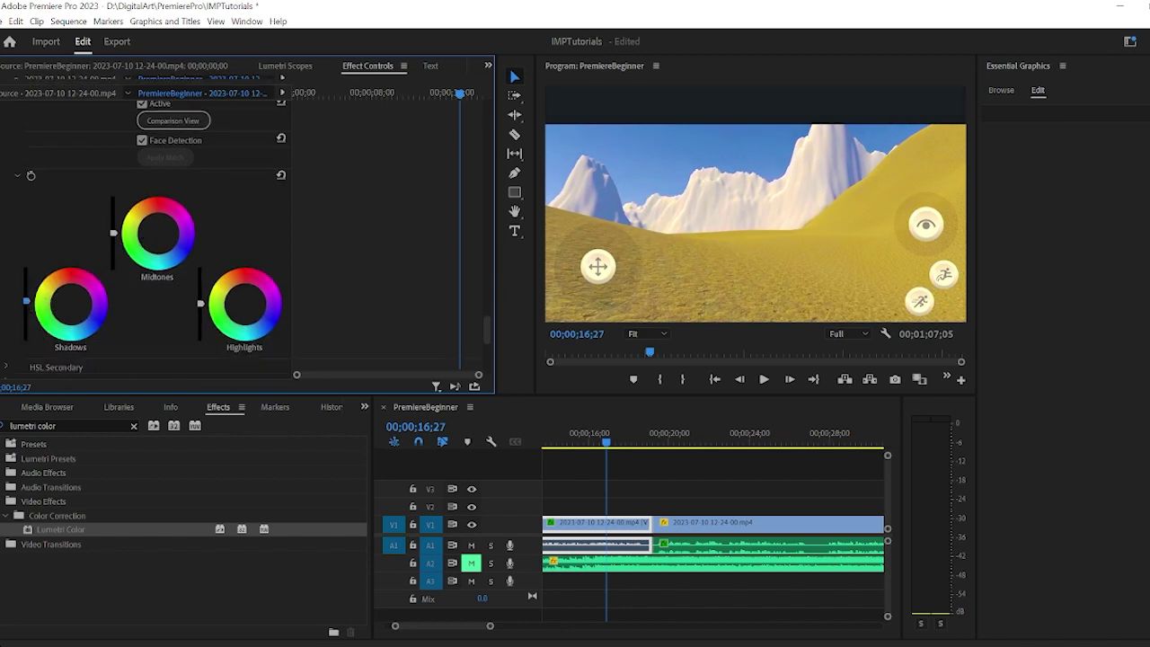
drag(26, 300, 75, 298)
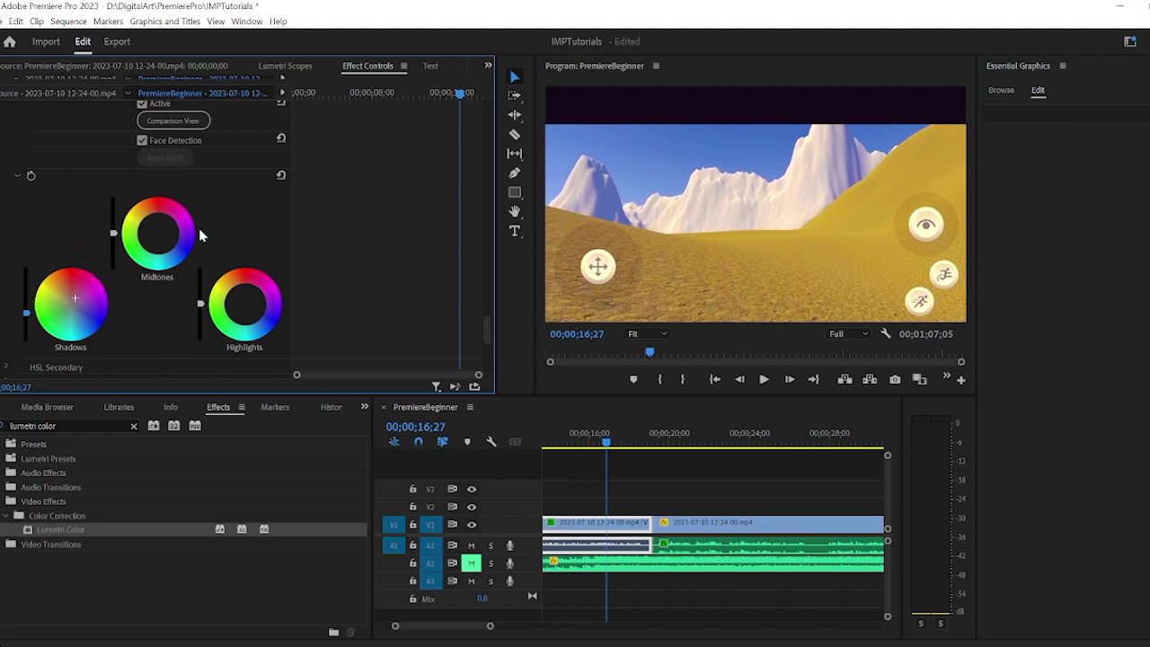
scroll(202, 269, up, 8)
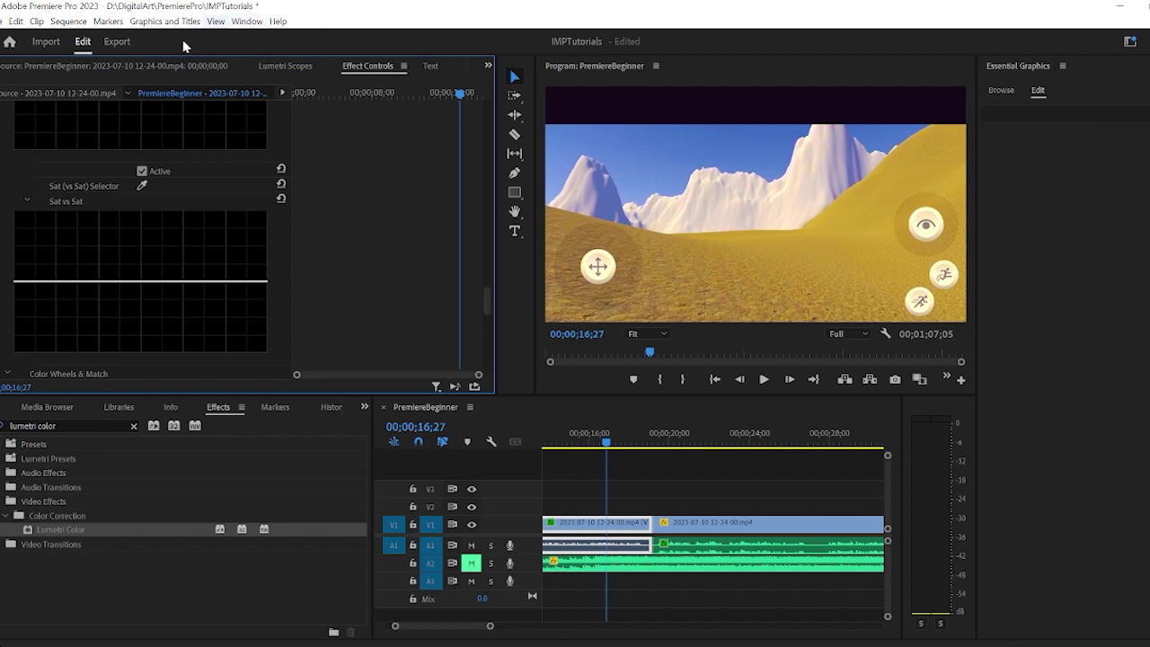
Show the Lumetri Scopes and switch to the Color workspace via Window > Workspaces
click(289, 70)
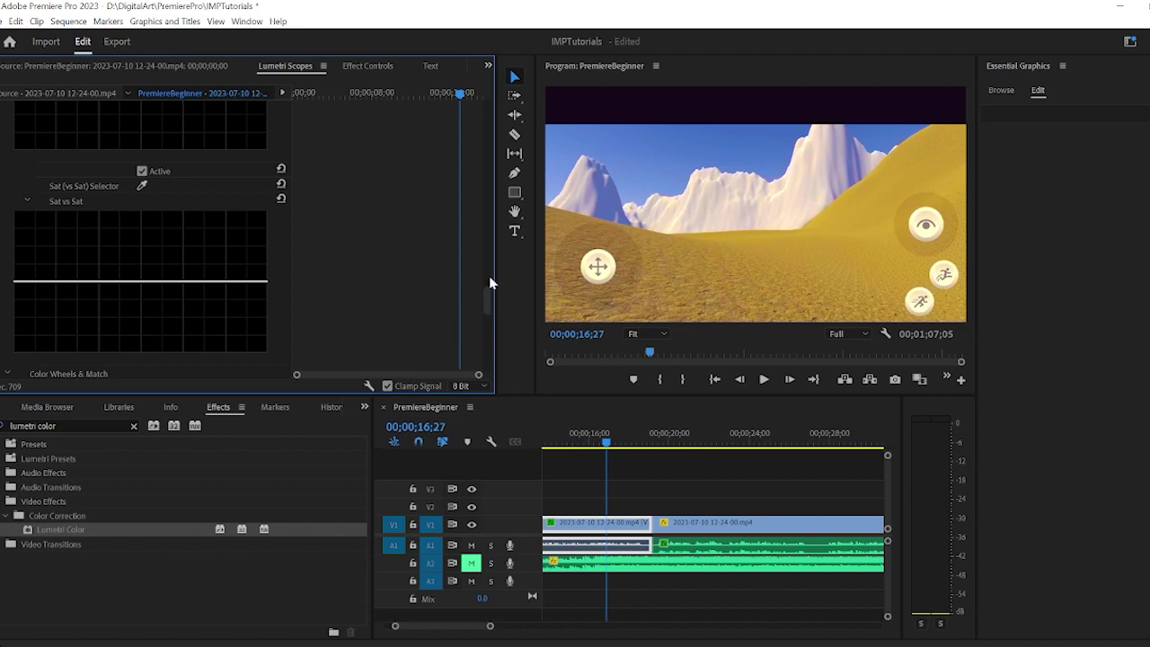
click(247, 21)
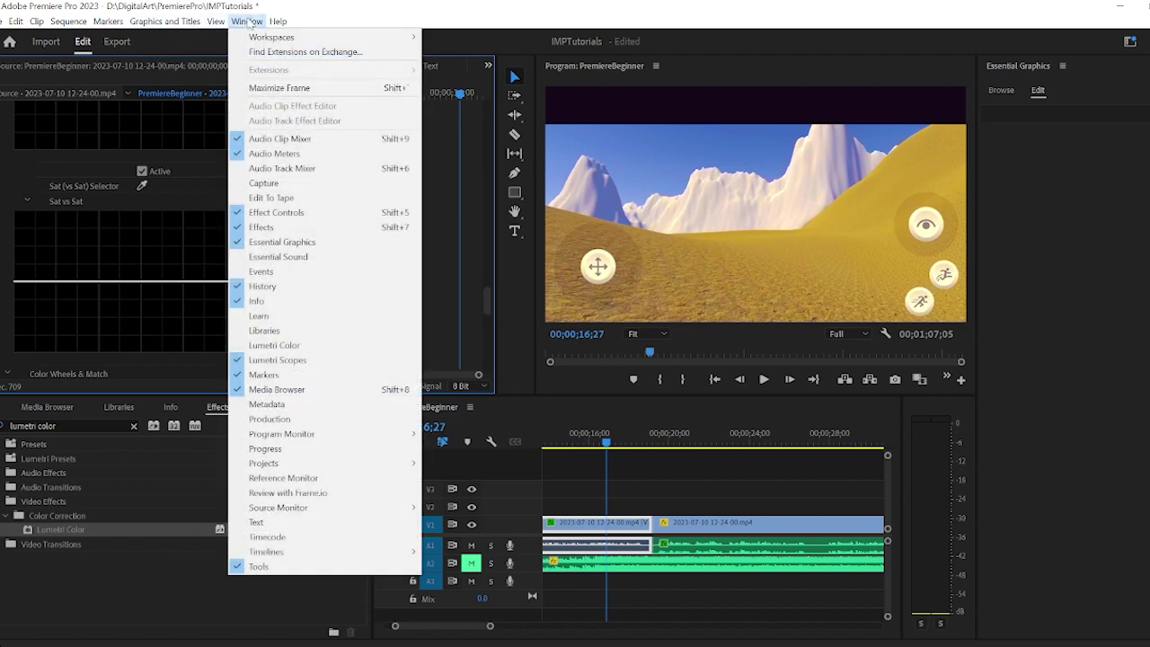
mouse_move(306, 37)
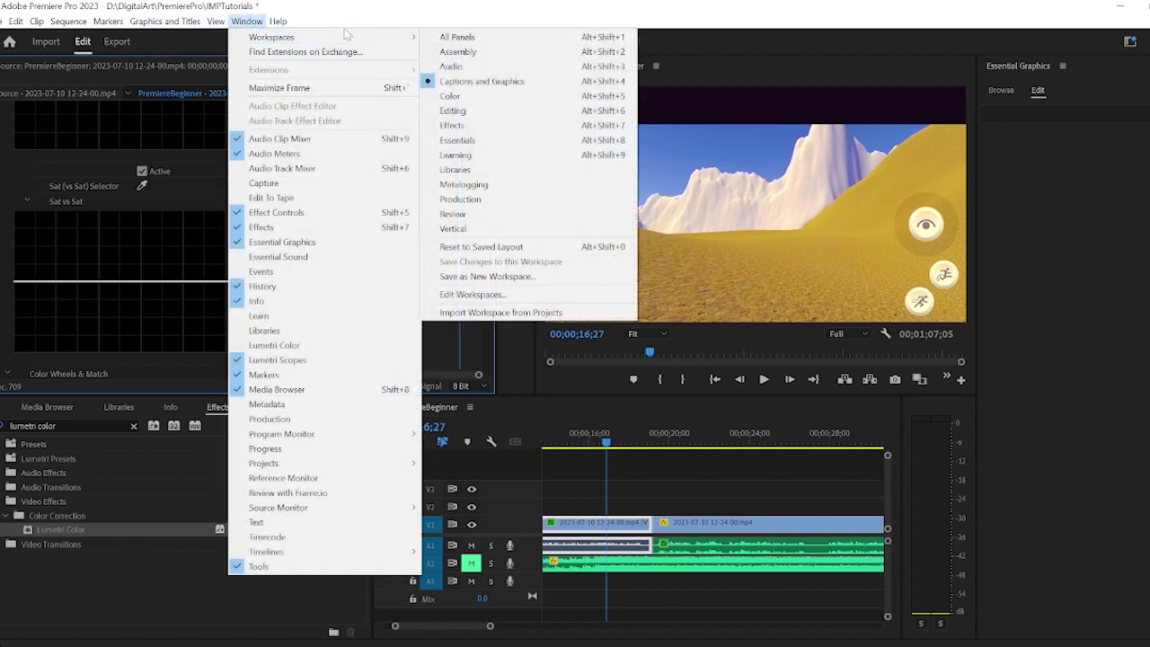
click(500, 97)
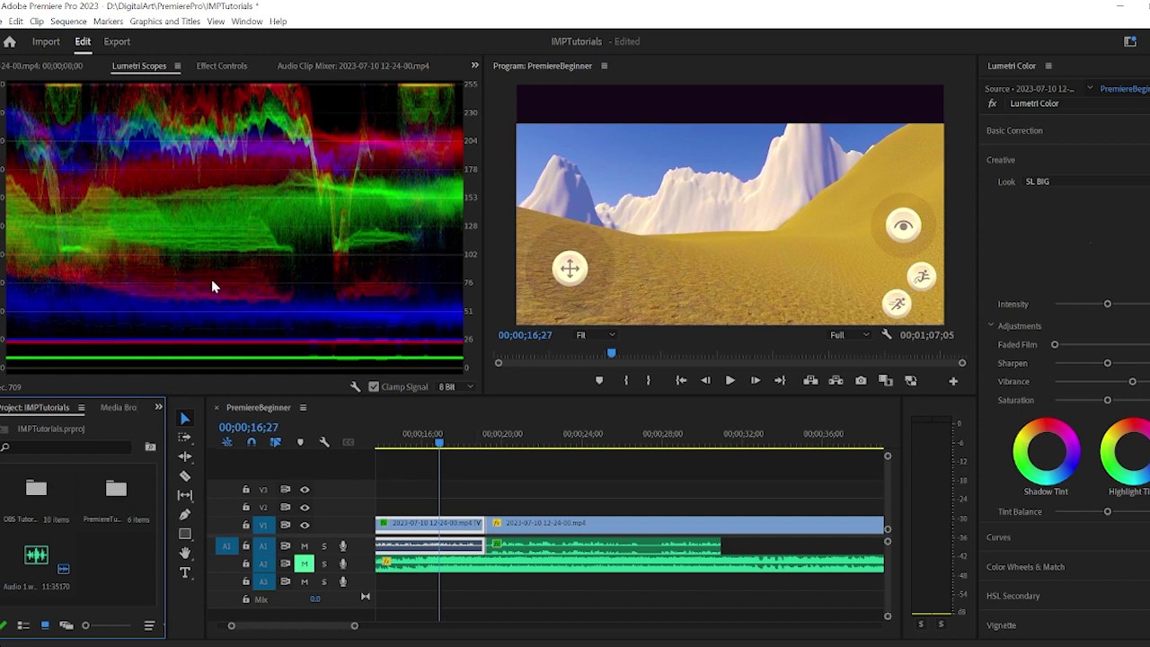
Scrub the timeline through both clips (00;00;21;20, 00;00;17;14, 00;00;26;17), stopping at 00;00;15;16
click(536, 442)
drag(781, 447, 452, 447)
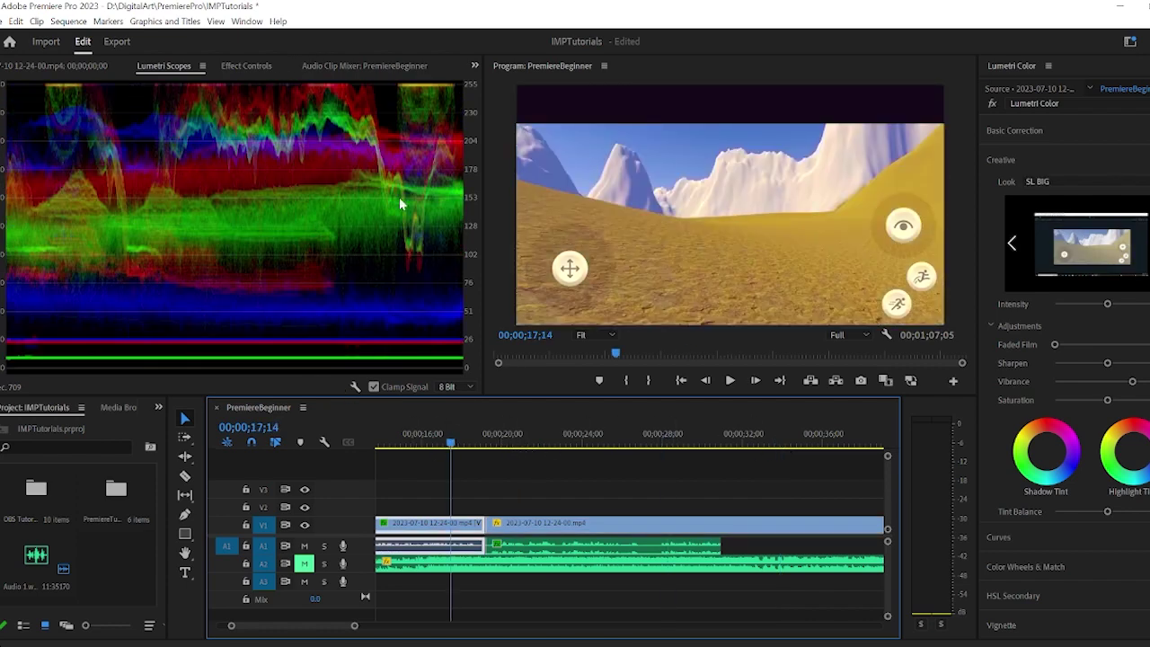
click(634, 441)
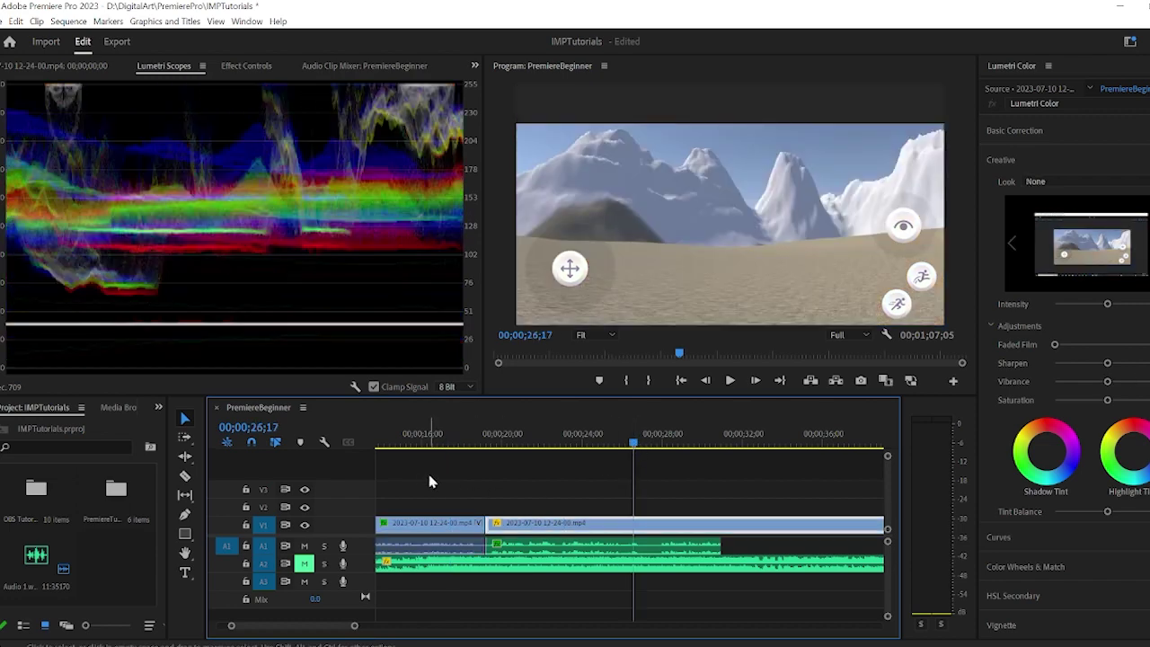
click(412, 441)
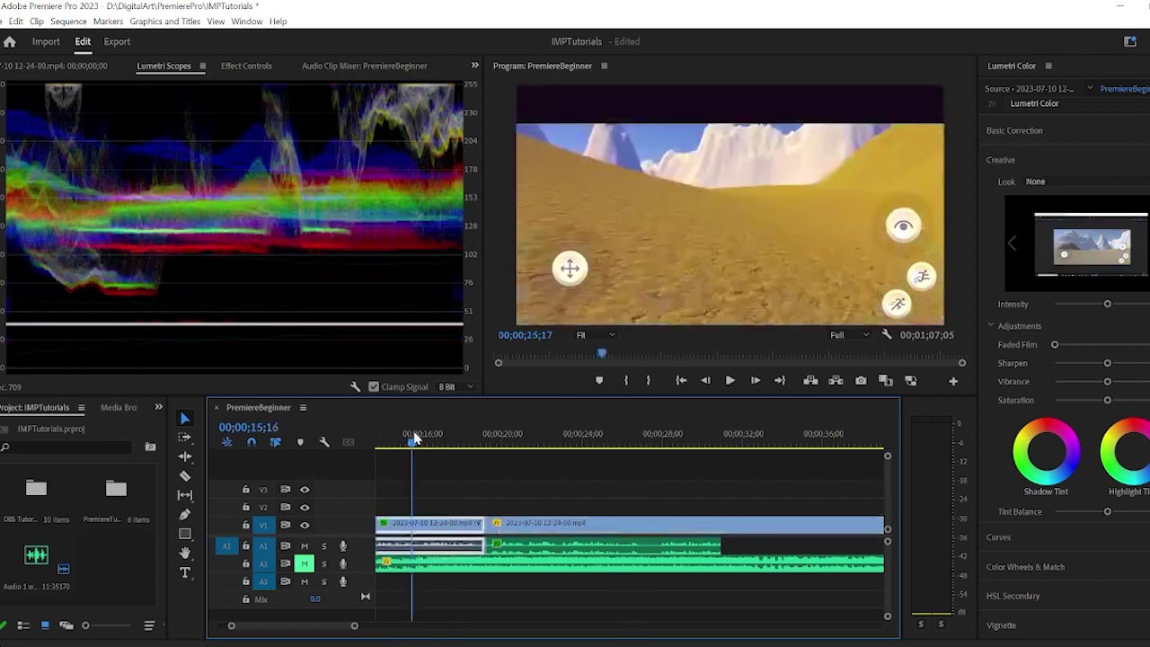